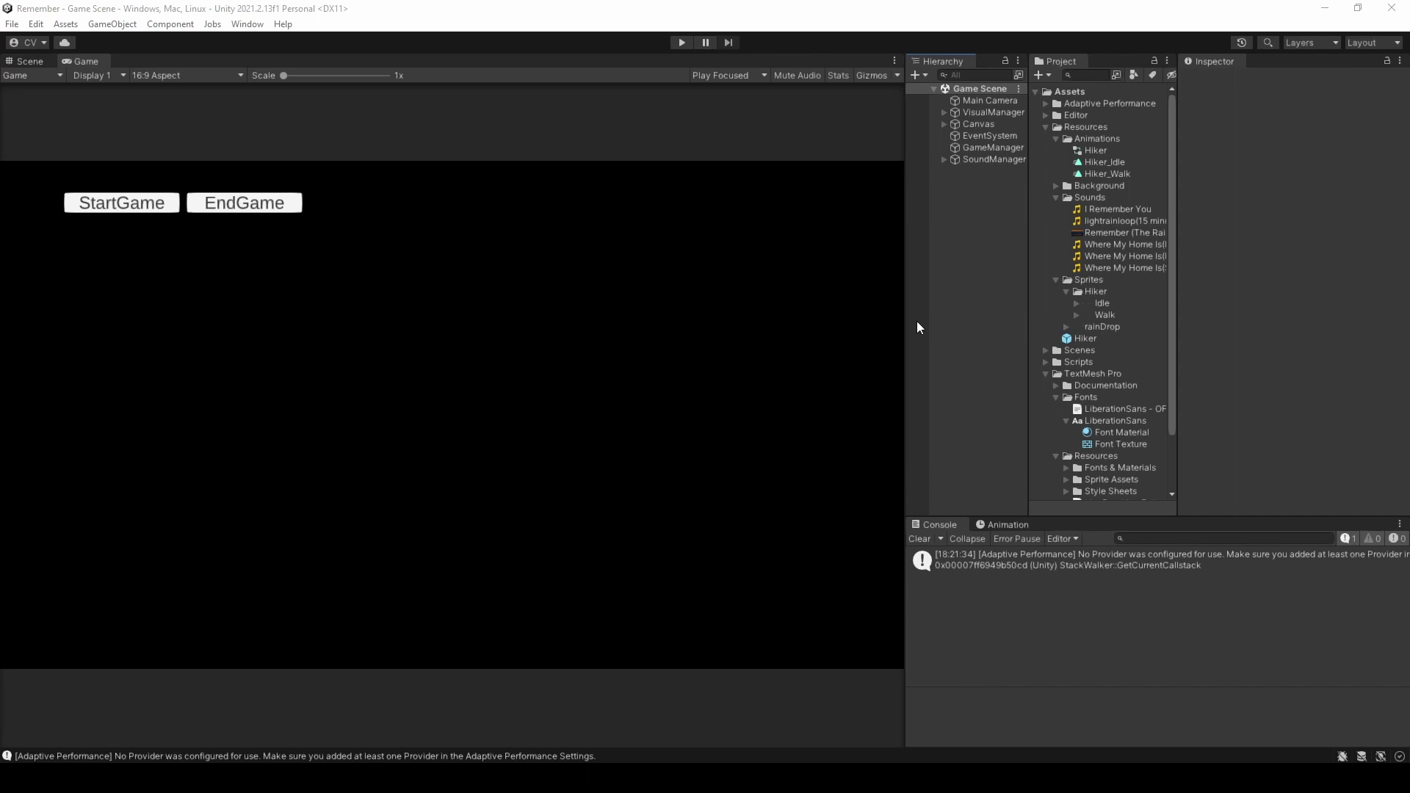
click(919, 318)
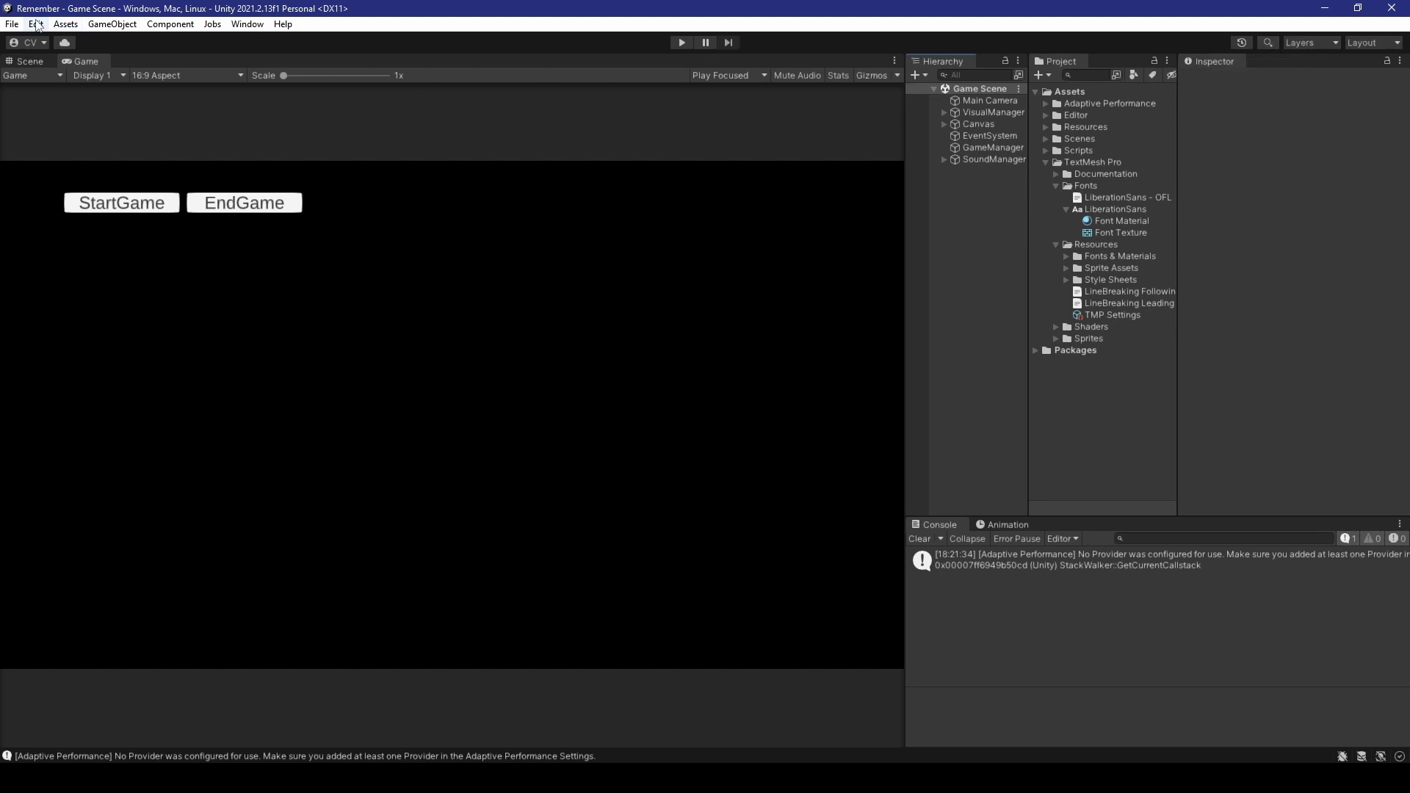
click(37, 25)
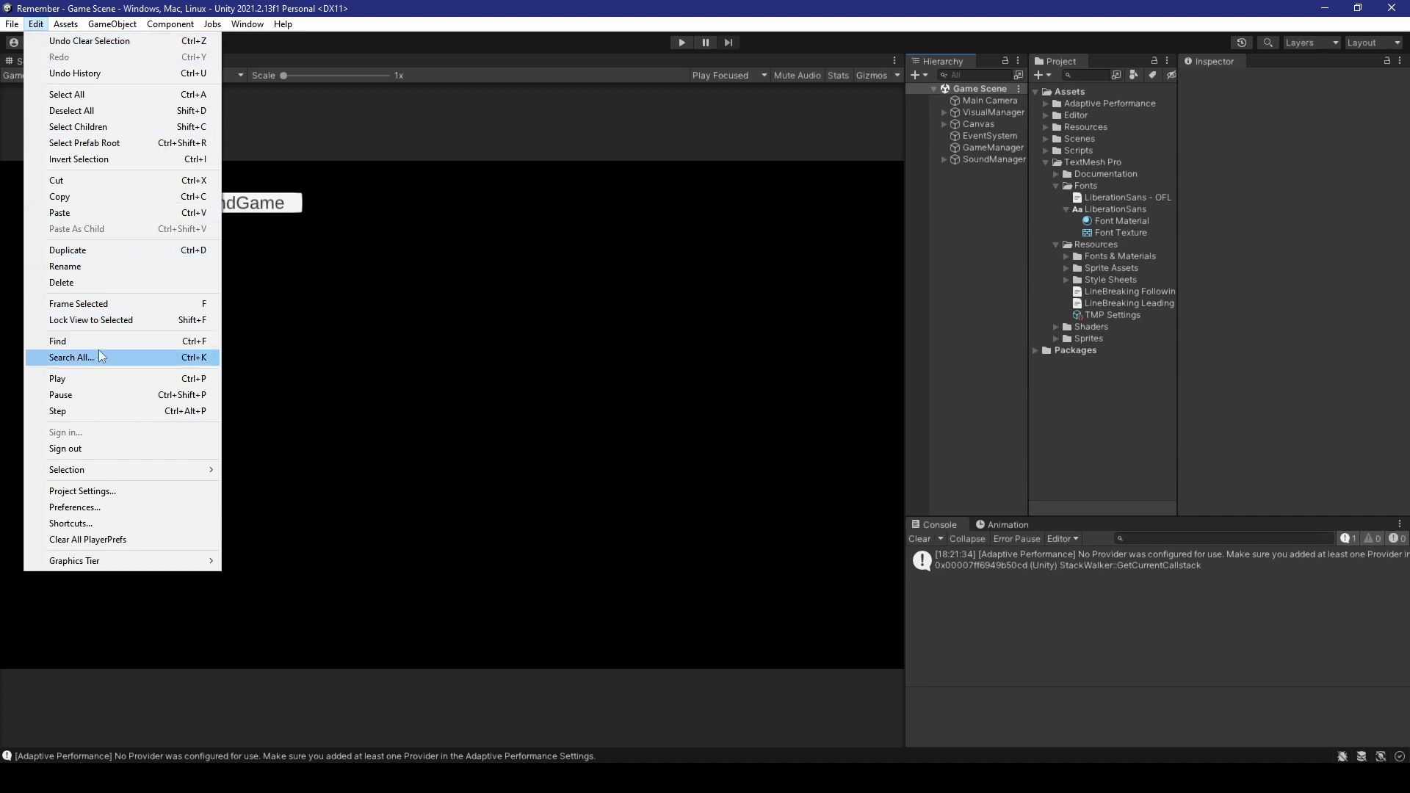
mouse_move(244, 28)
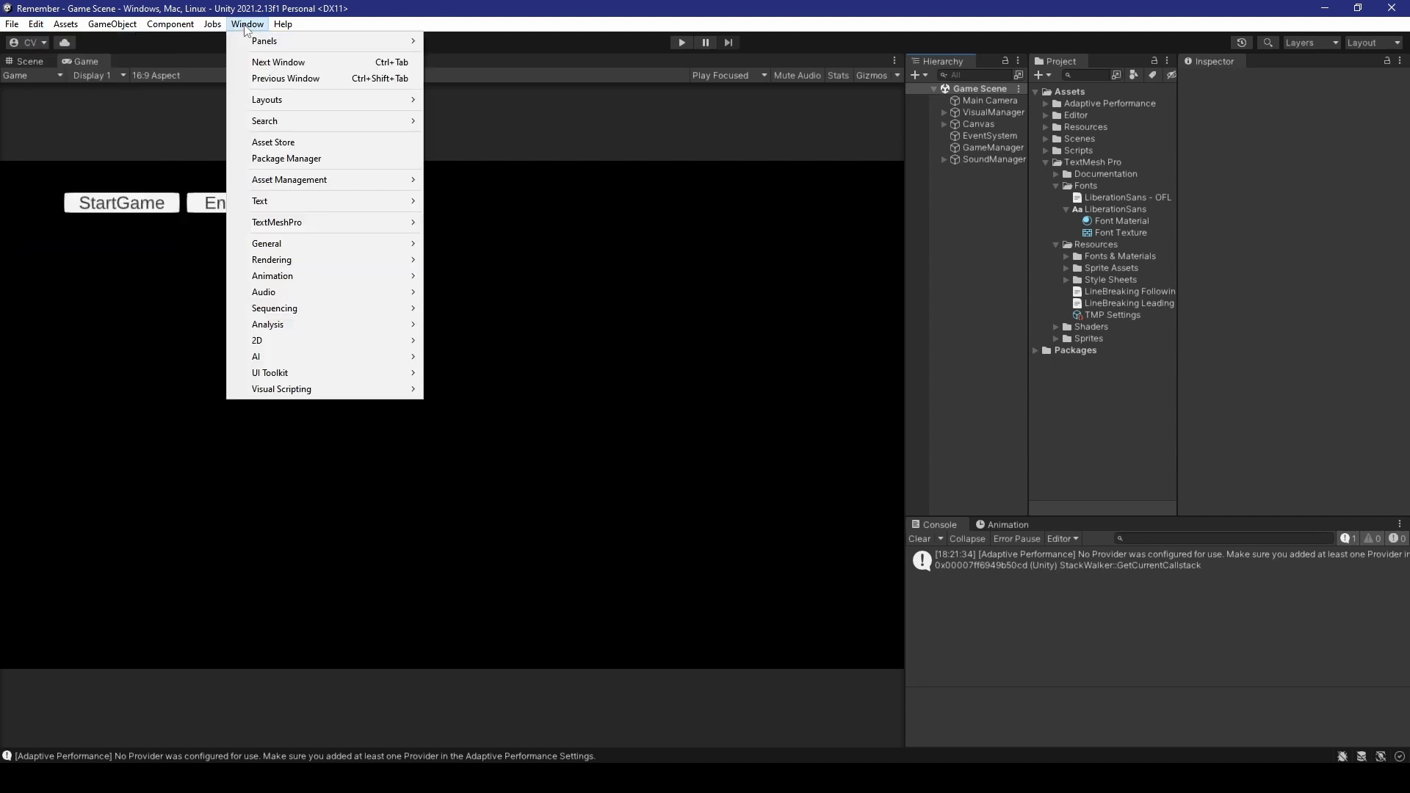
mouse_move(293, 125)
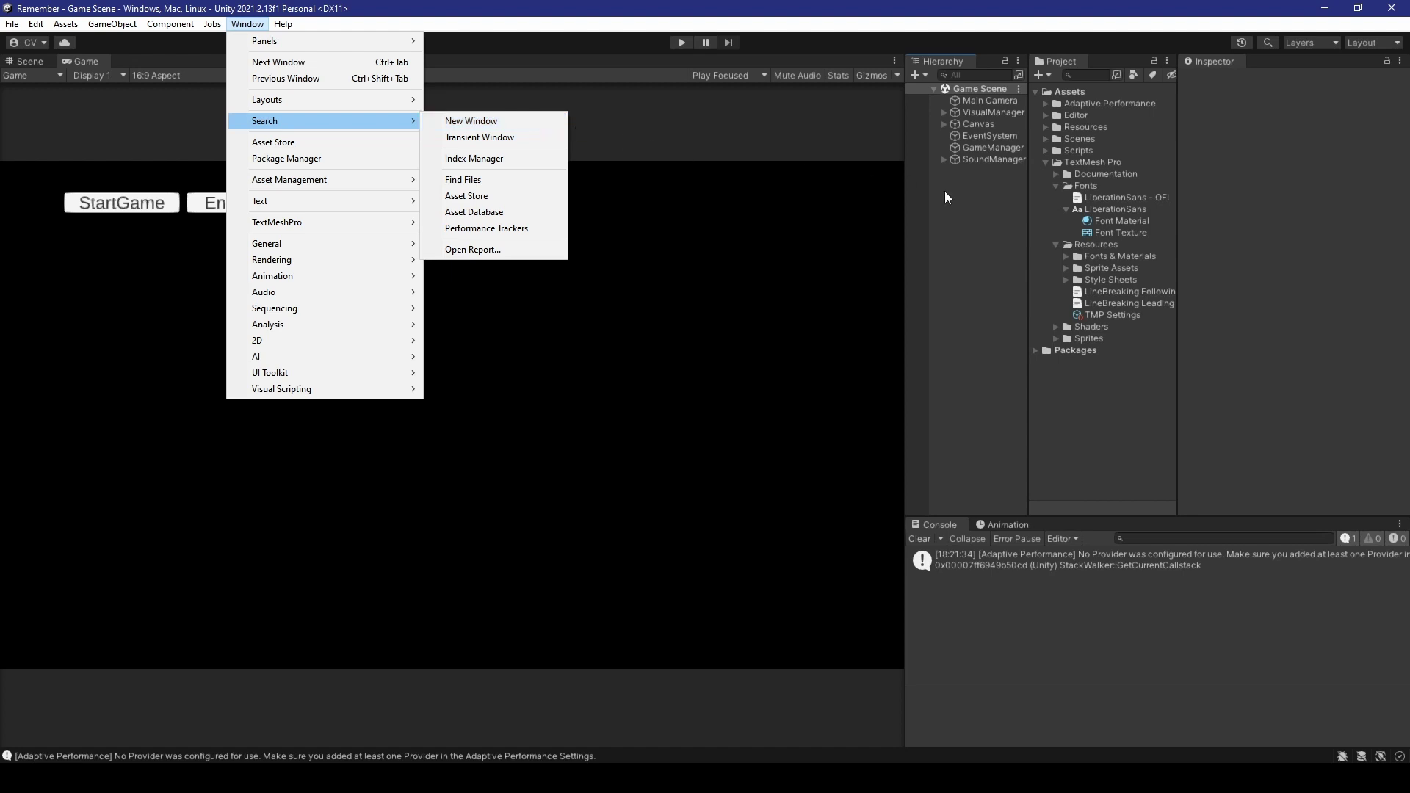
click(962, 261)
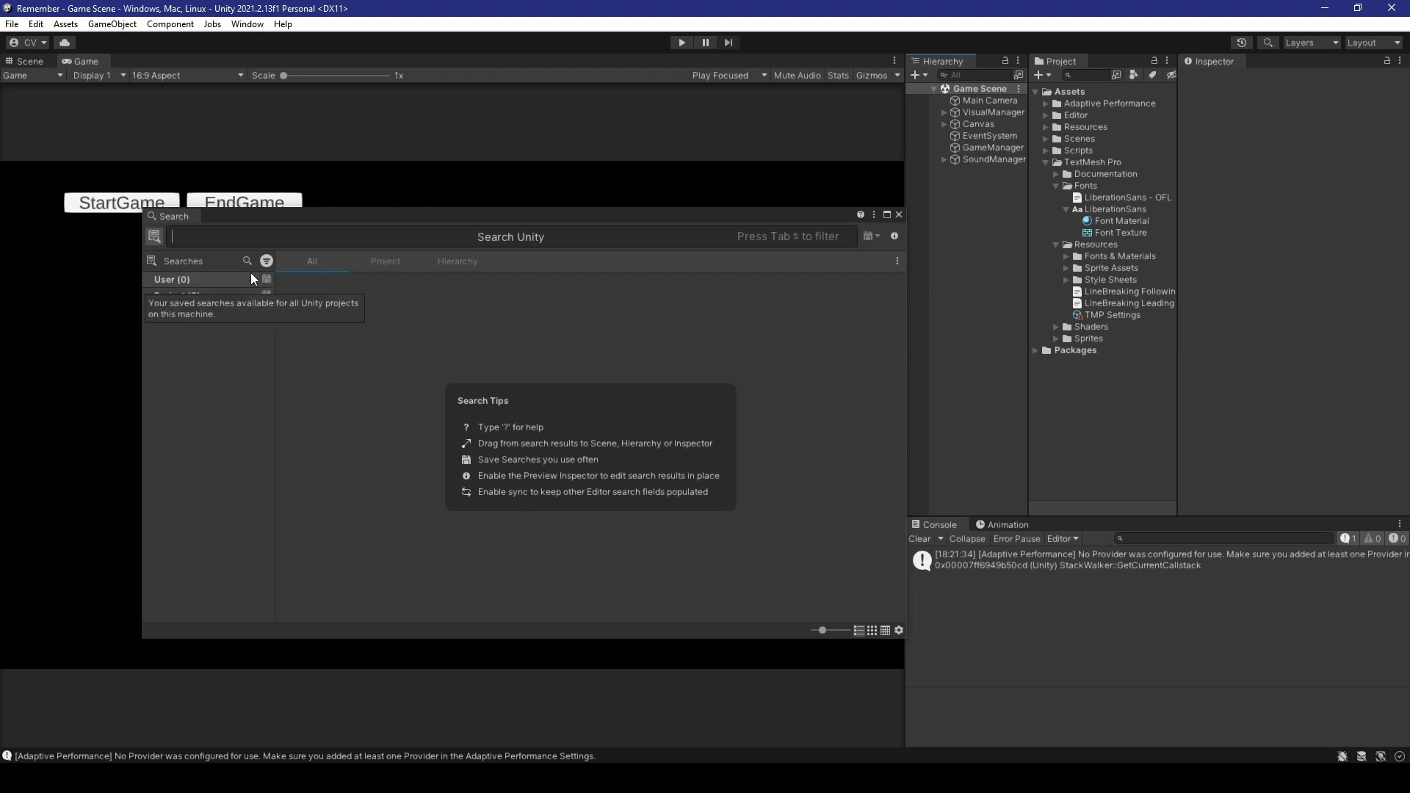
- Show the preview Inspector pane beside the Search window's results
click(152, 236)
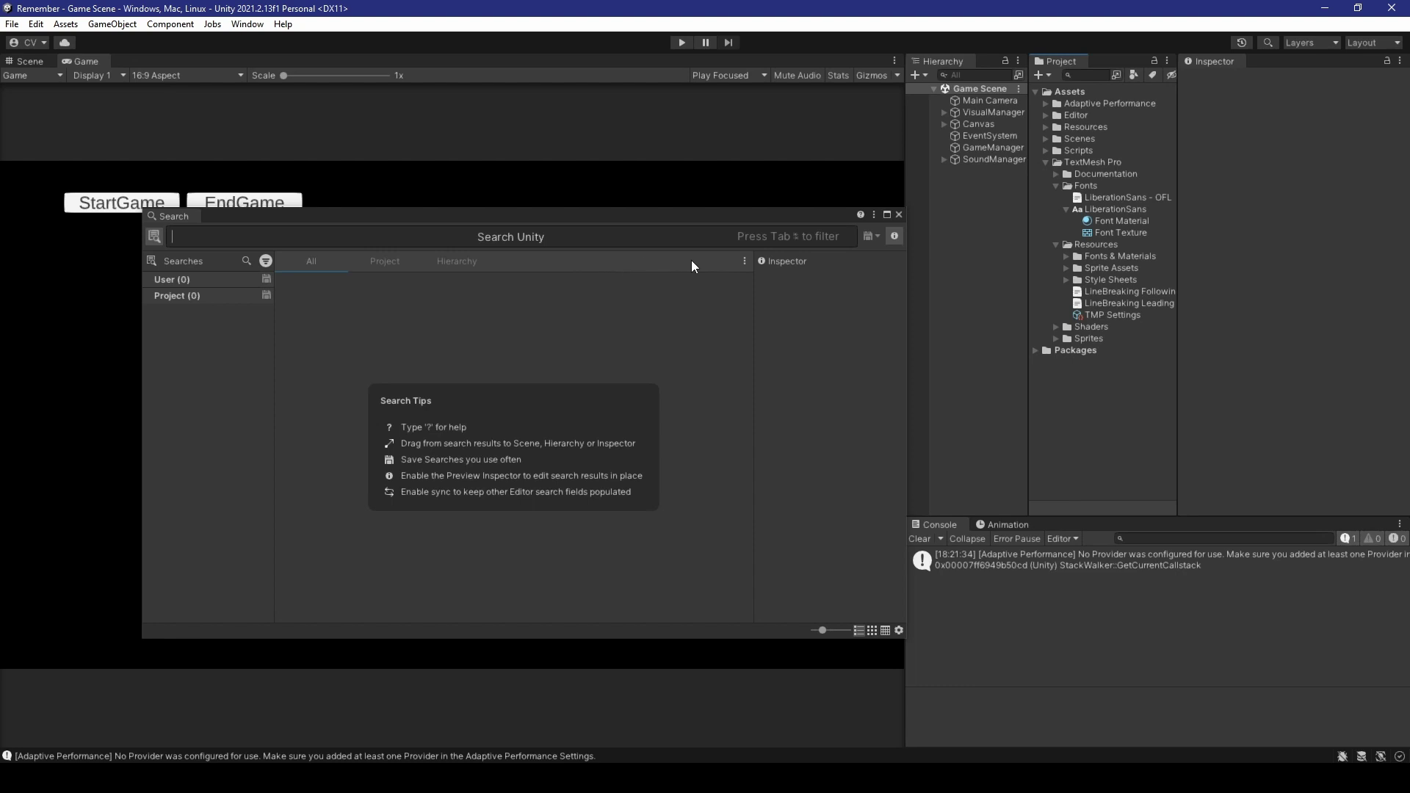
click(744, 260)
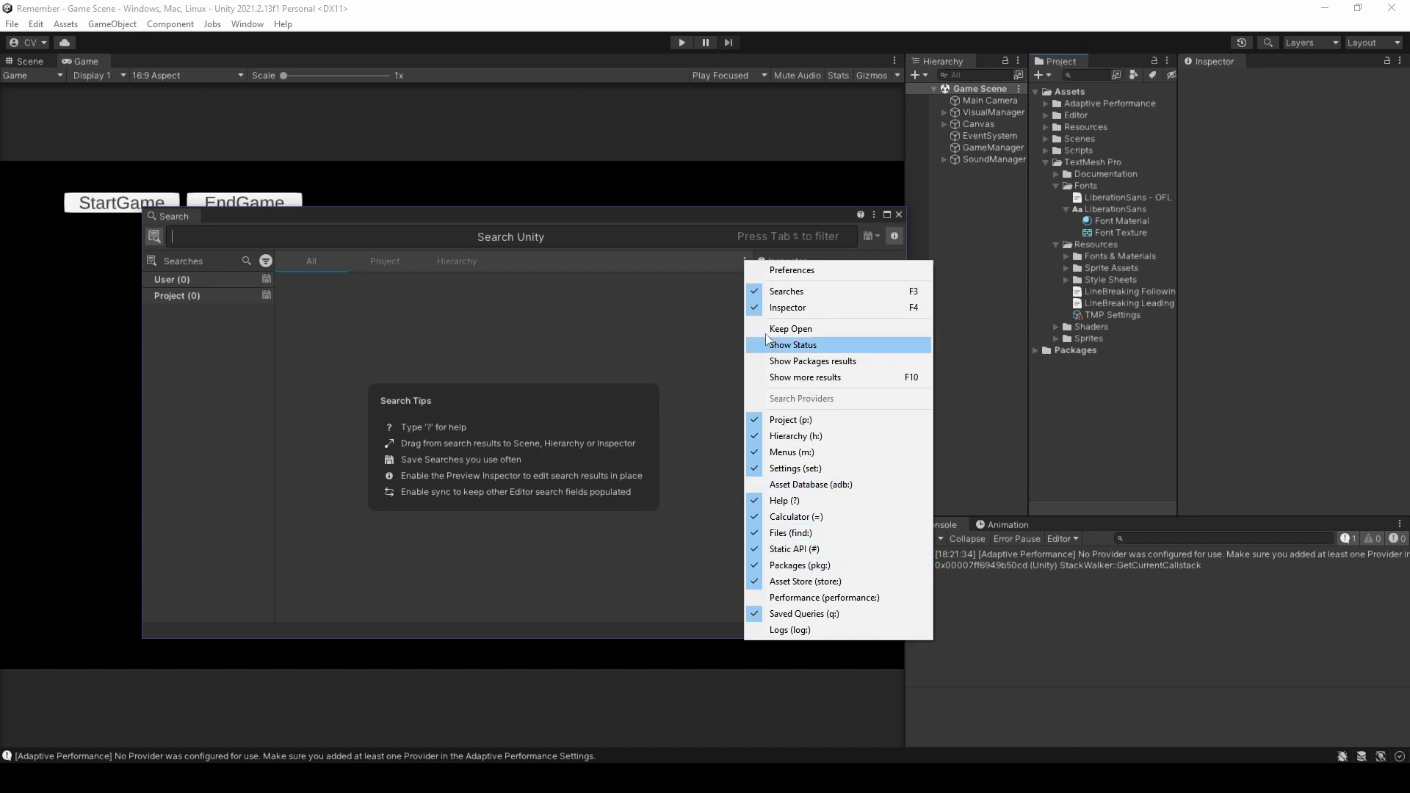
click(546, 336)
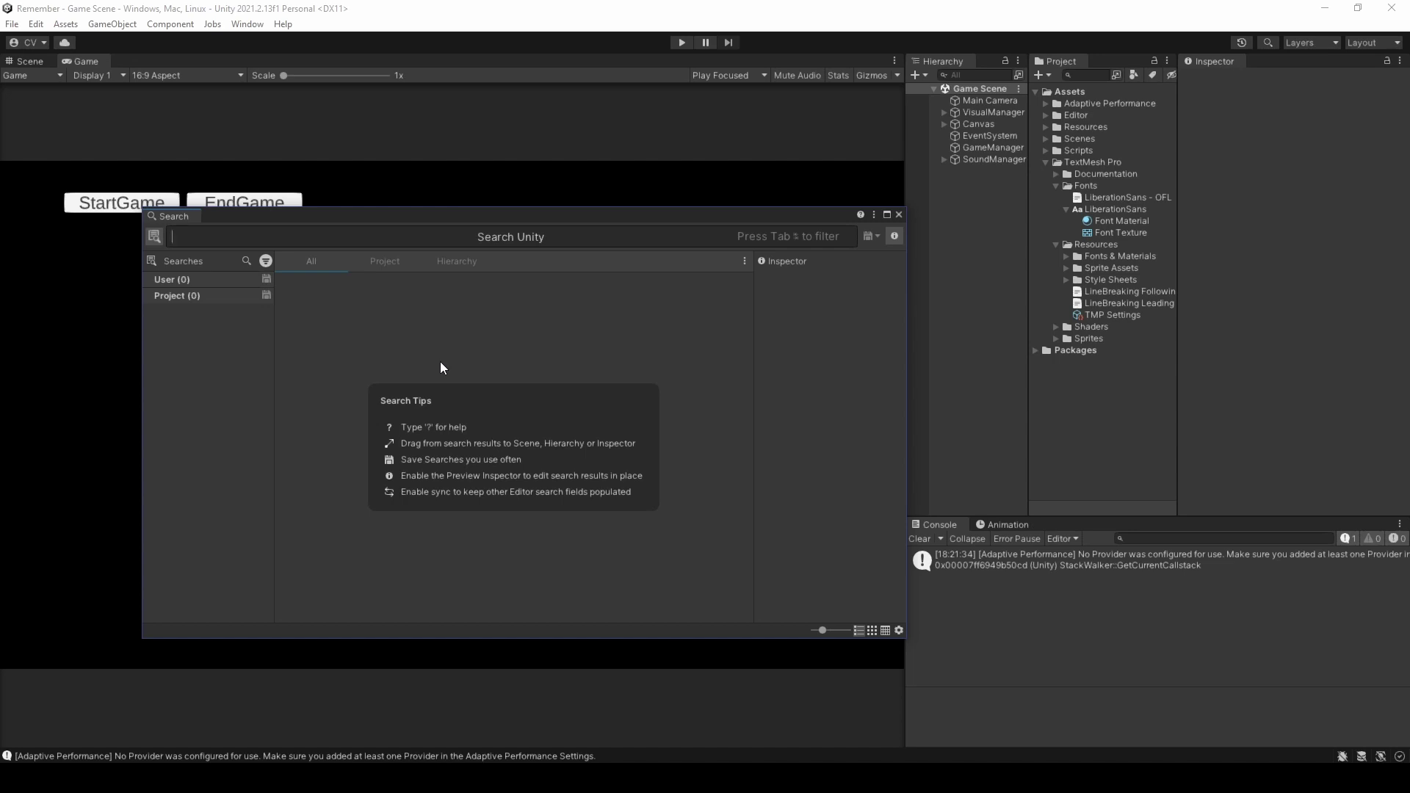
click(380, 264)
click(441, 270)
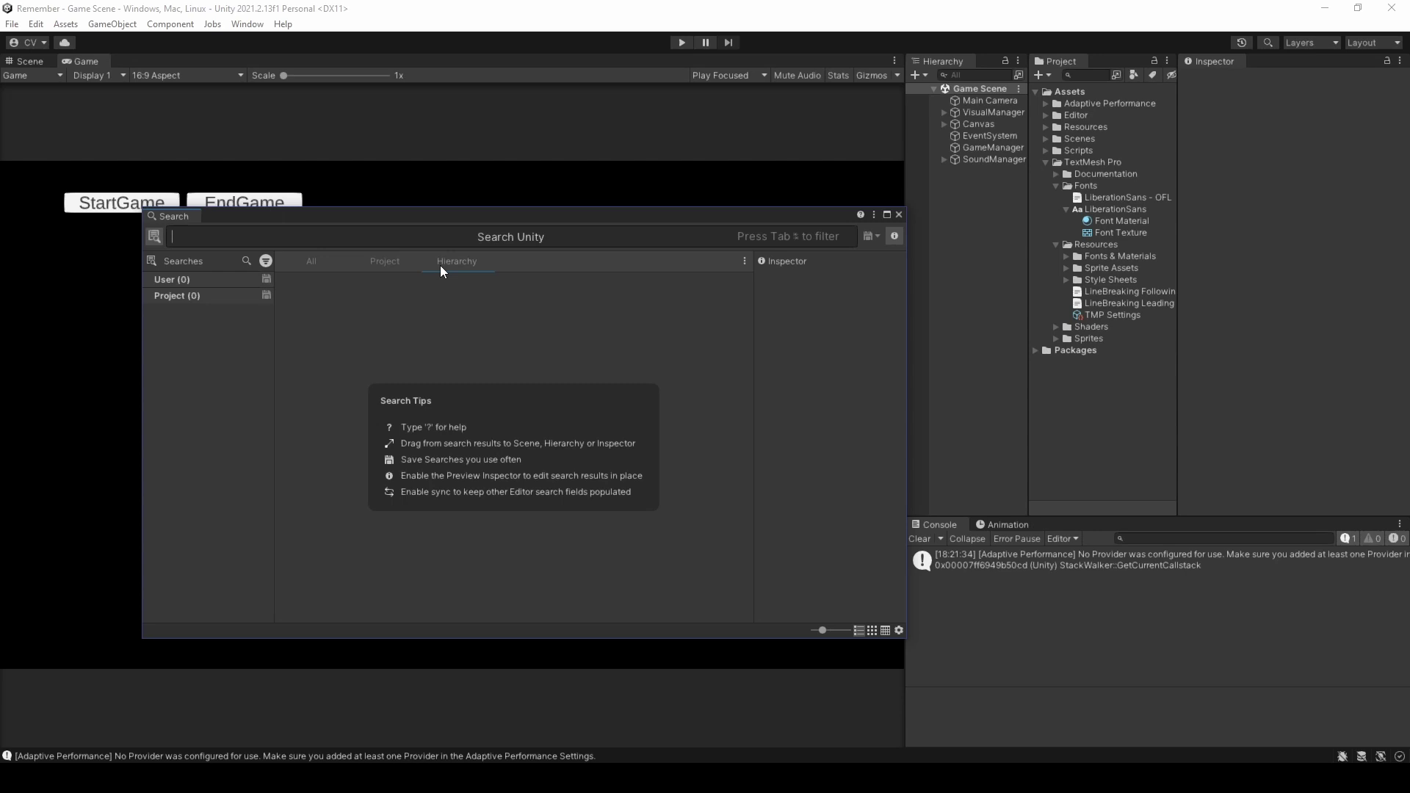
- Search all providers for 'id', preview Idle.png and mark it as a favorite
click(347, 262)
text(id)
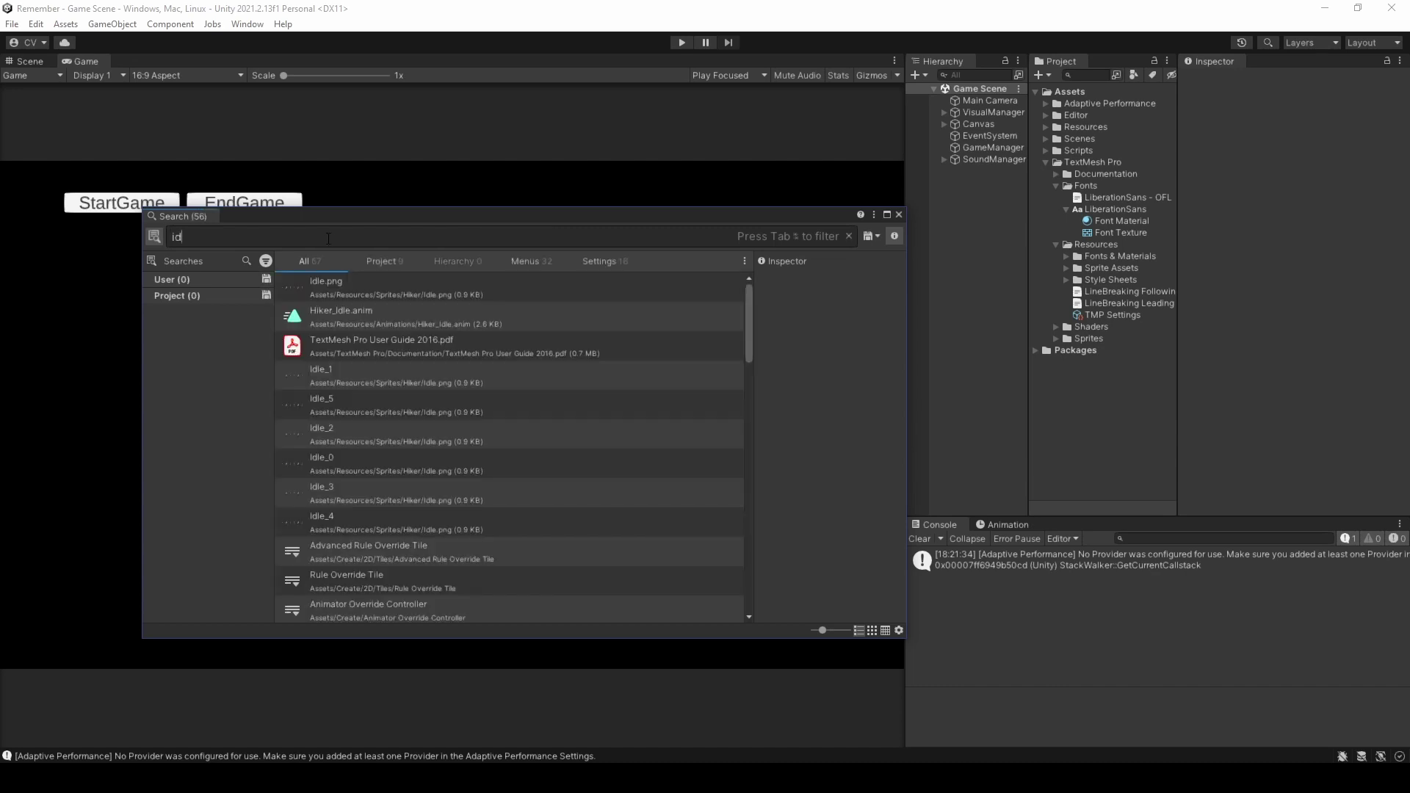
click(345, 289)
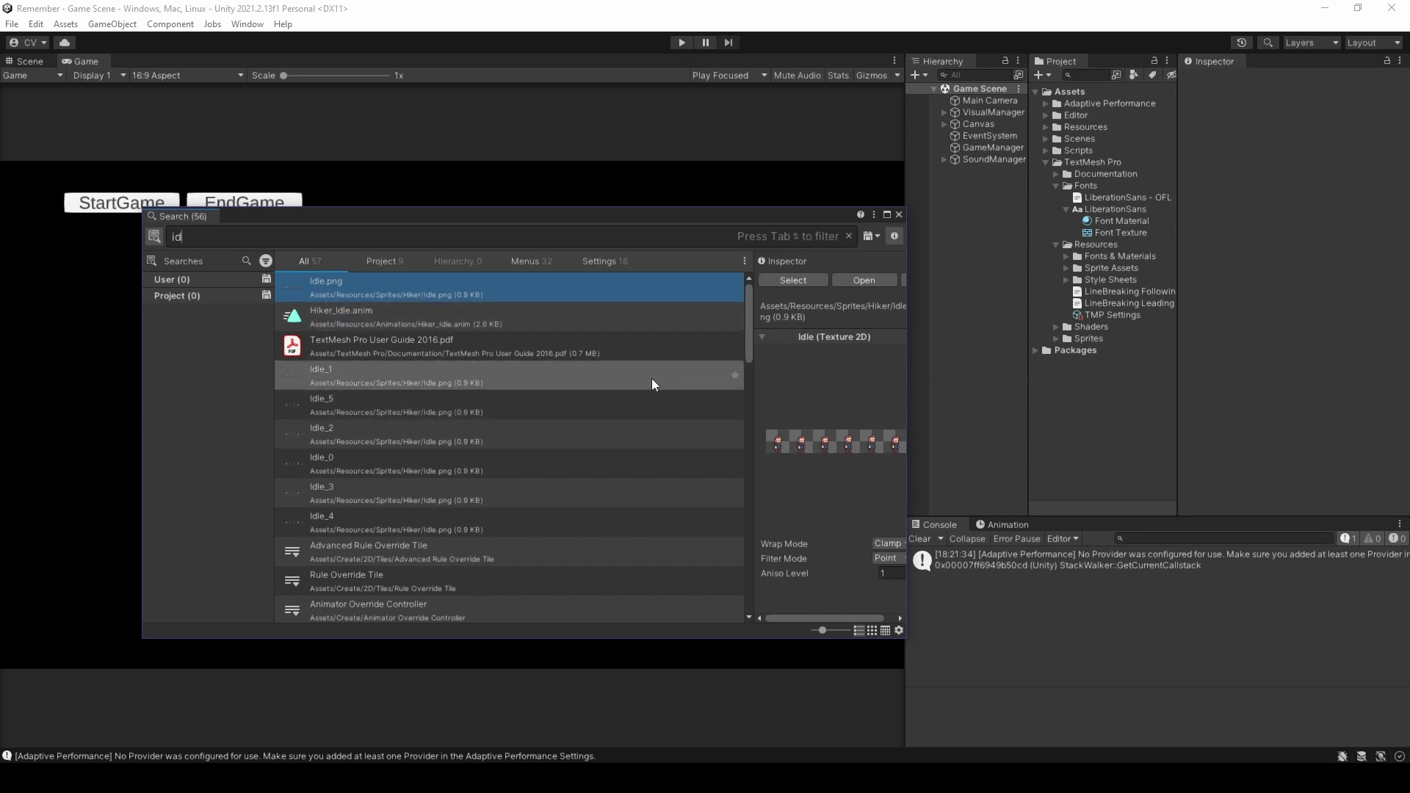
right_click(367, 281)
click(730, 292)
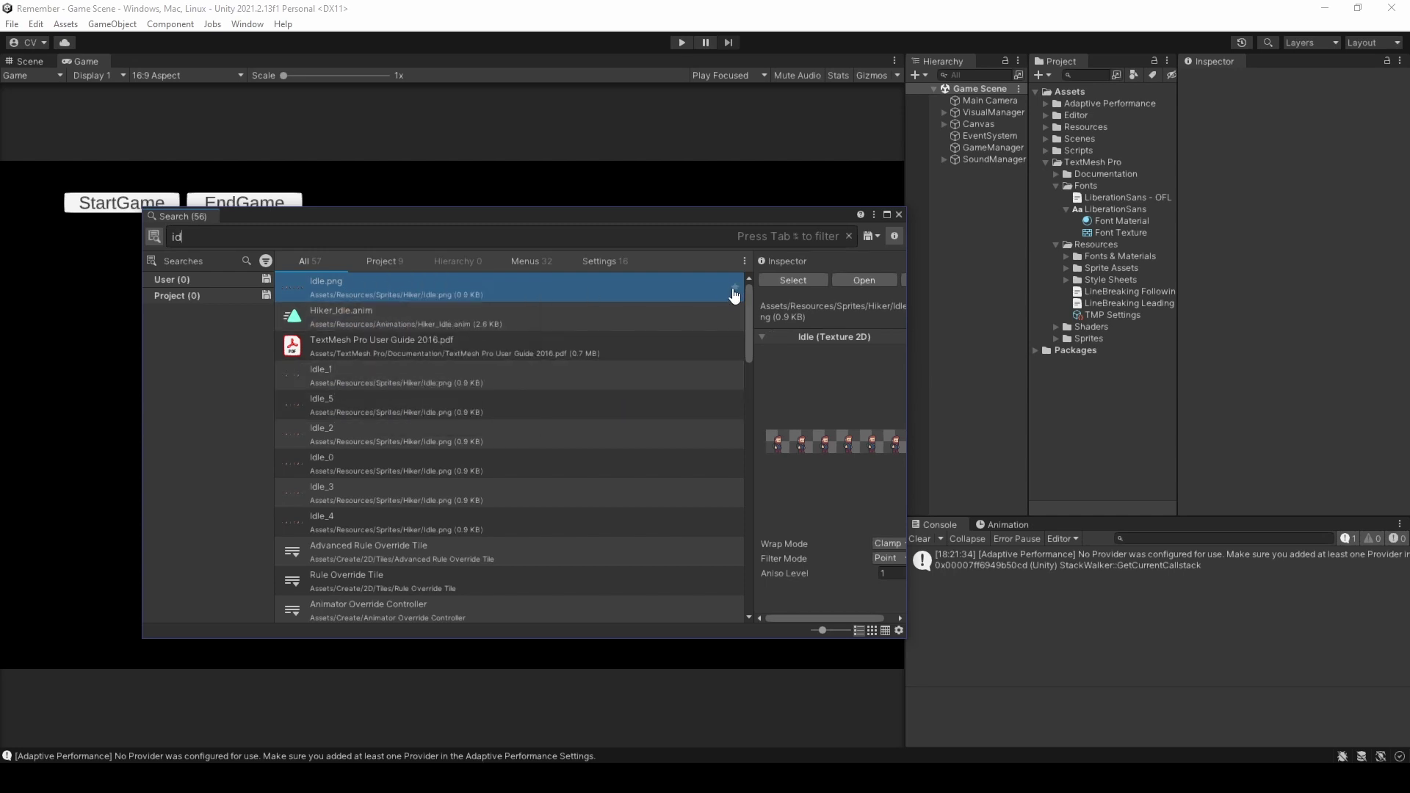
click(738, 293)
click(246, 245)
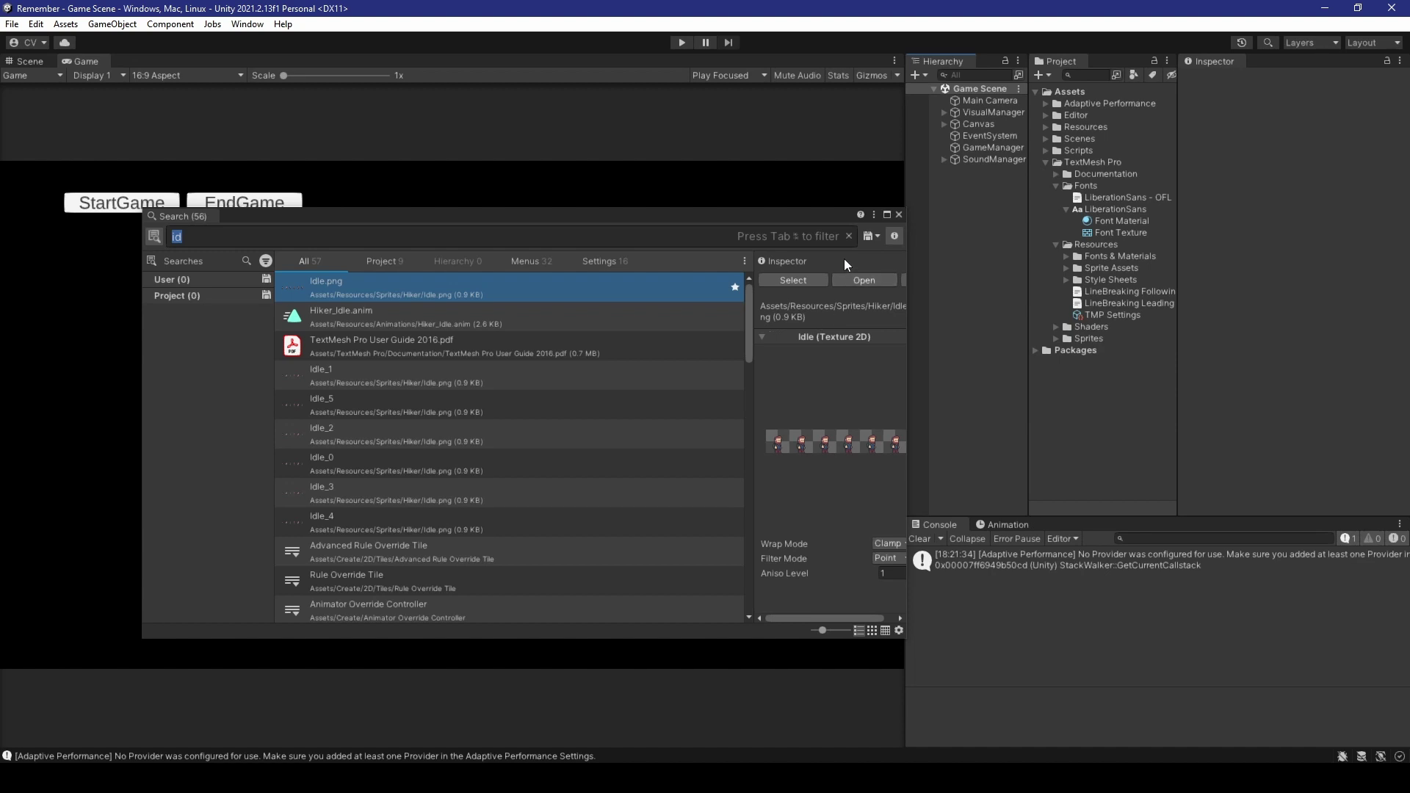
- Toggle the preview Inspector pane off and back on twice
click(898, 233)
click(898, 233)
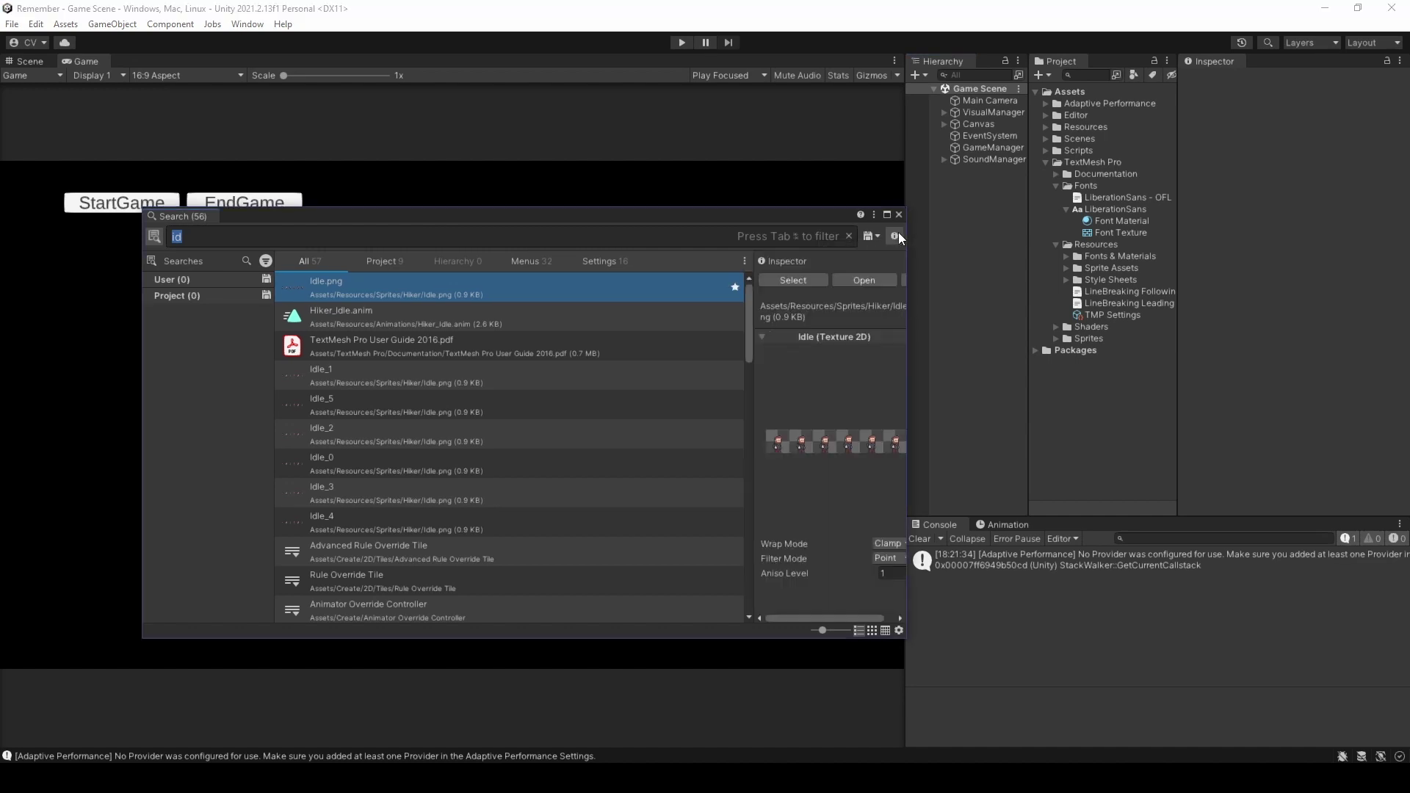
click(897, 233)
click(897, 233)
drag(823, 630, 836, 630)
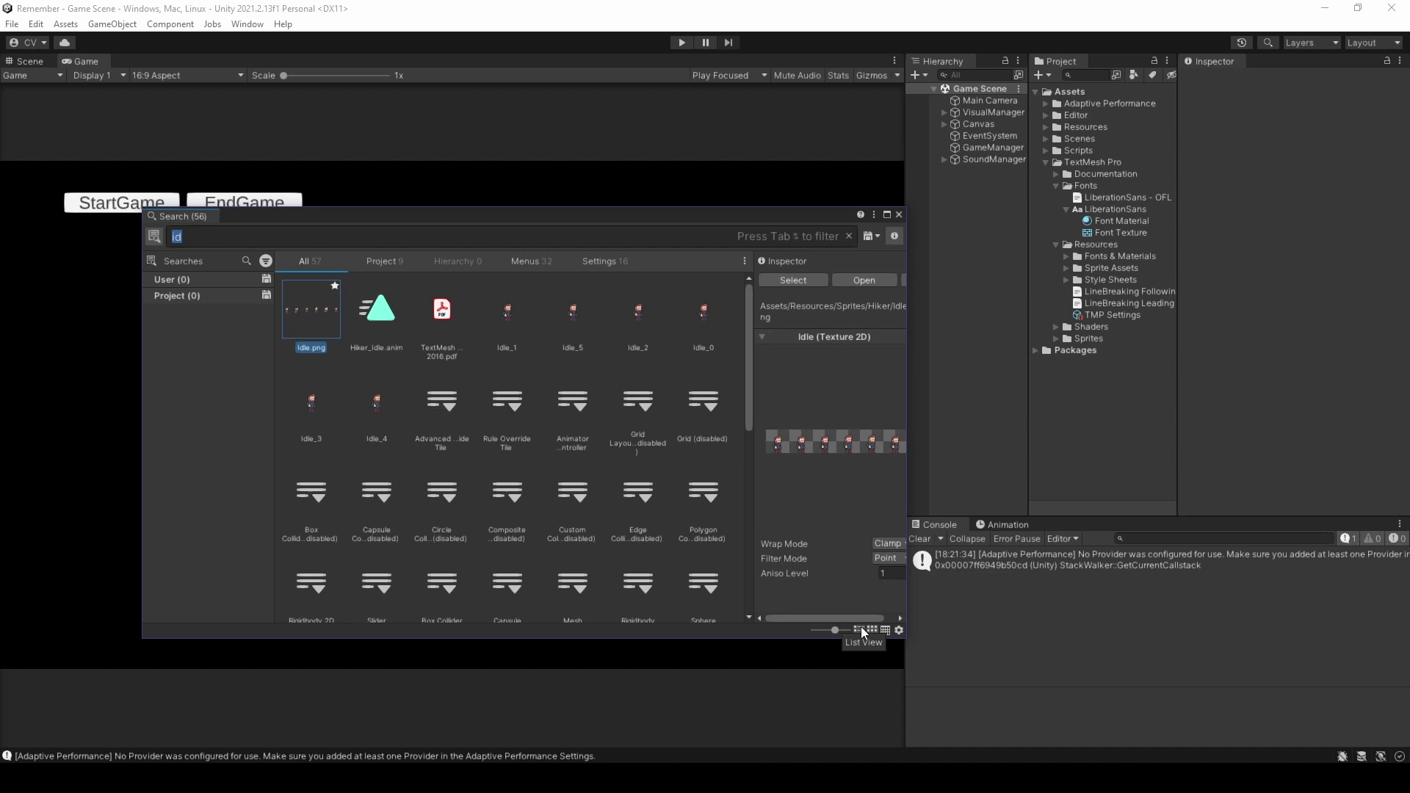
click(859, 630)
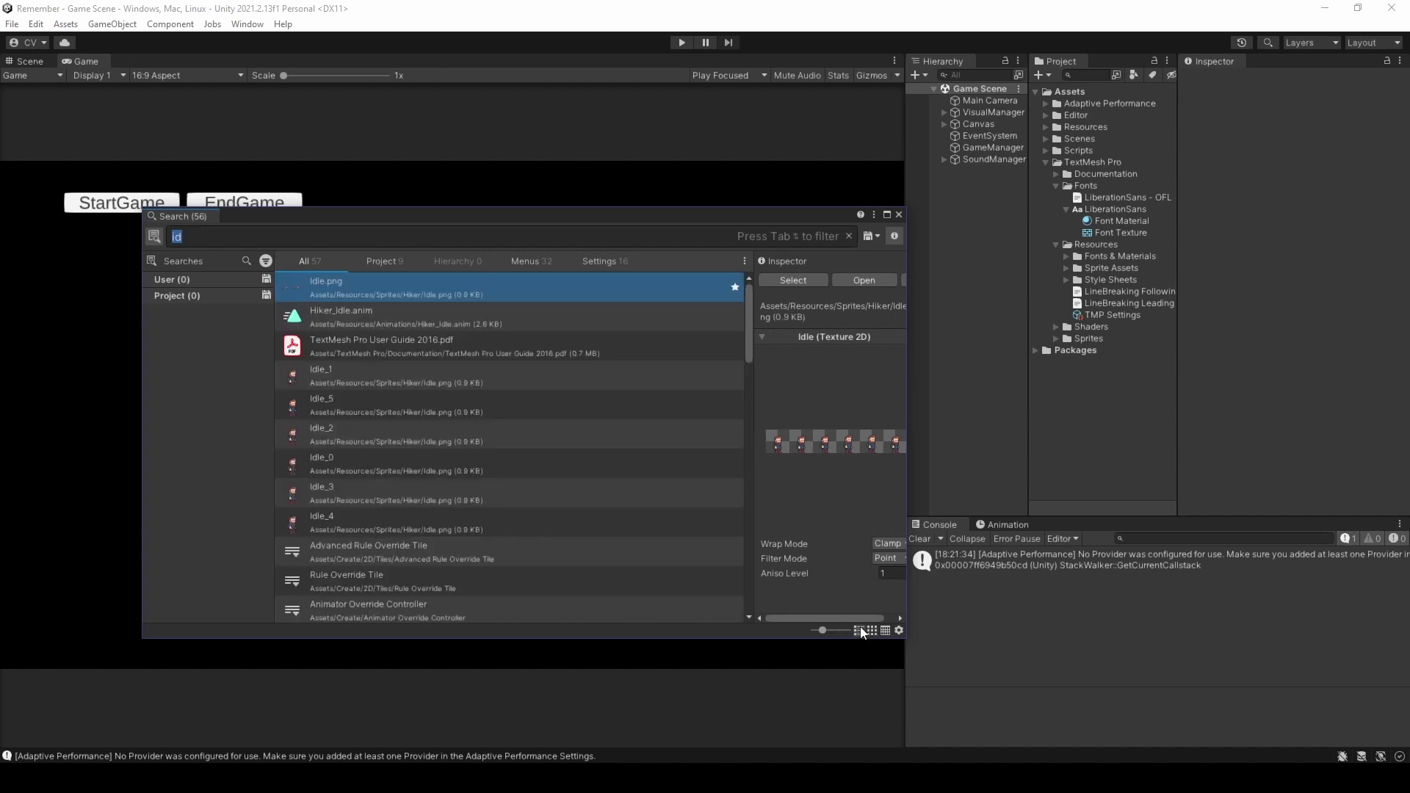
click(900, 630)
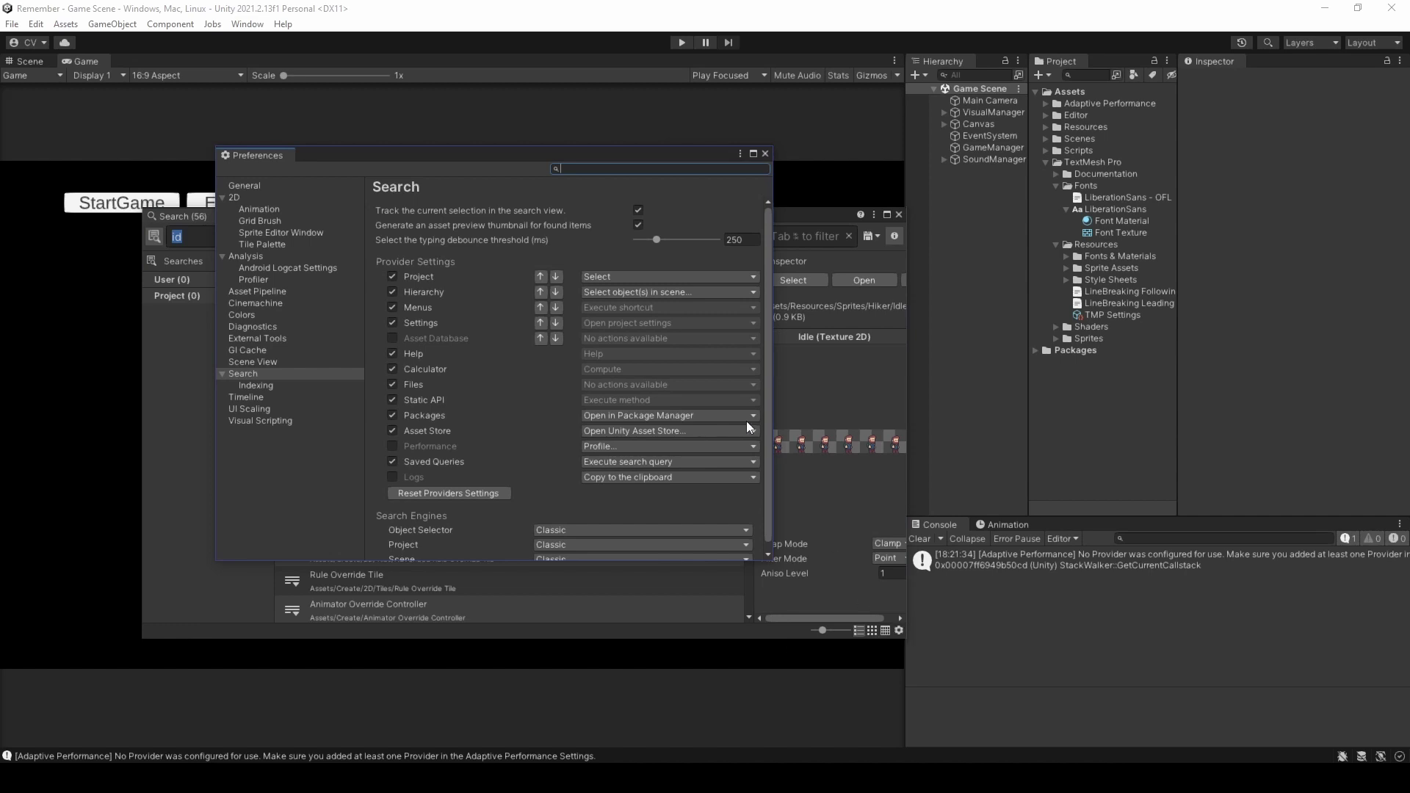
click(764, 153)
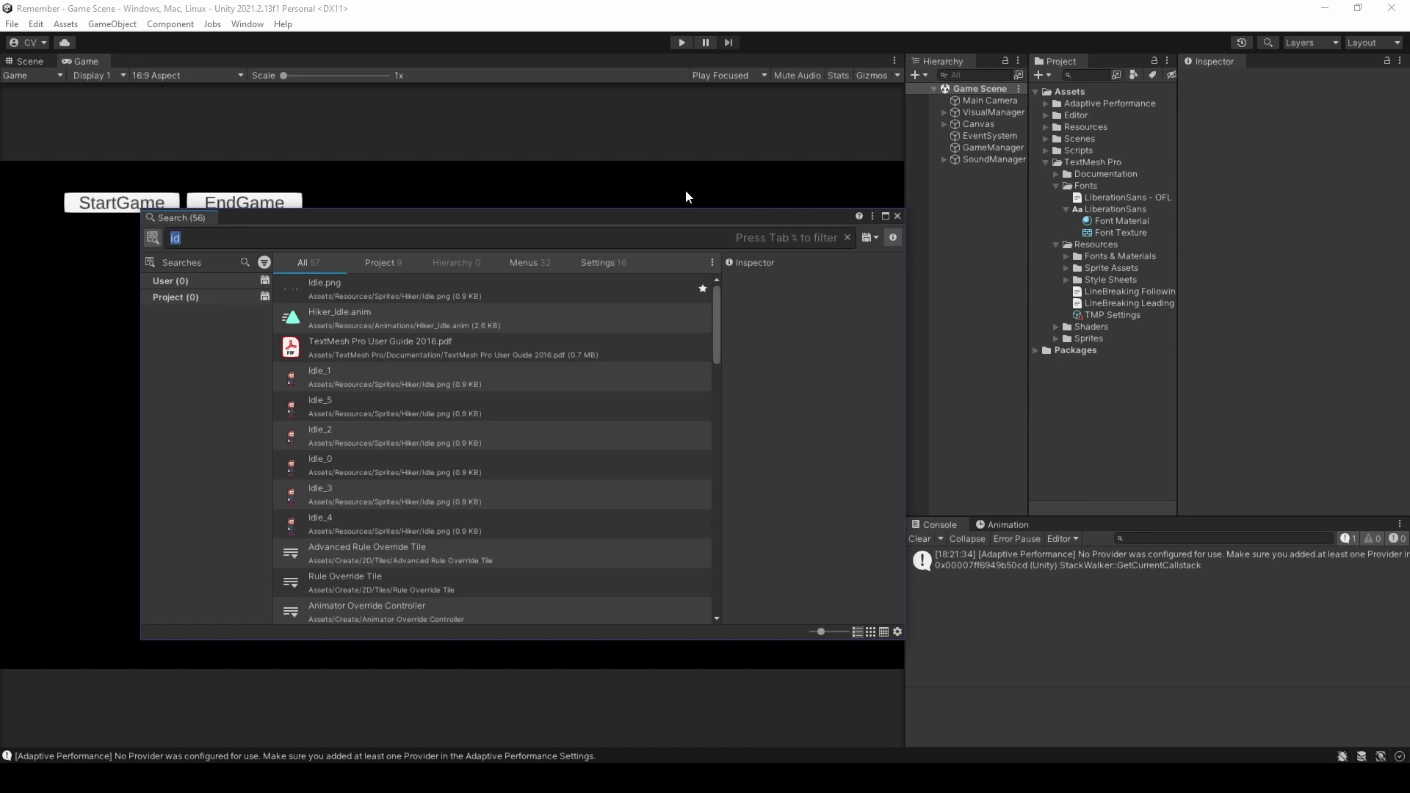
- Delete the 'id' query so the Search window shows its tips again
click(285, 234)
key(BackSpace)
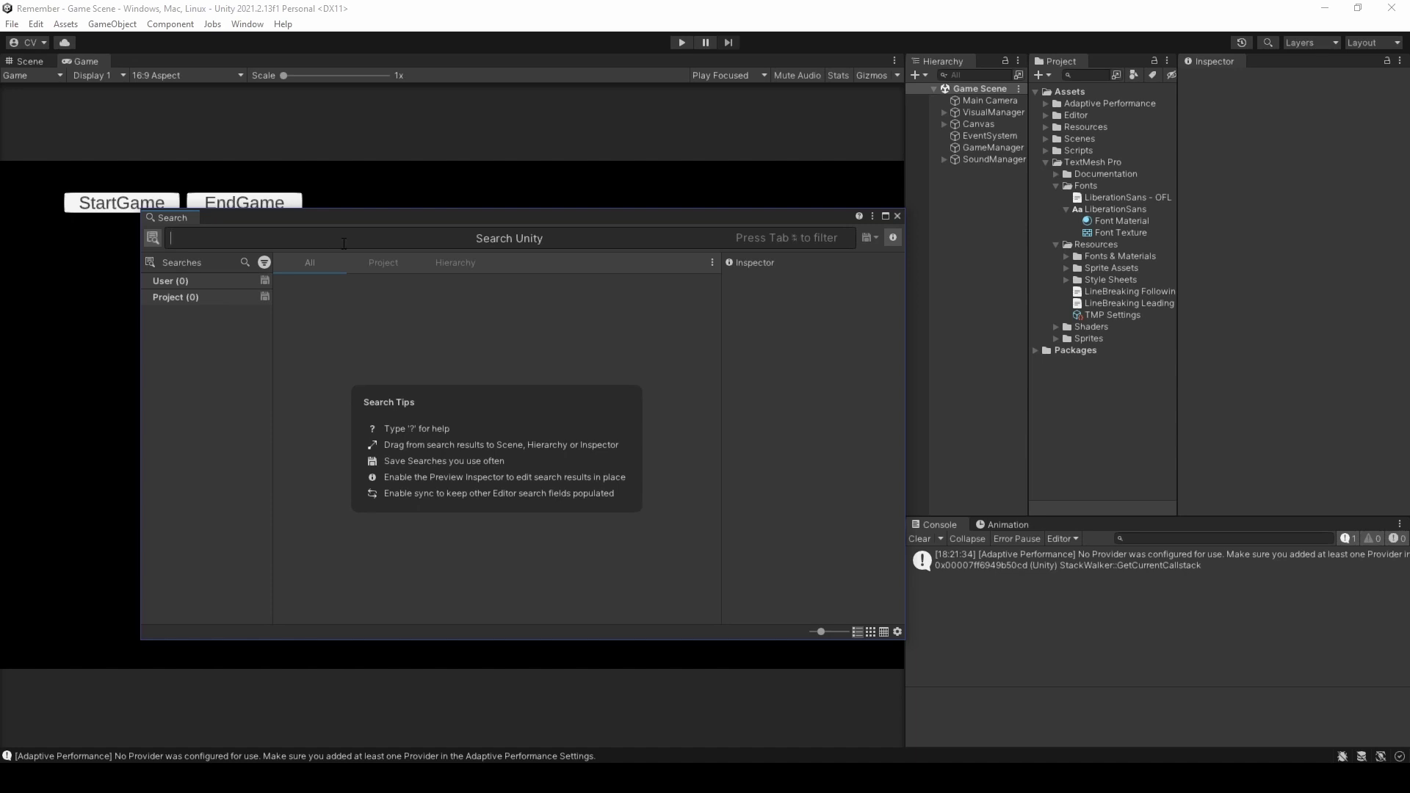
- Search t:sprite in Hierarchy, then change it to t:texture2D for Project and all scopes
click(444, 268)
text(t:sp)
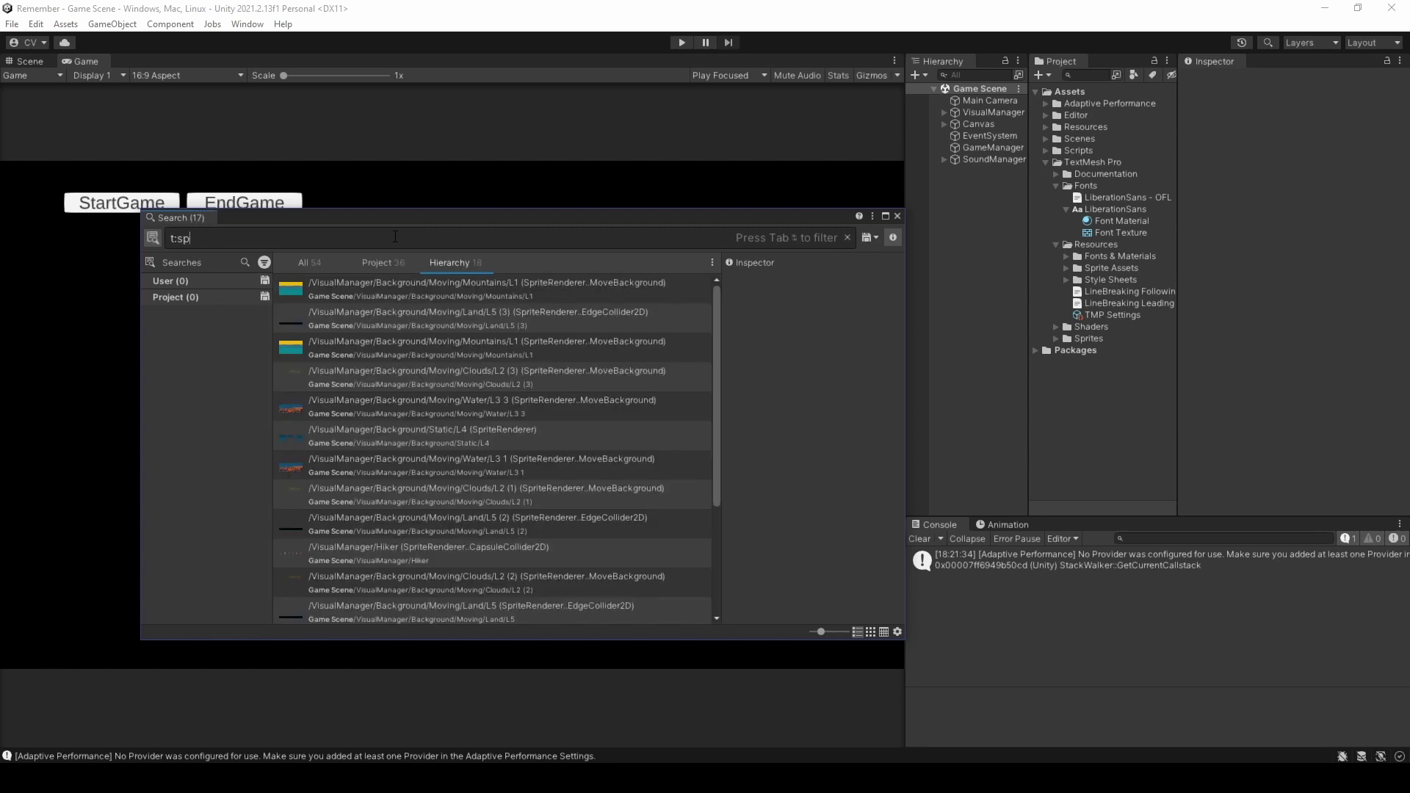
text(rite)
click(380, 264)
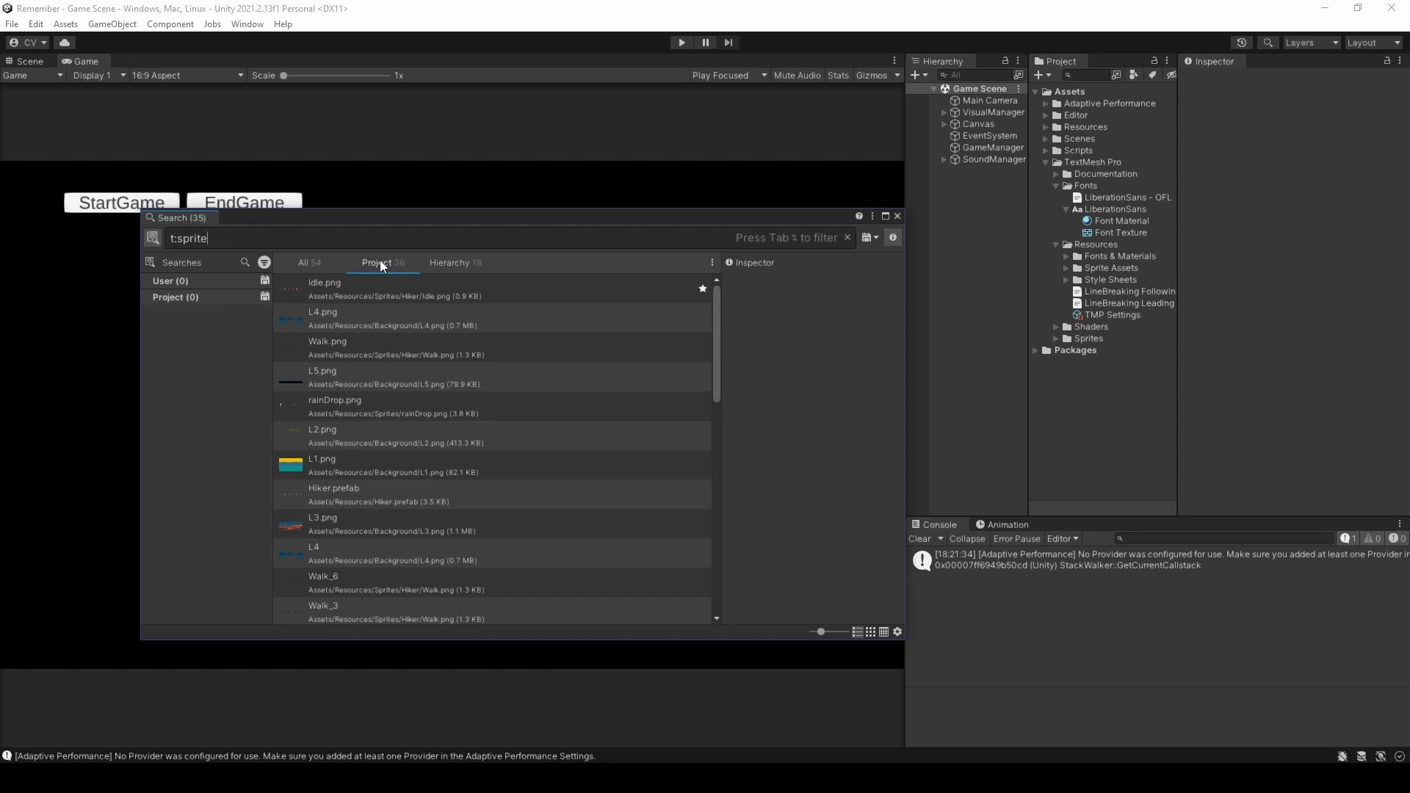
drag(210, 243, 182, 243)
text(texture)
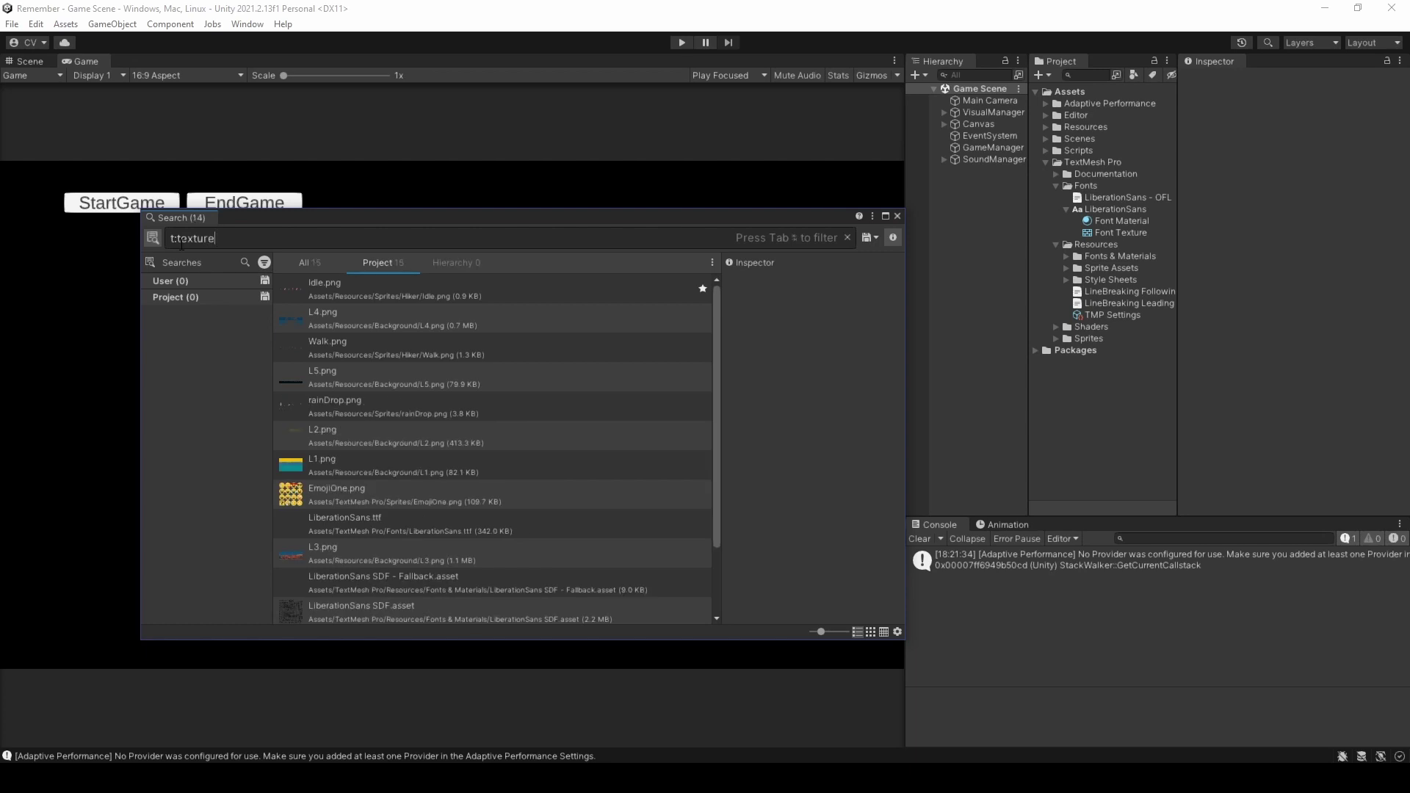
text(2D)
key(alt+Left)
- Wrap the query in count{} and add t:shader and t:audioclip as extra arguments
text(count{)
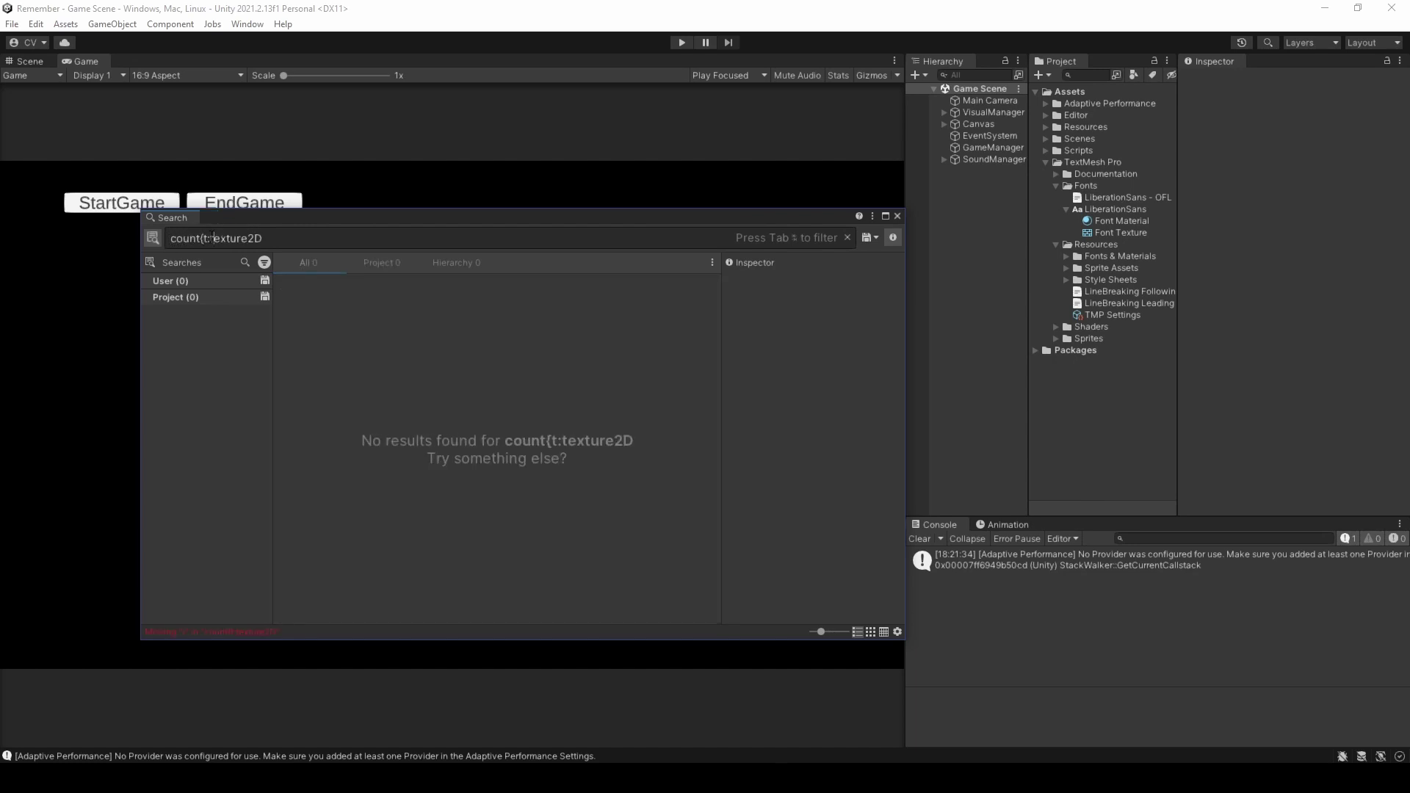
text(})
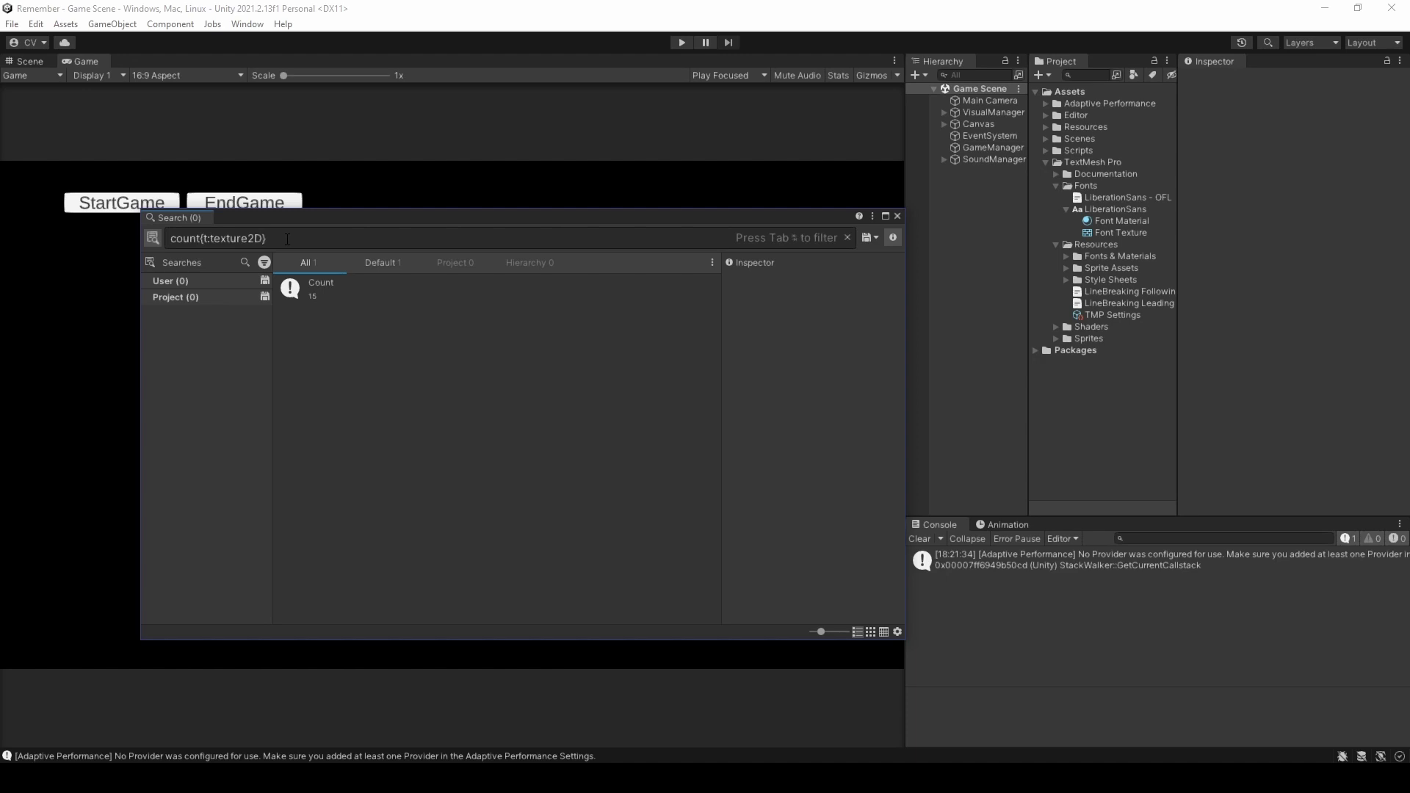
text(, t:shader)
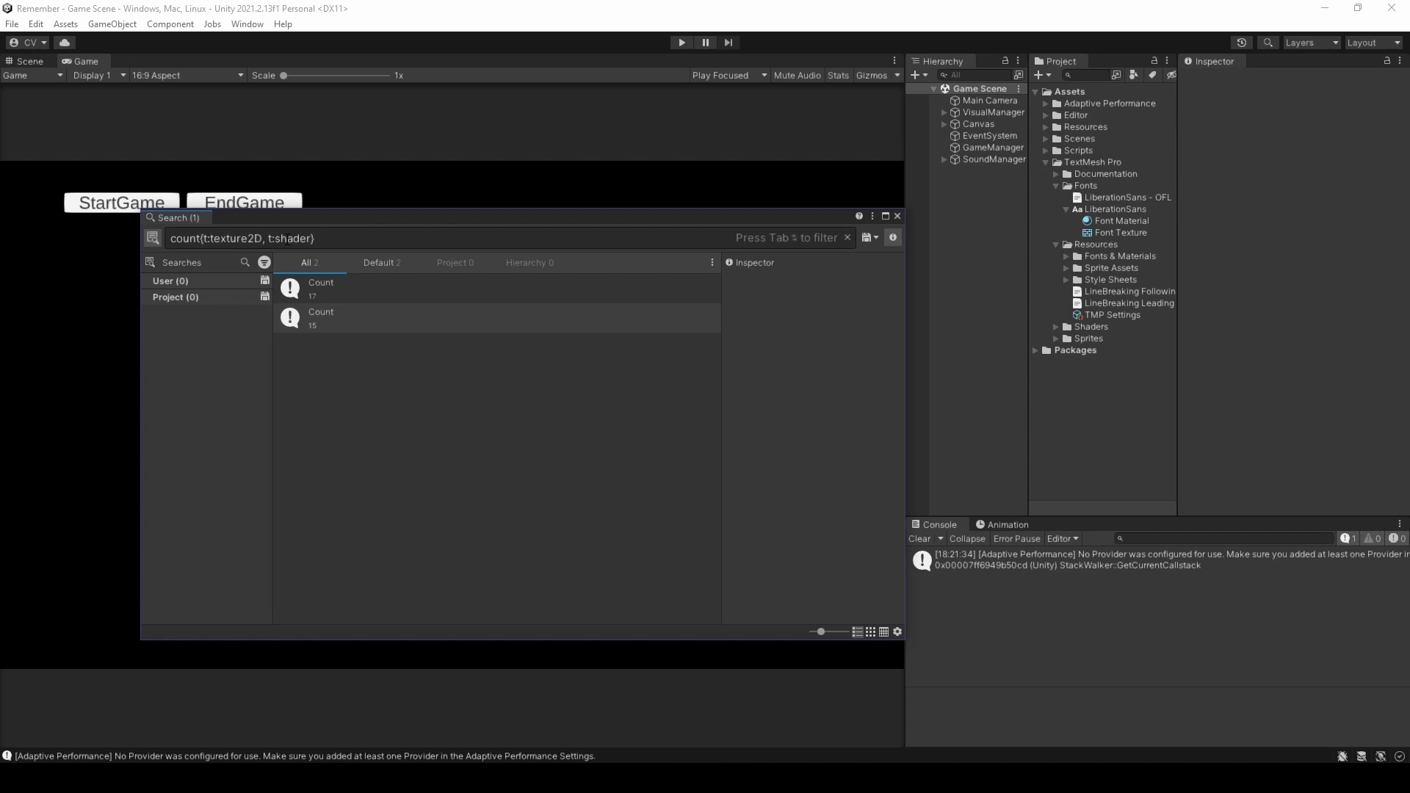
text(, t)
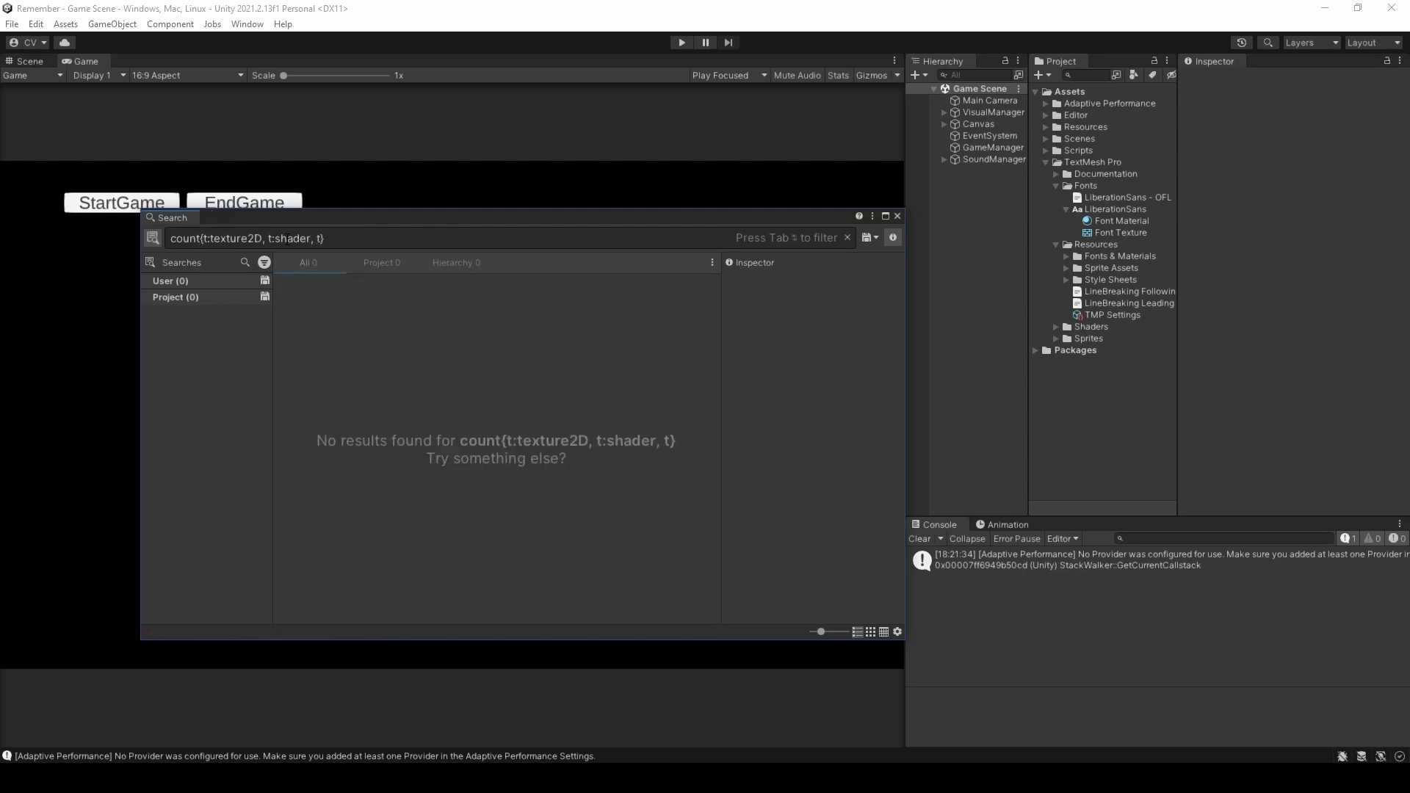
text(:audiocli)
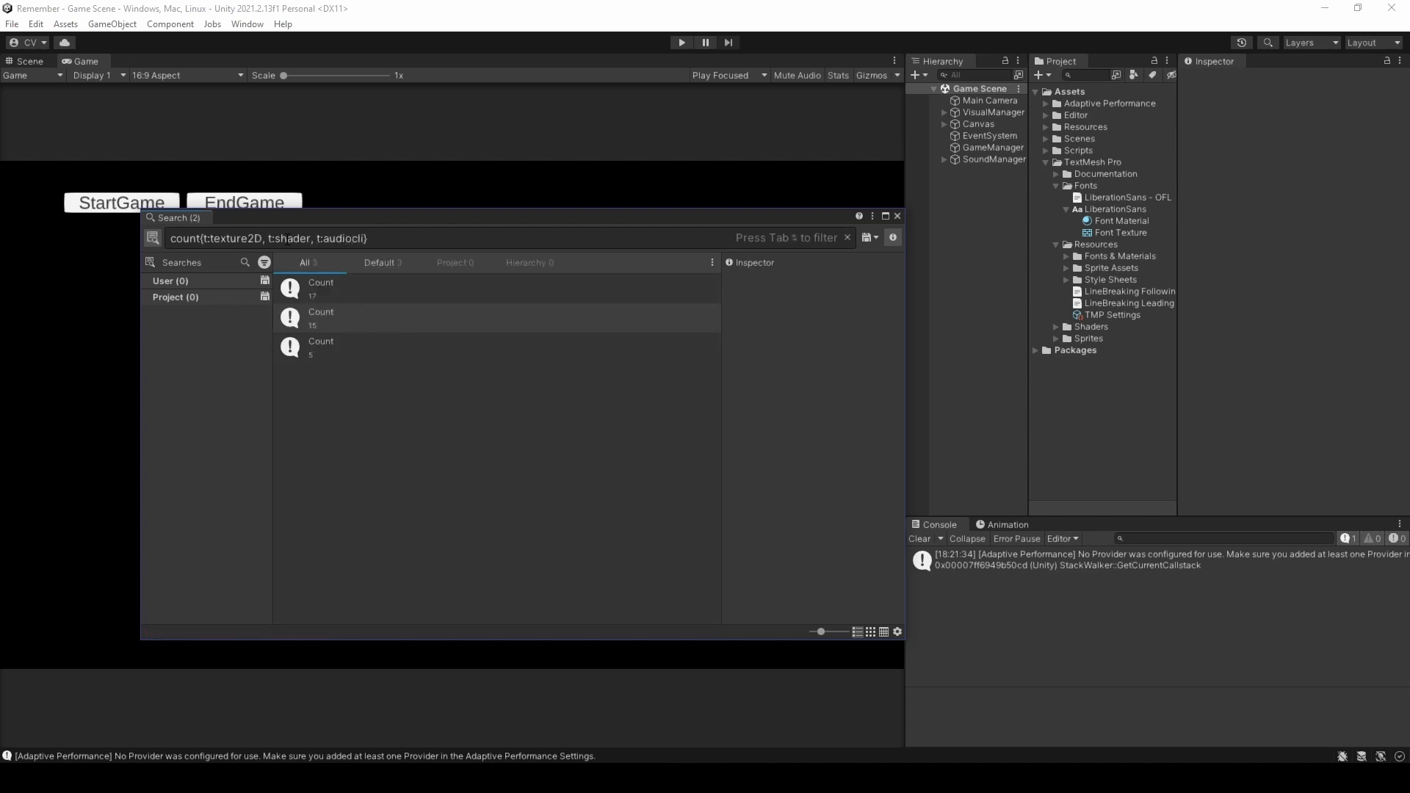
text(p)
- Alias the counts as Texture2D, Shaders and Audioclips, then inspect the Texture2D and Audioclips rows
text(as)
text(Tex)
text(ture2)
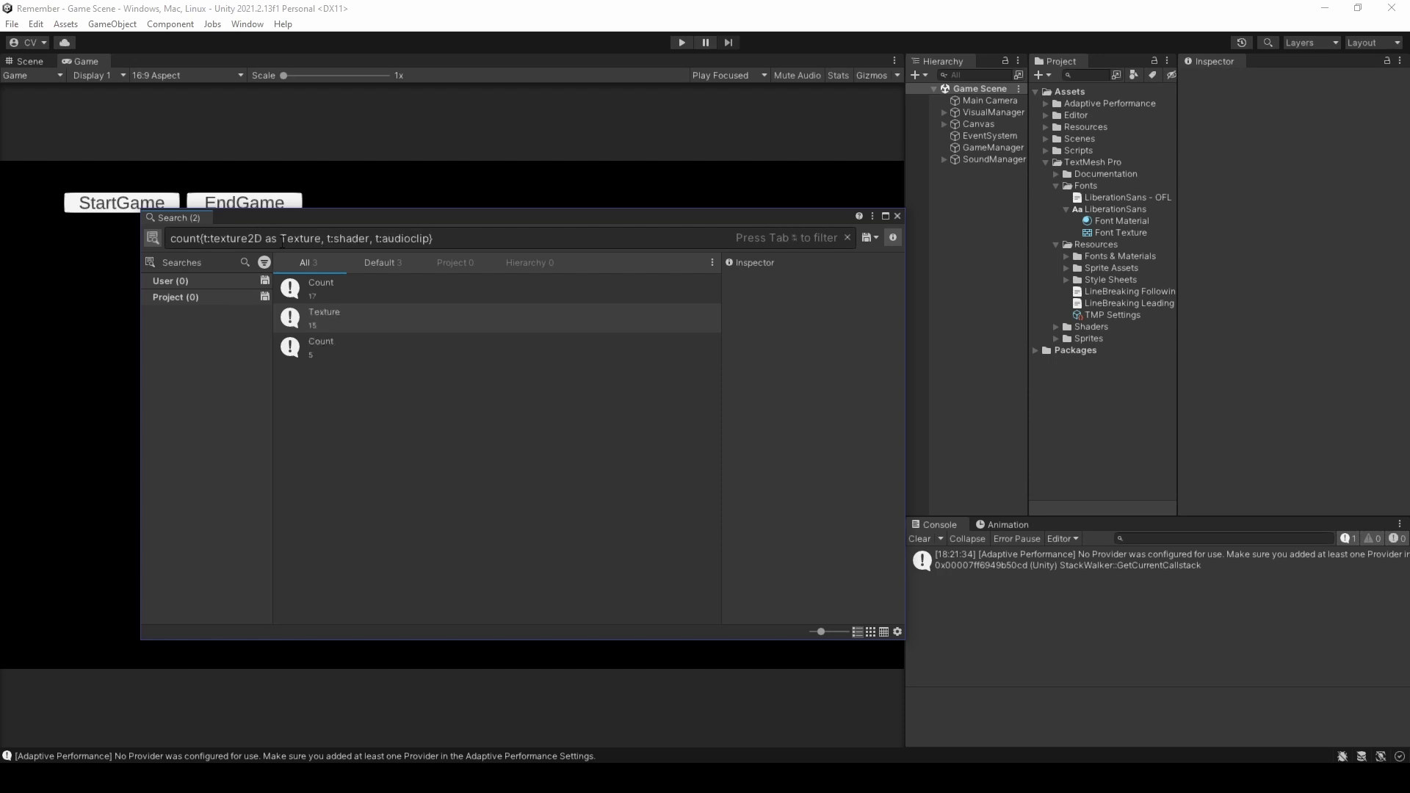
text(D)
click(383, 238)
text(as S)
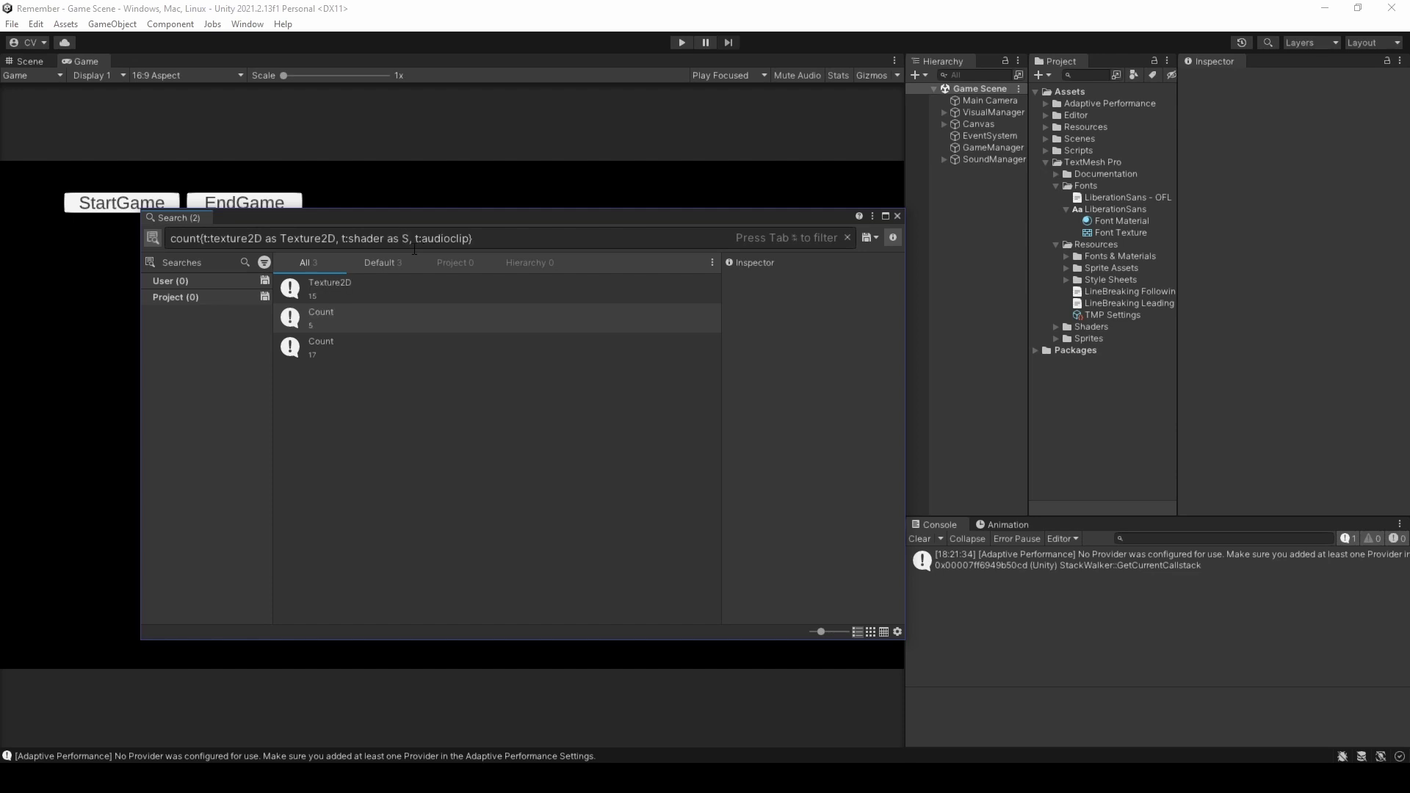
text(haders, t:audioclip as Audioclip)
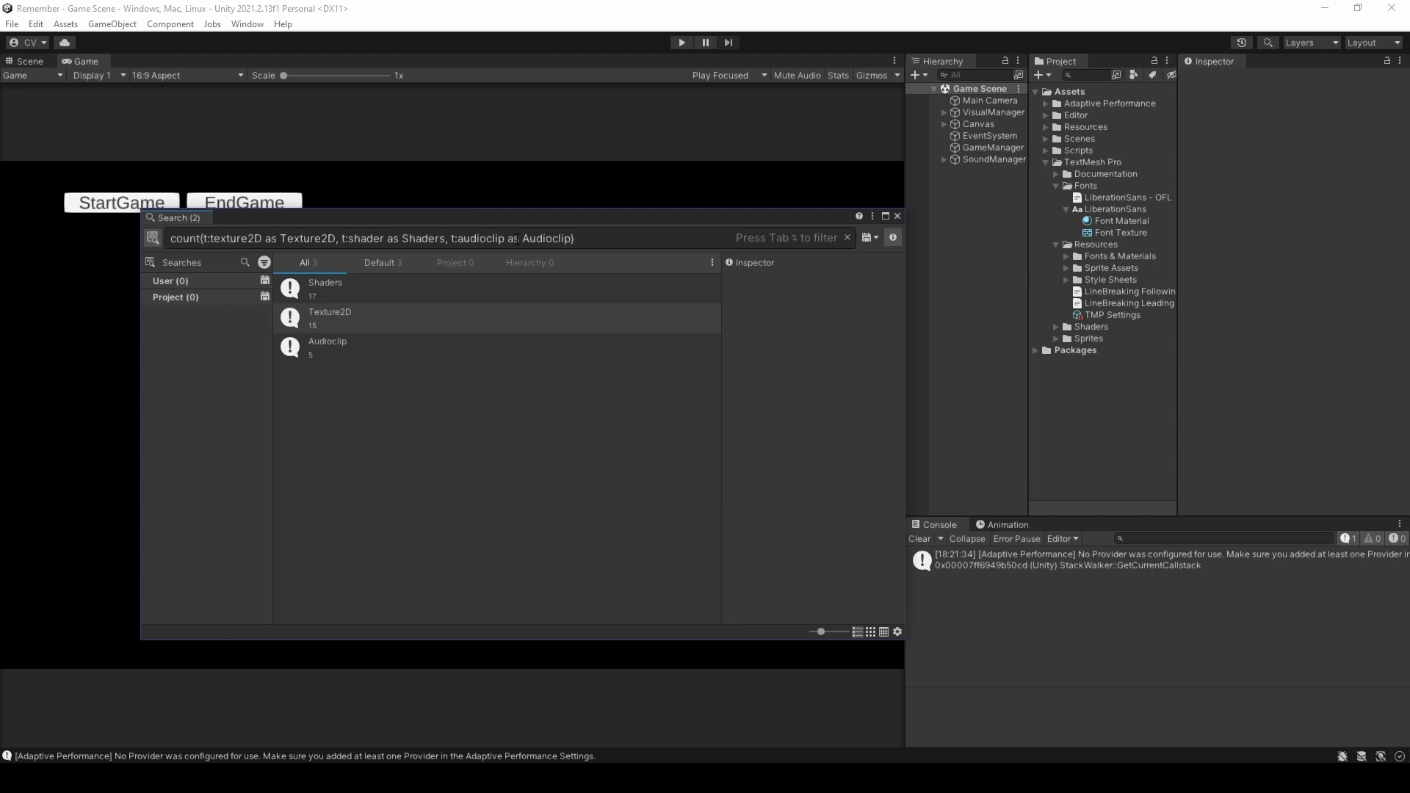
text(s)
click(364, 291)
click(363, 352)
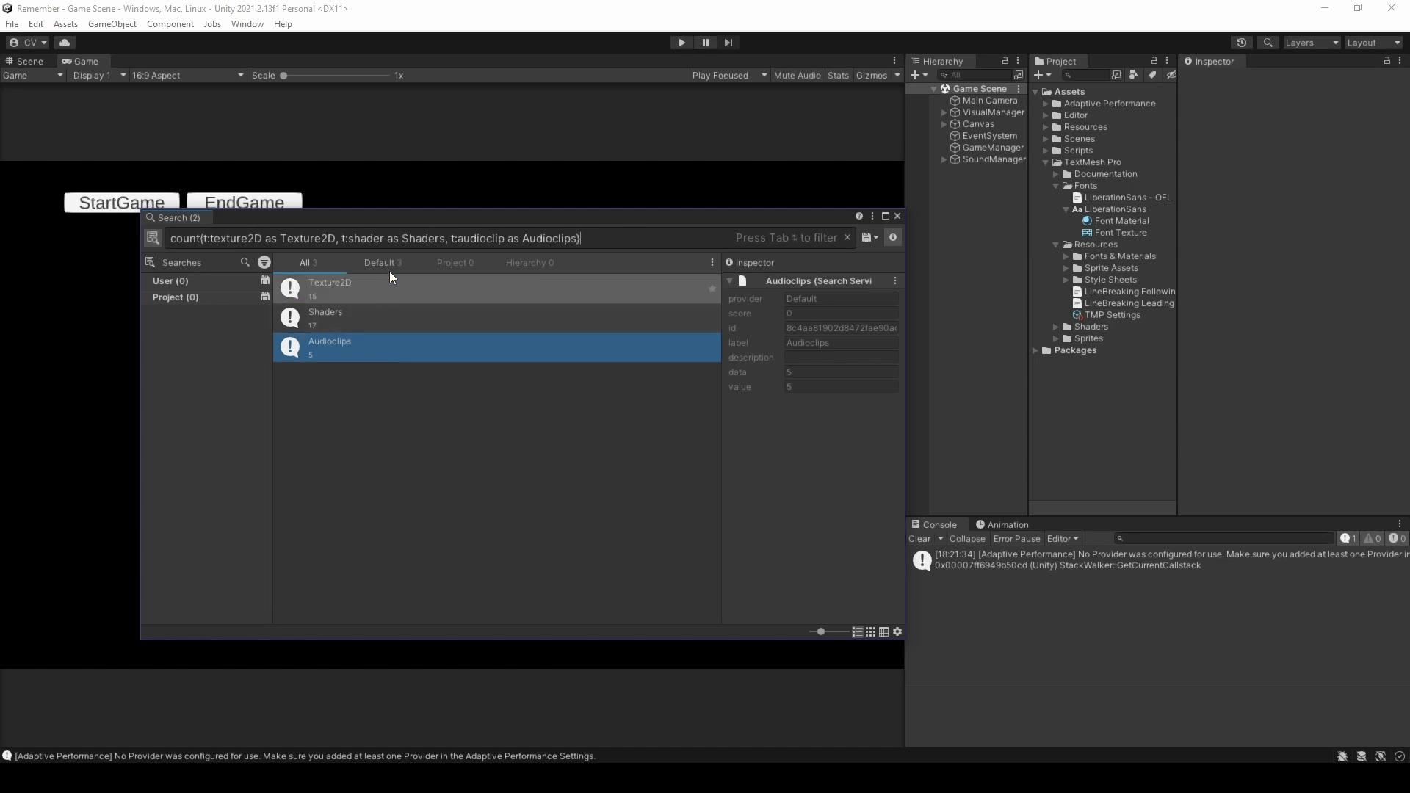
- Replace the query with 'hiker' and scroll through its 20 Hiker results
click(602, 238)
text(hiker)
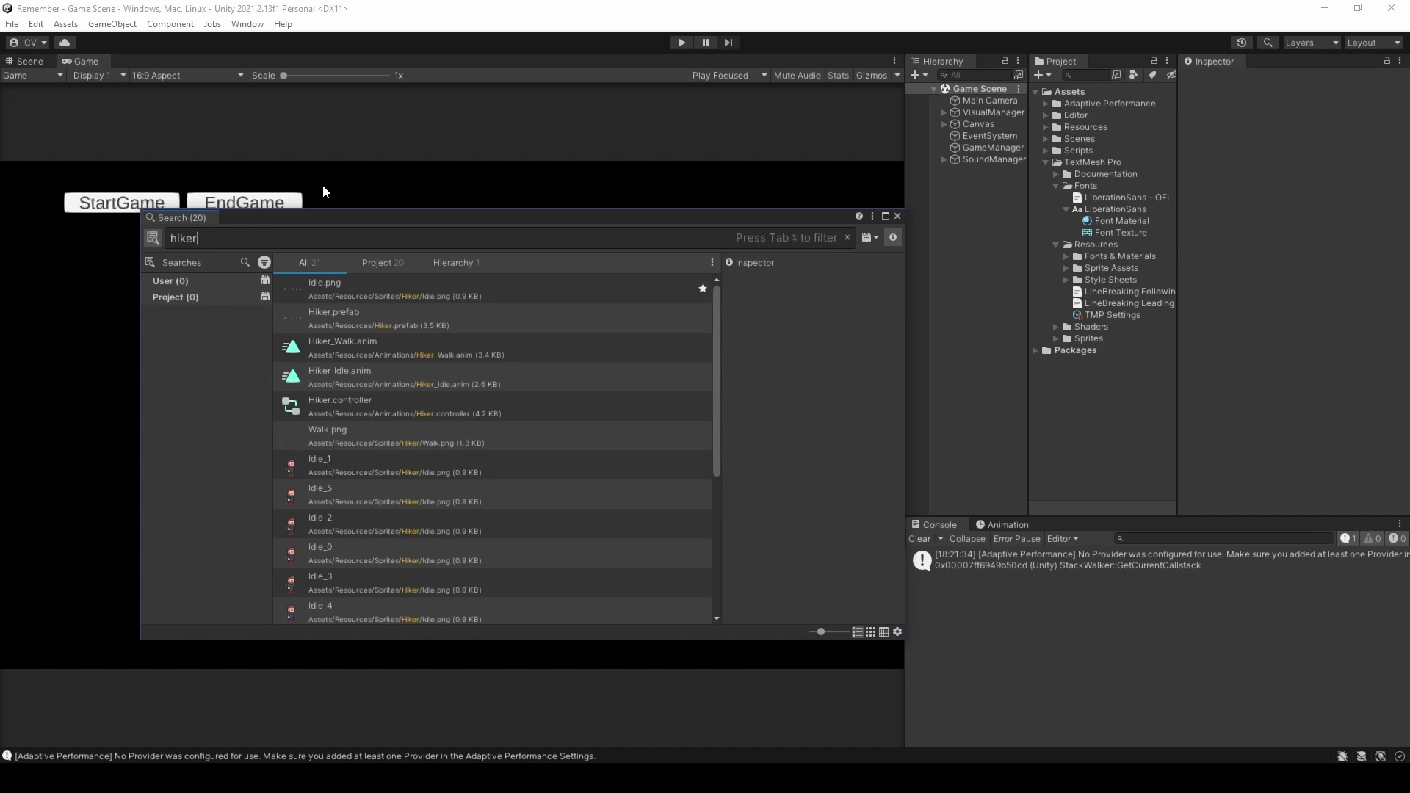
scroll(567, 380, down, 4)
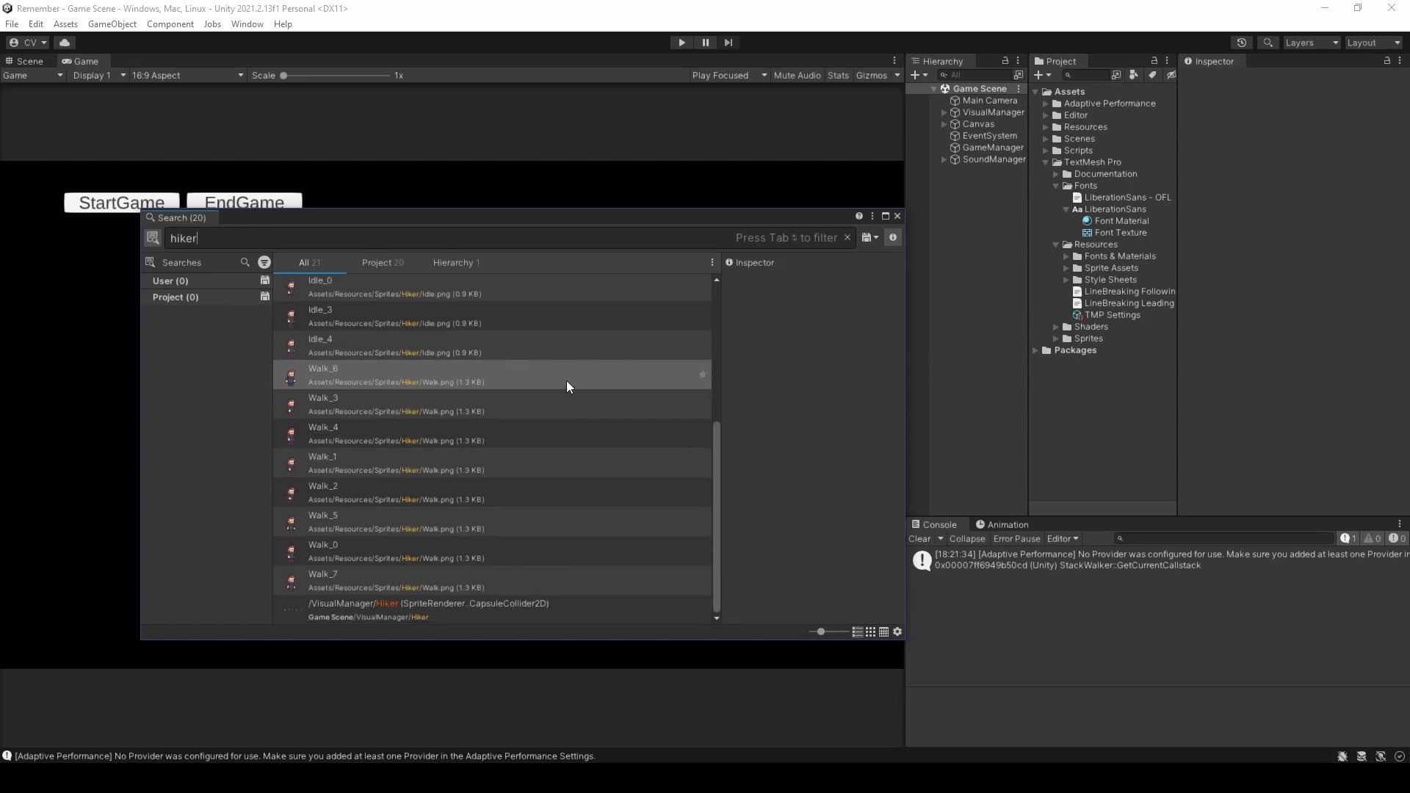
key(ctrl+a)
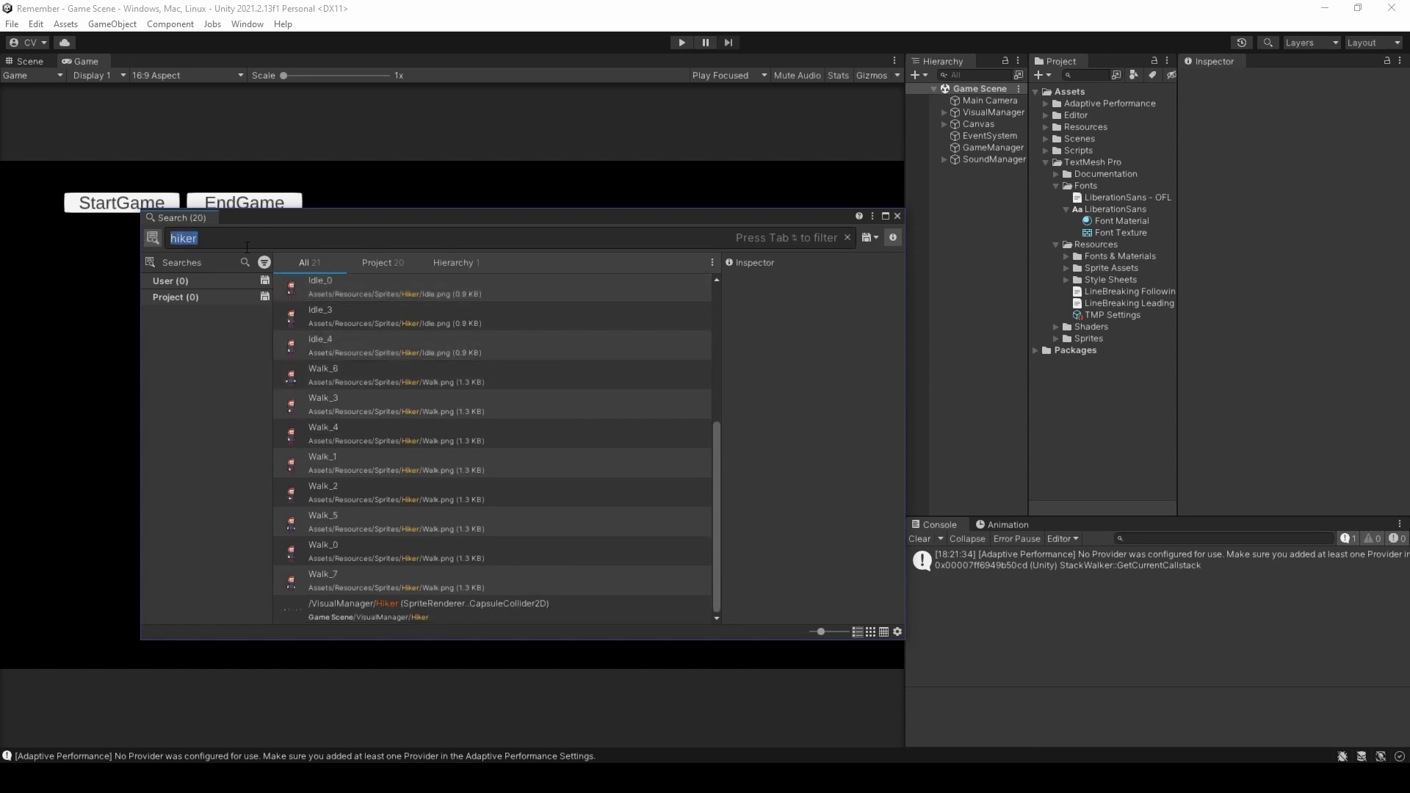
- Try the queries '0' and '1', then replace the query with '[]'
text(0)
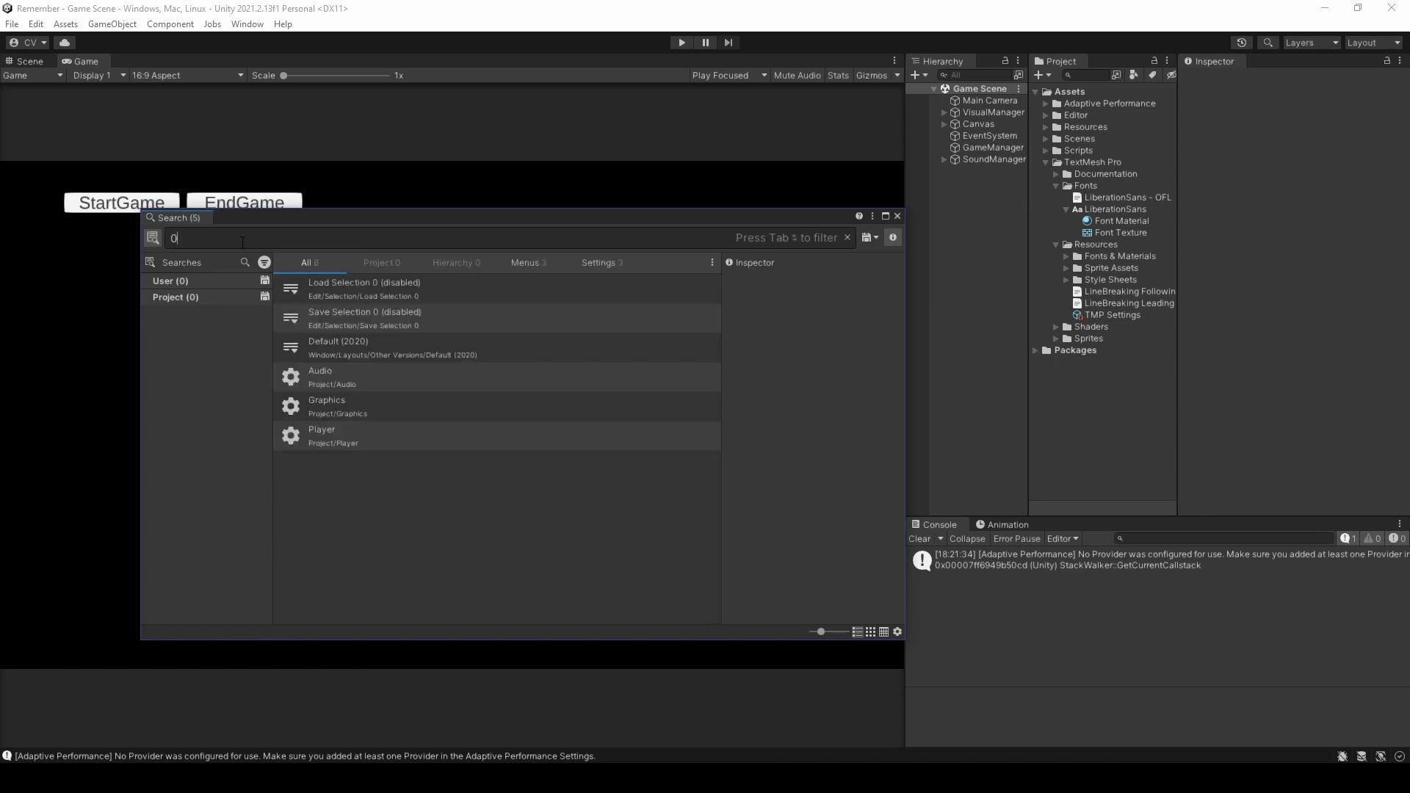
key(ctrl+a)
text(1)
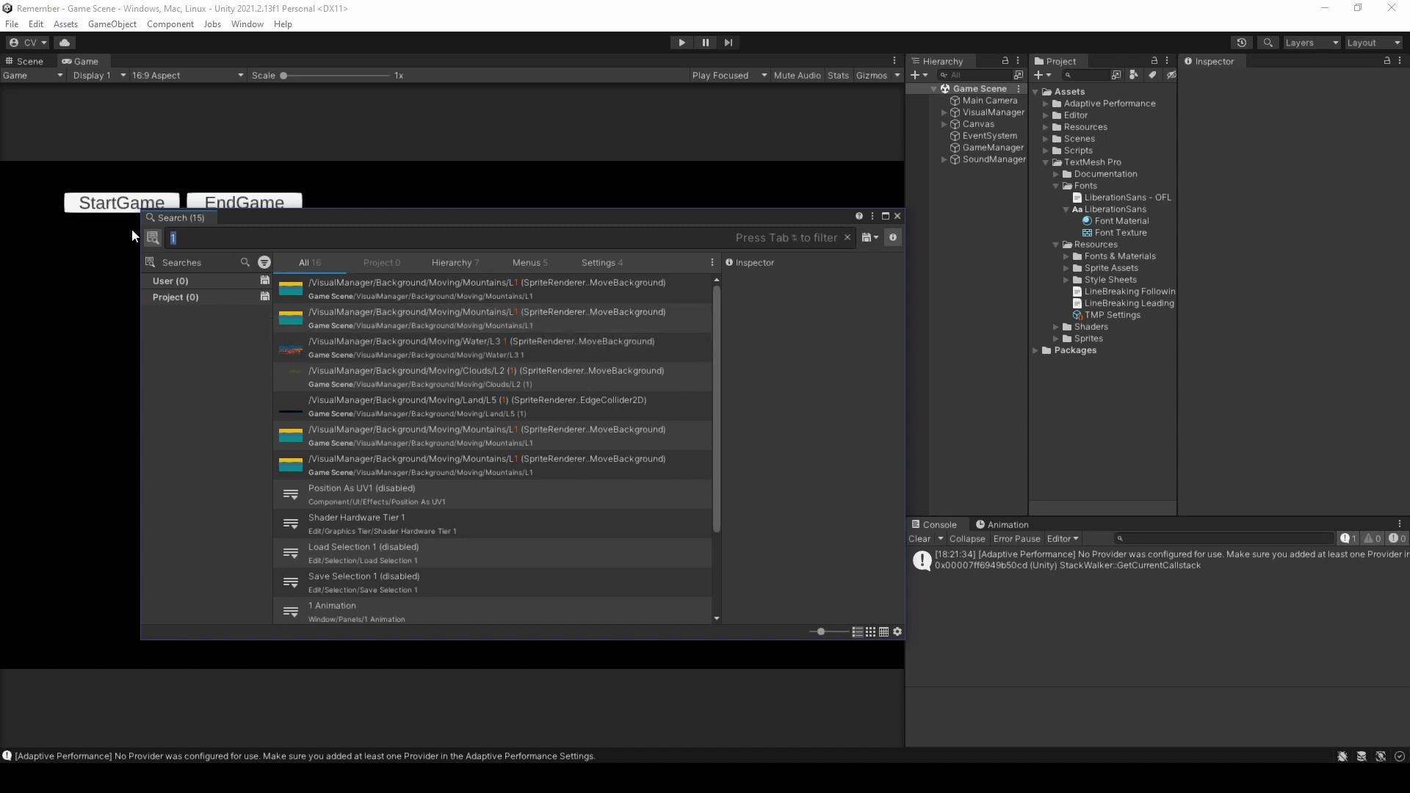
text([])
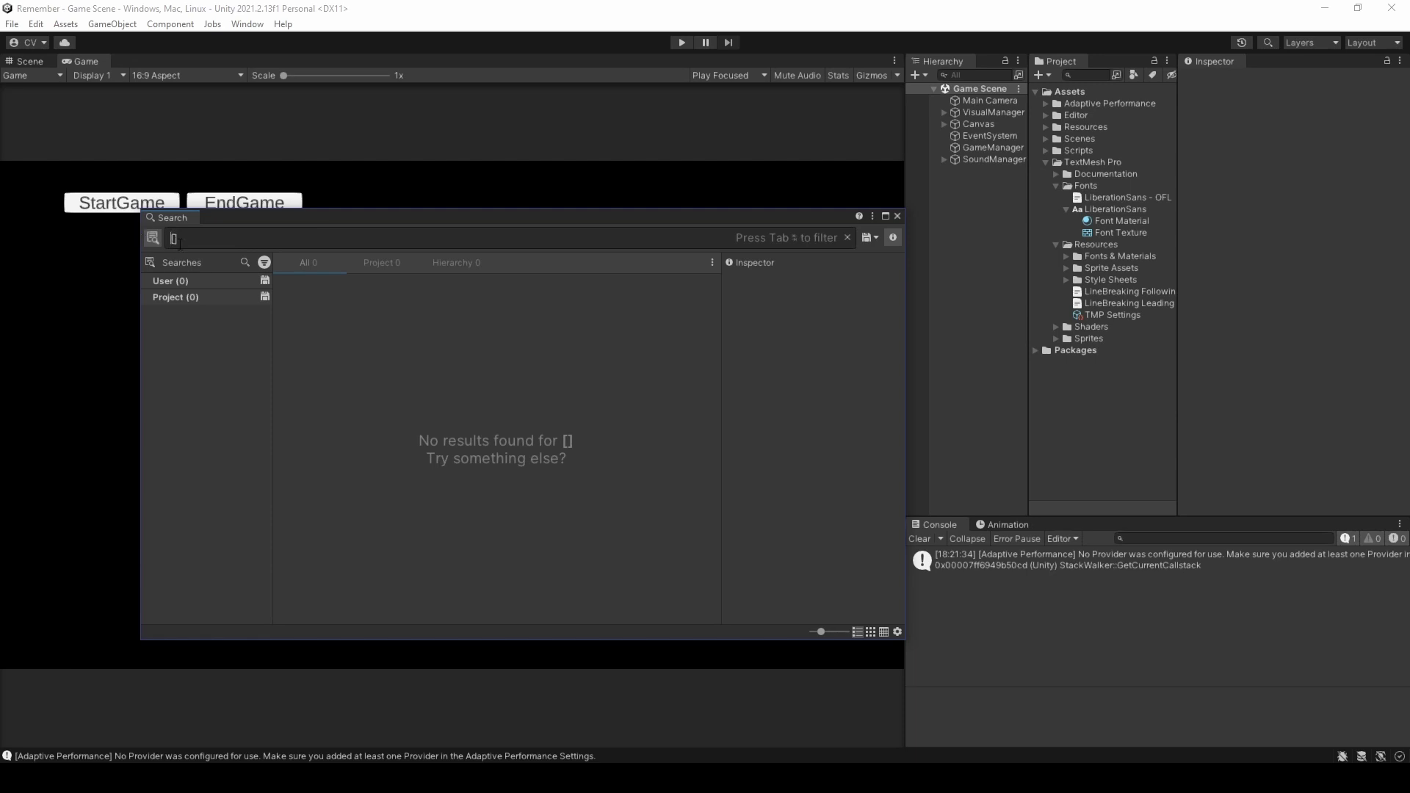
text(sort)
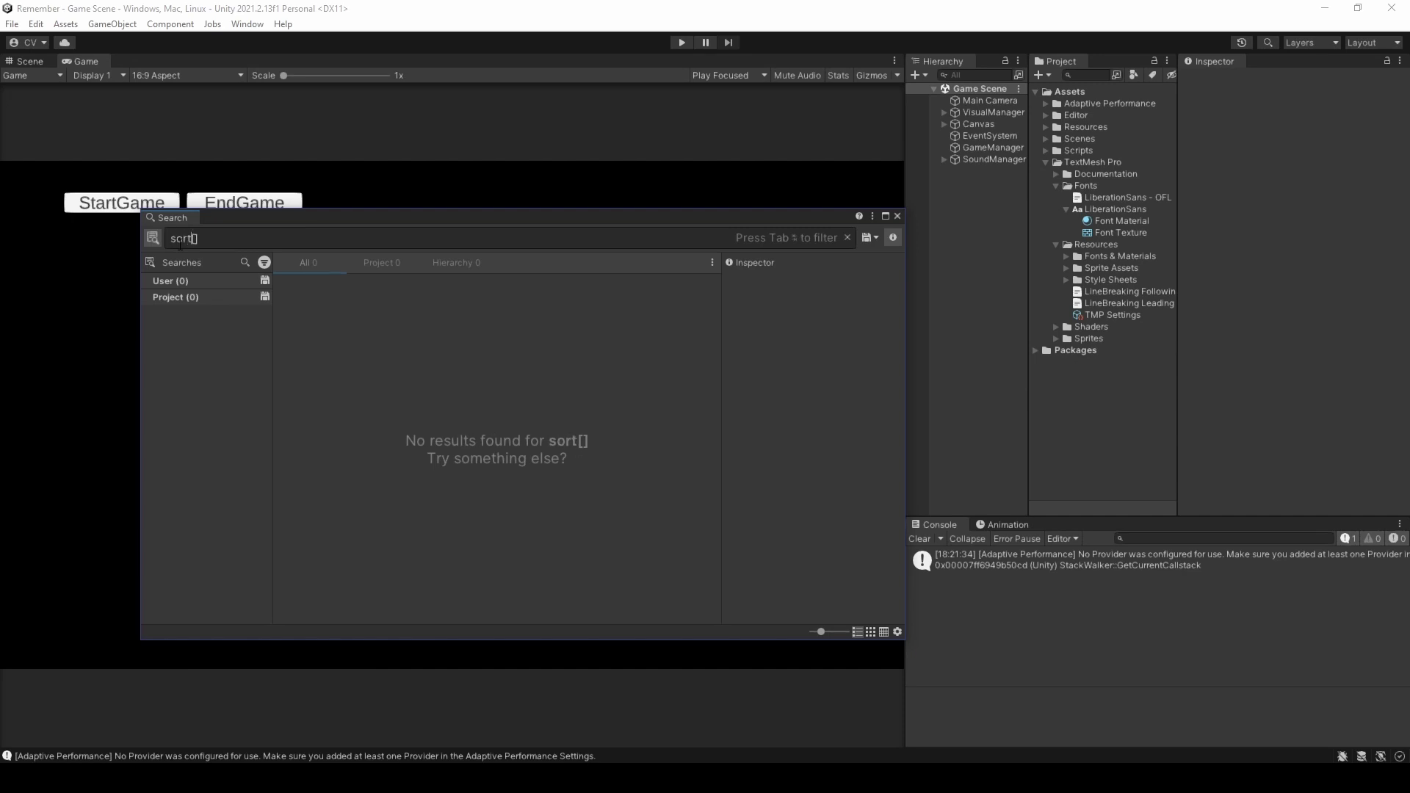
text({[])
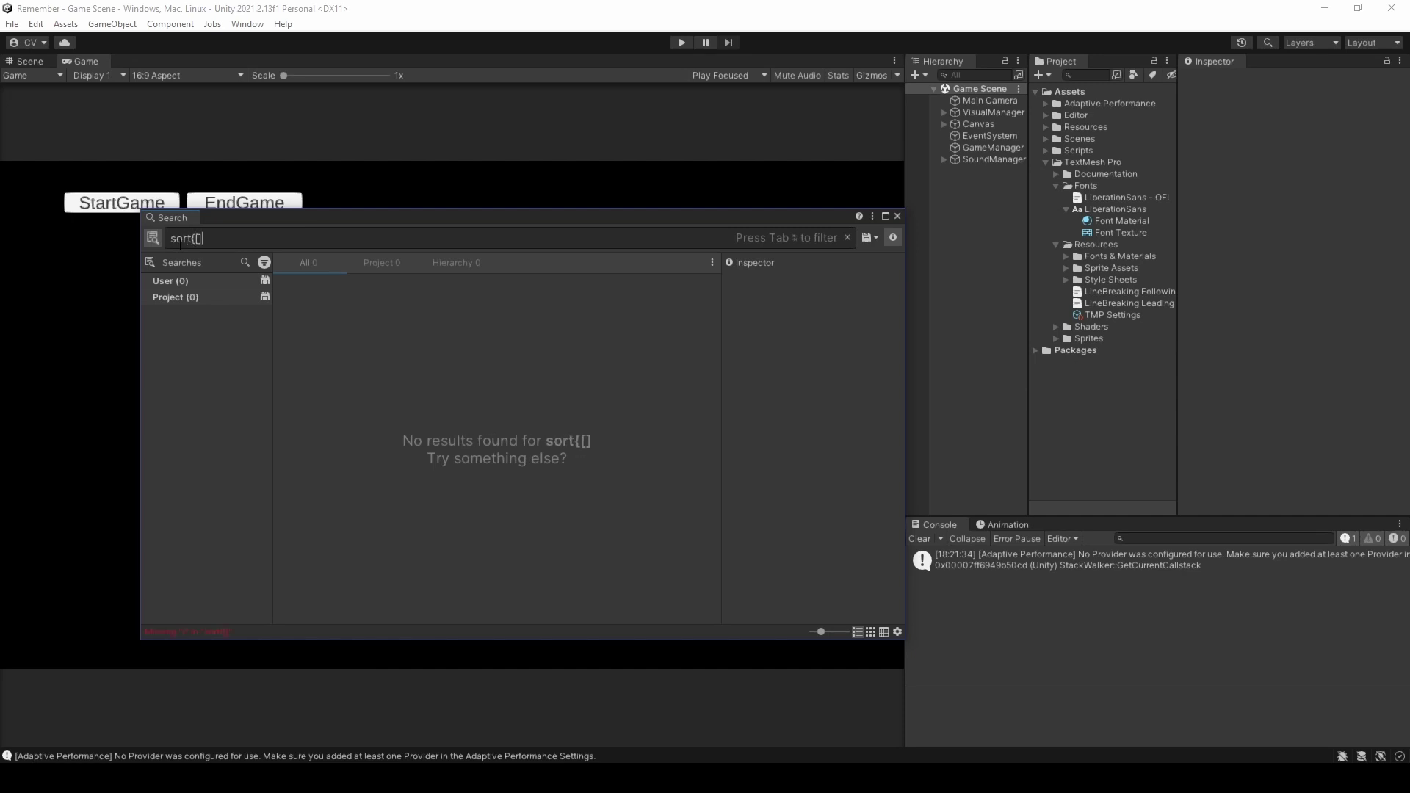
text(})
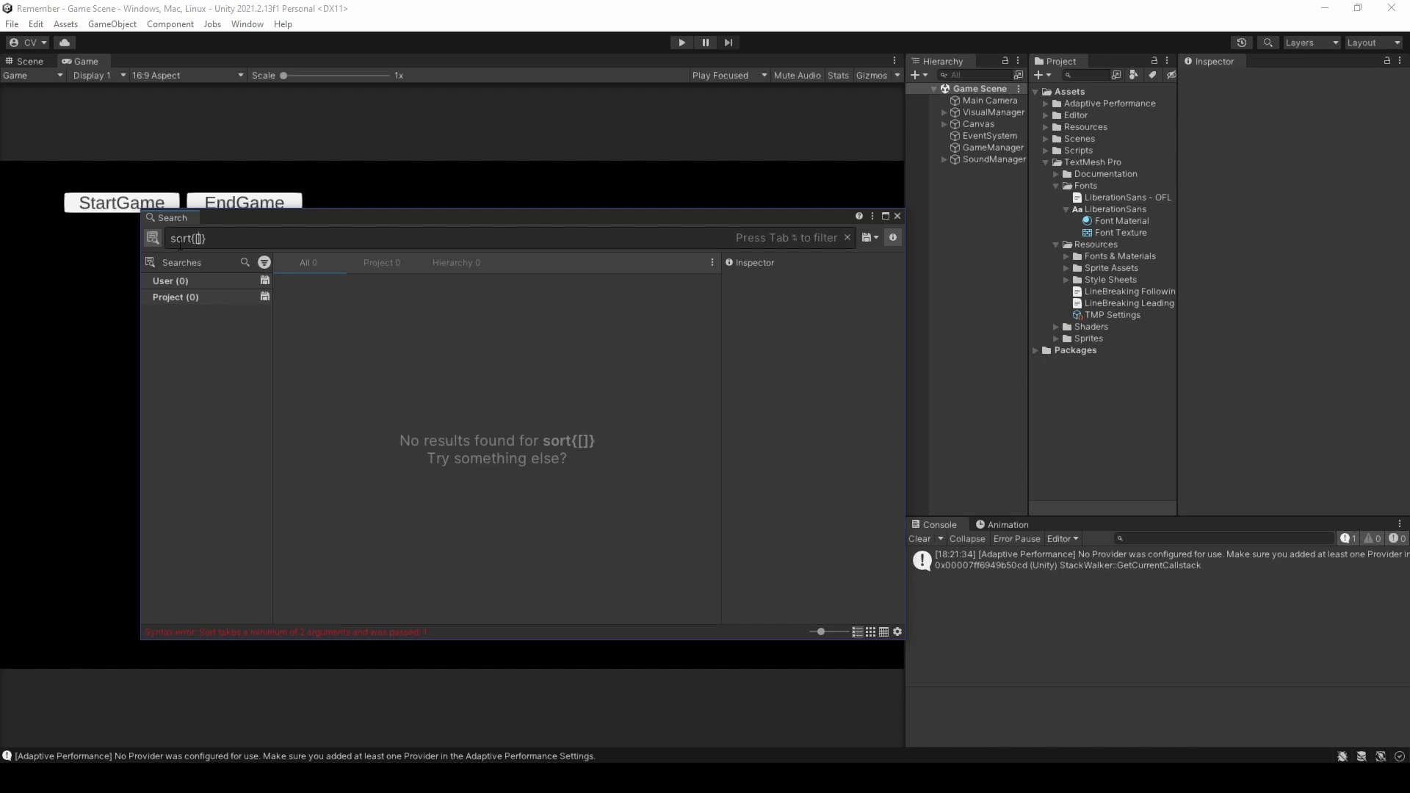
text(t[)
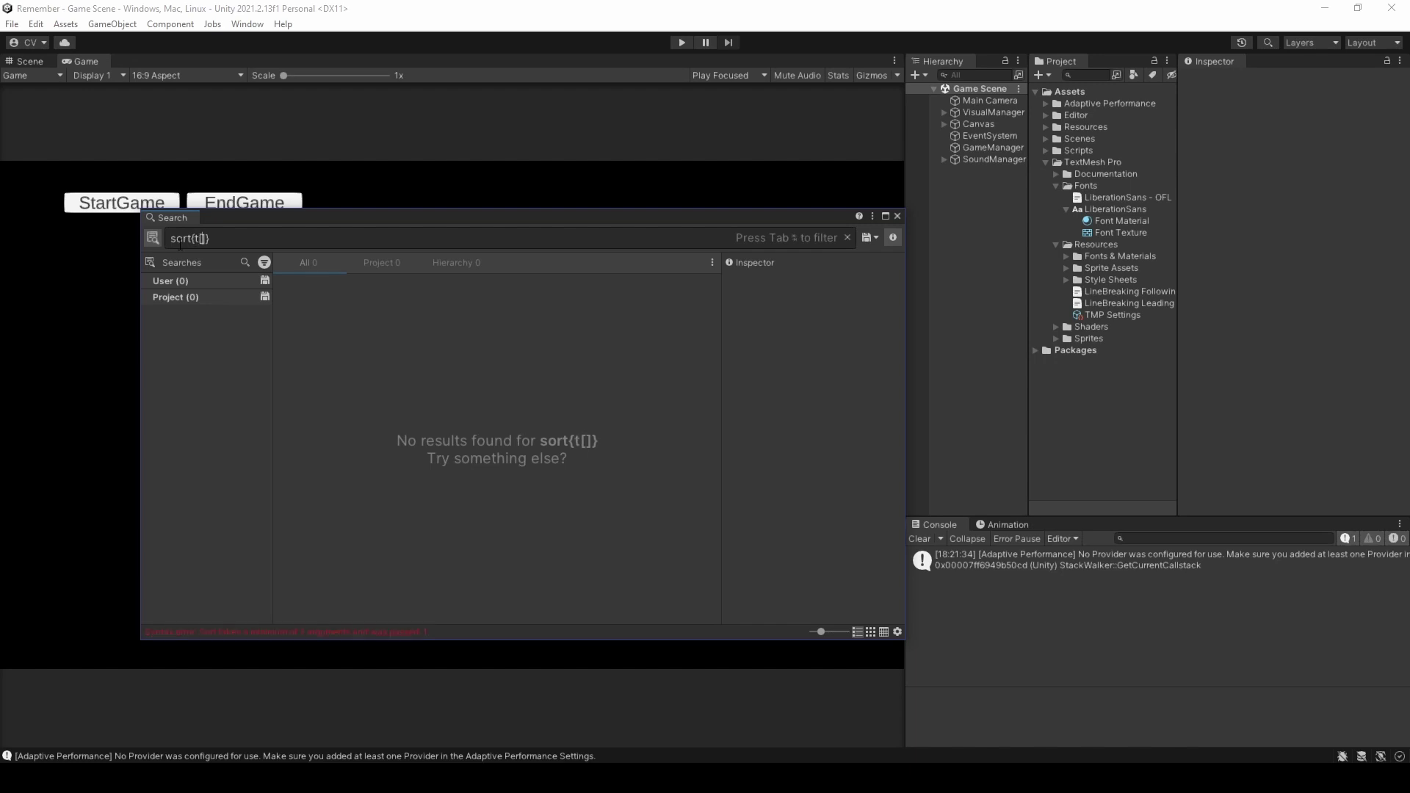
text(:)
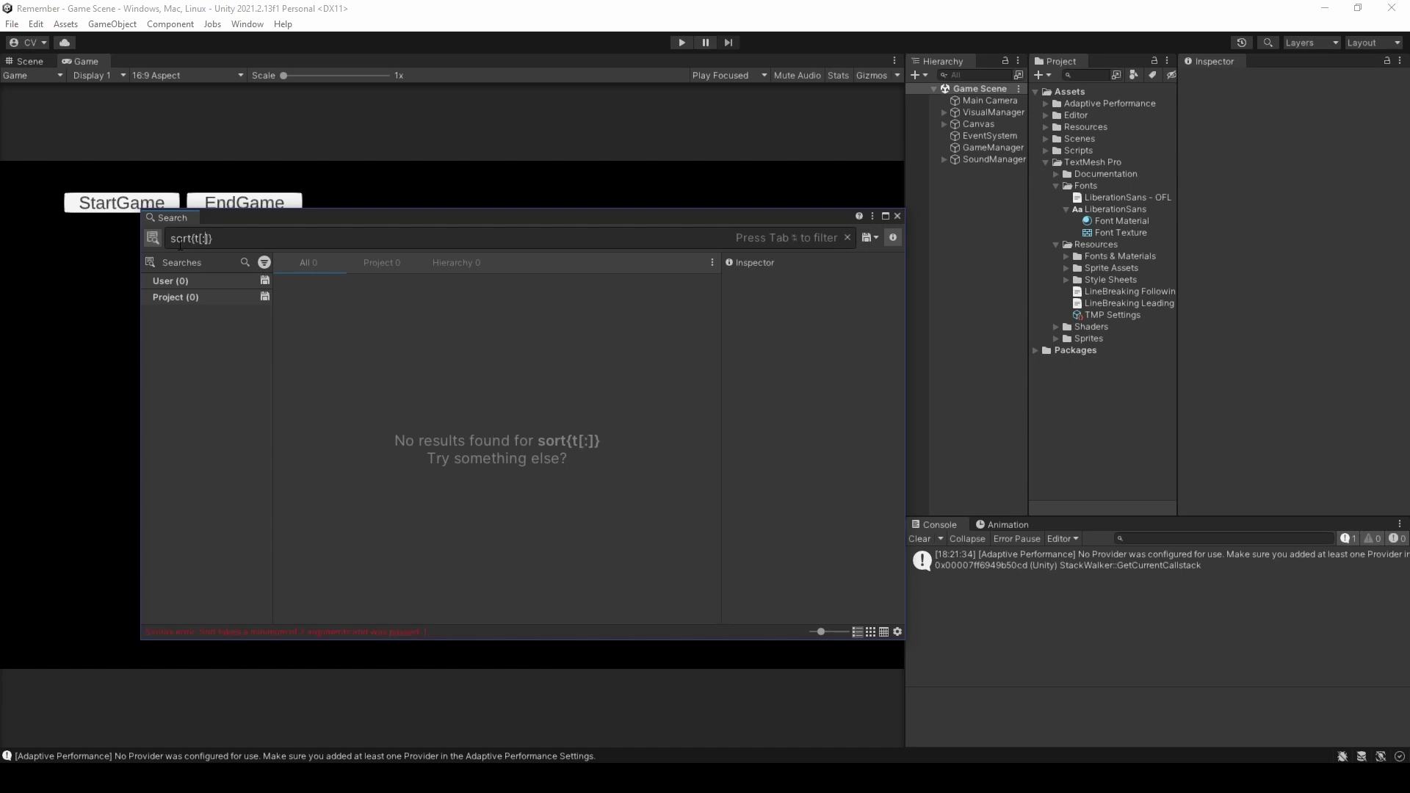
text(te)
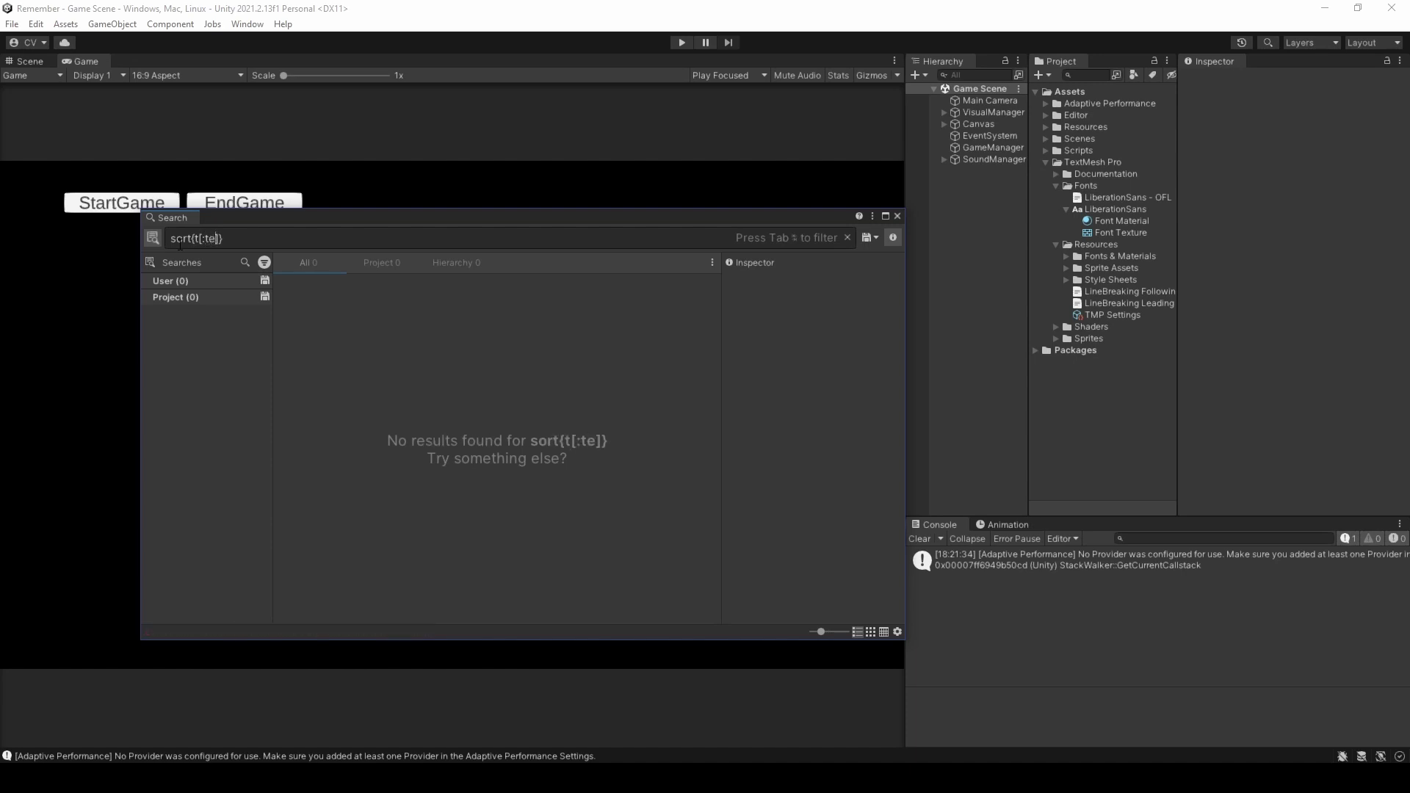
text(xtu)
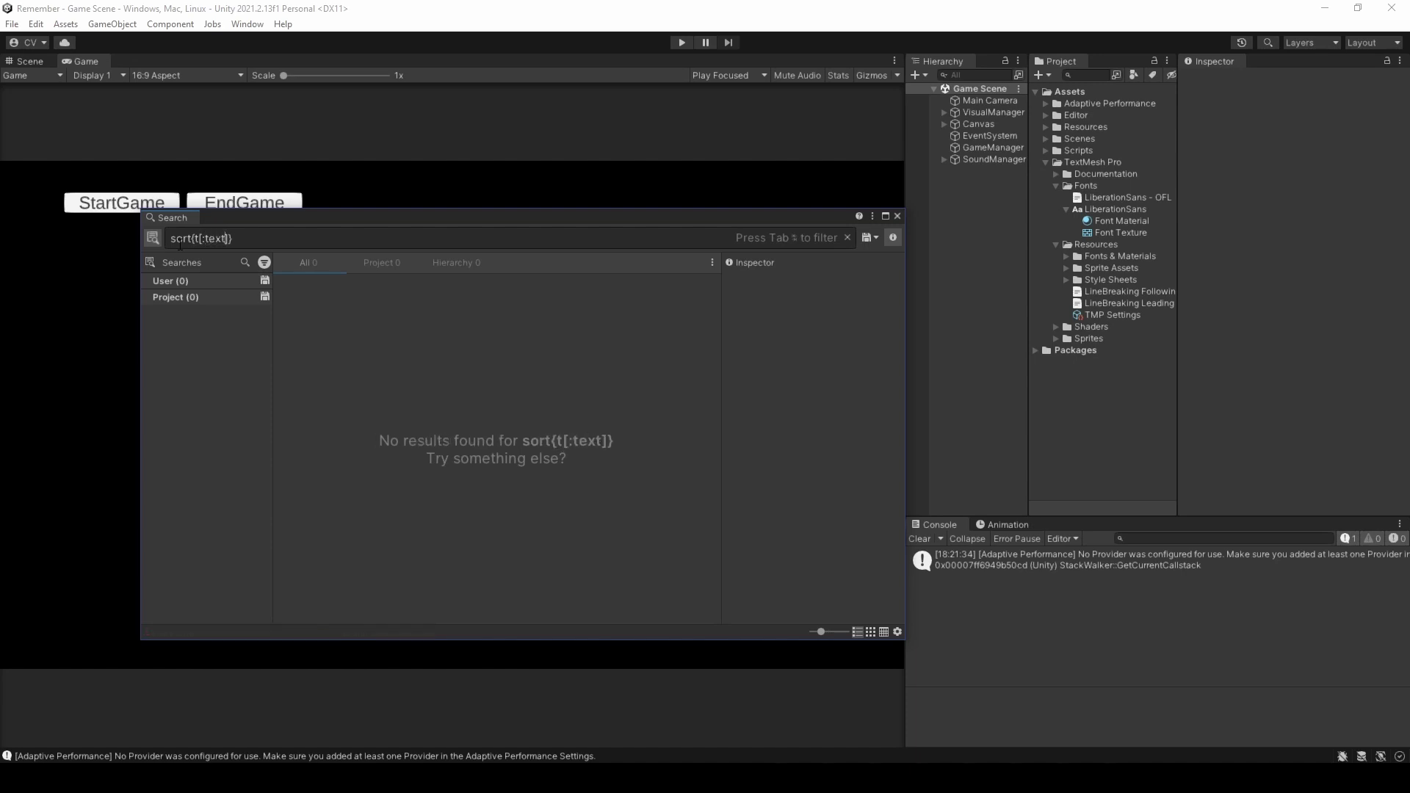
text(re)
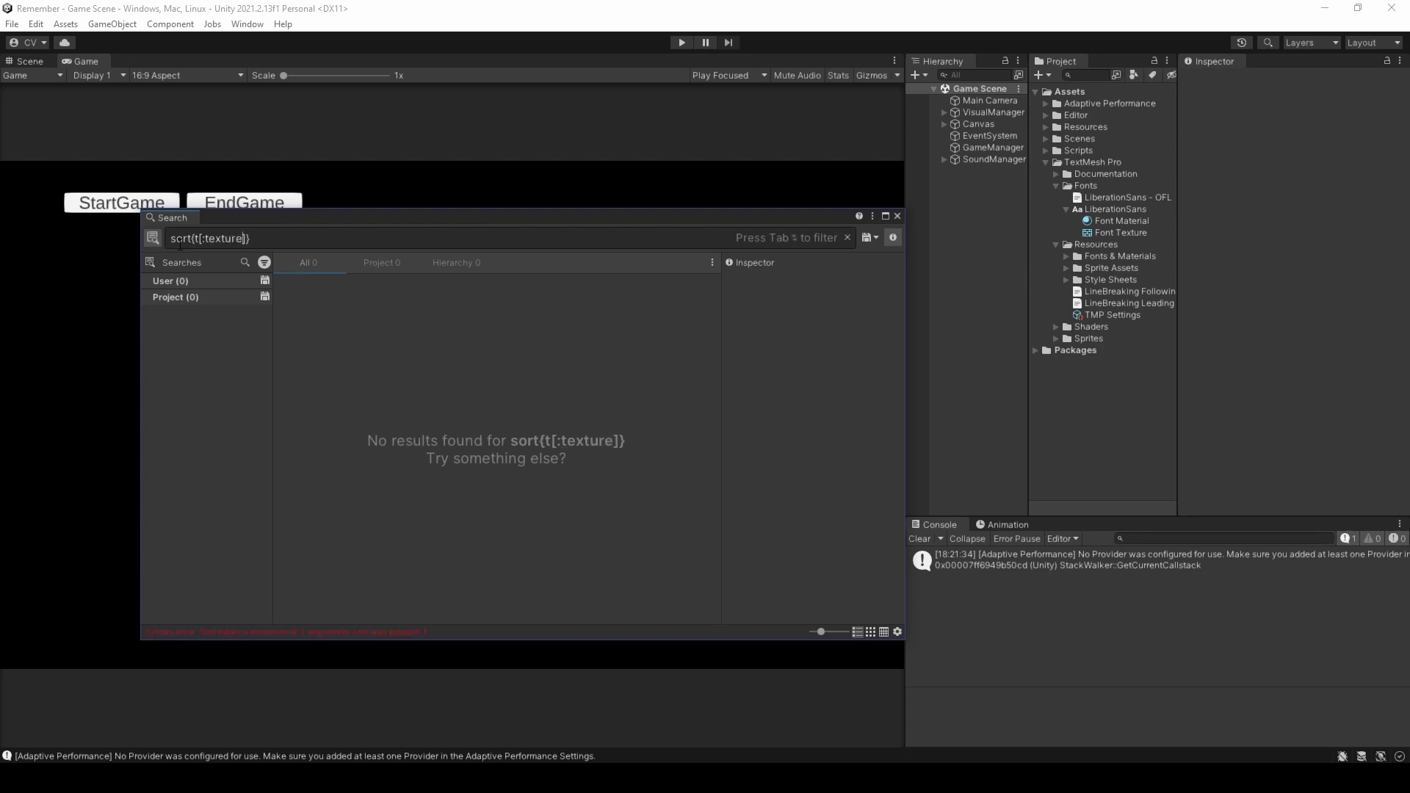
text(2D)
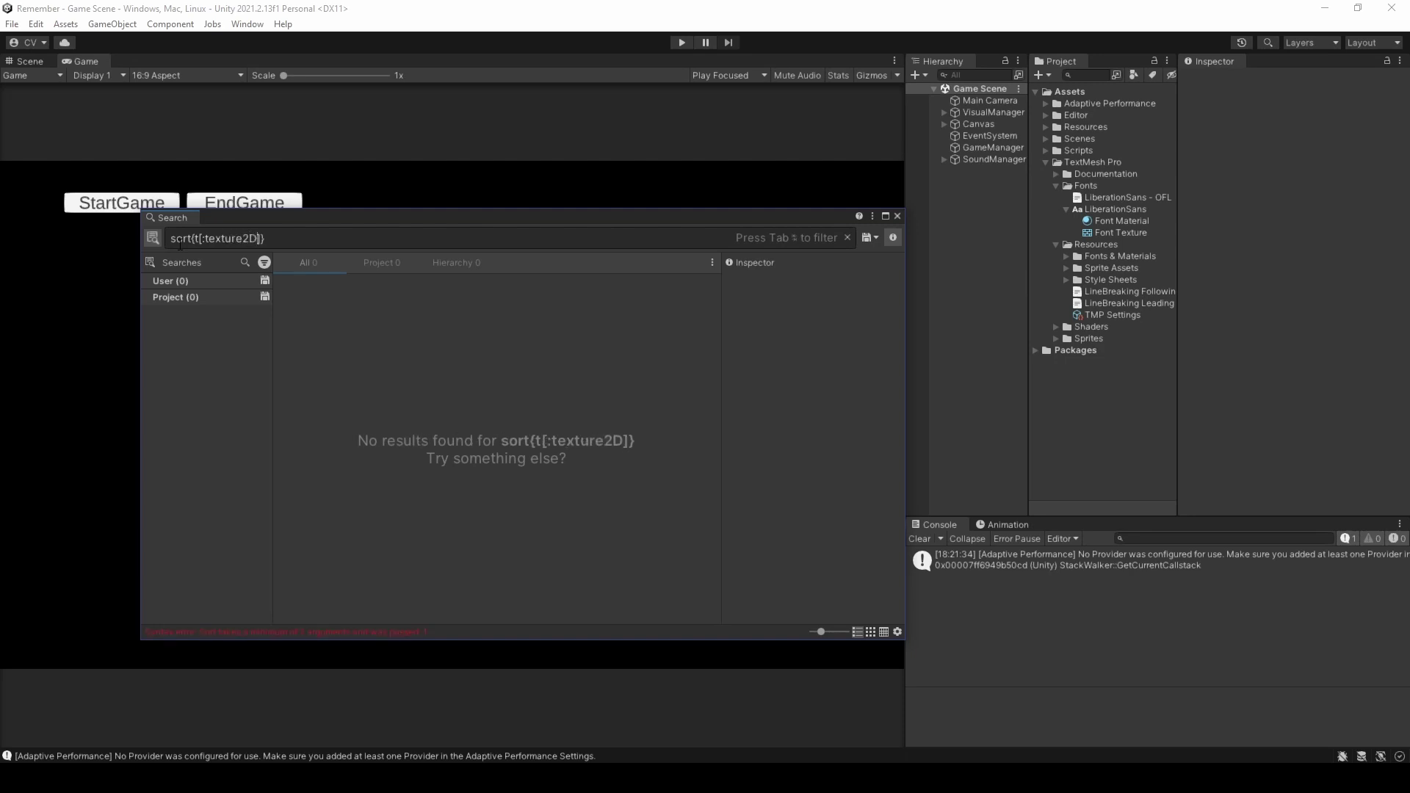
text(, shader, a)
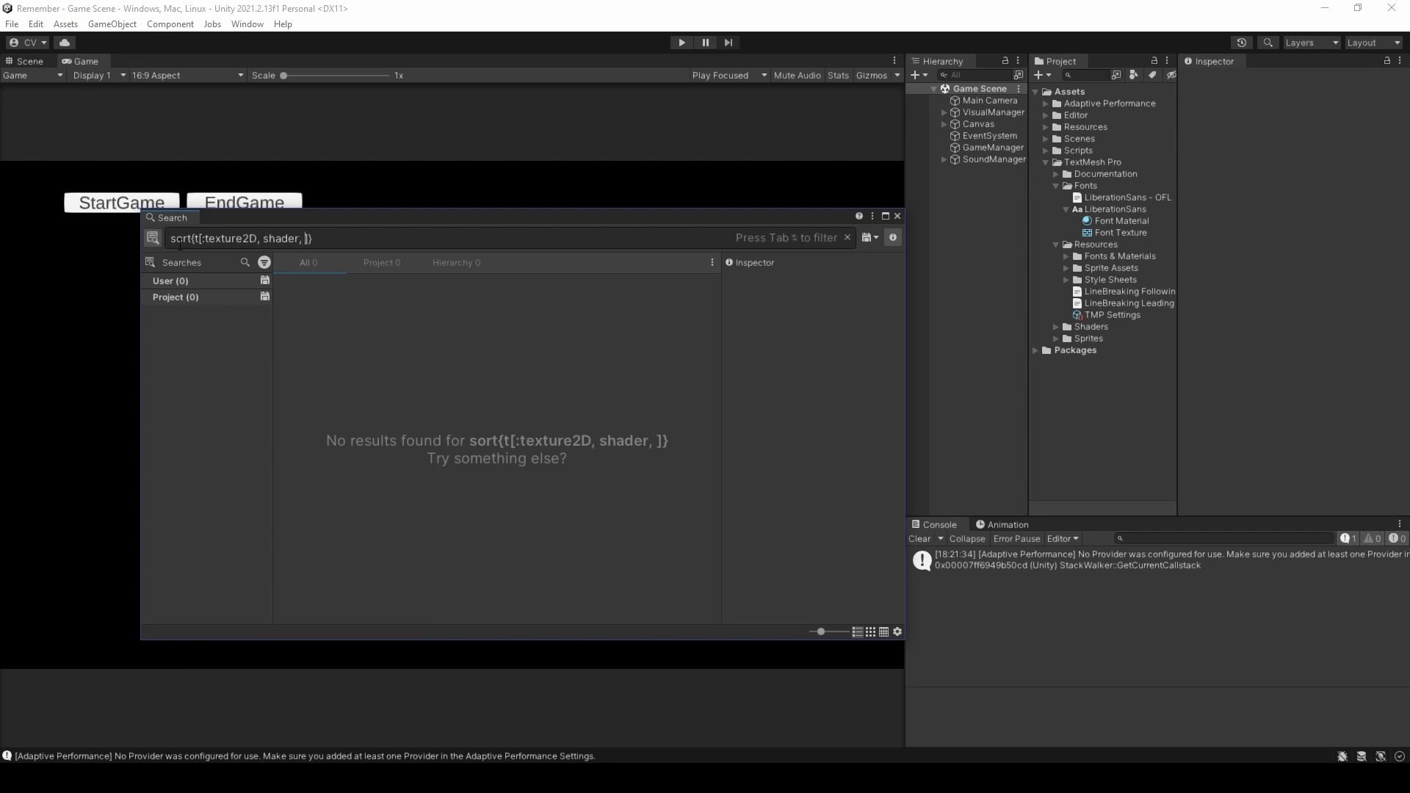
text(udioCli)
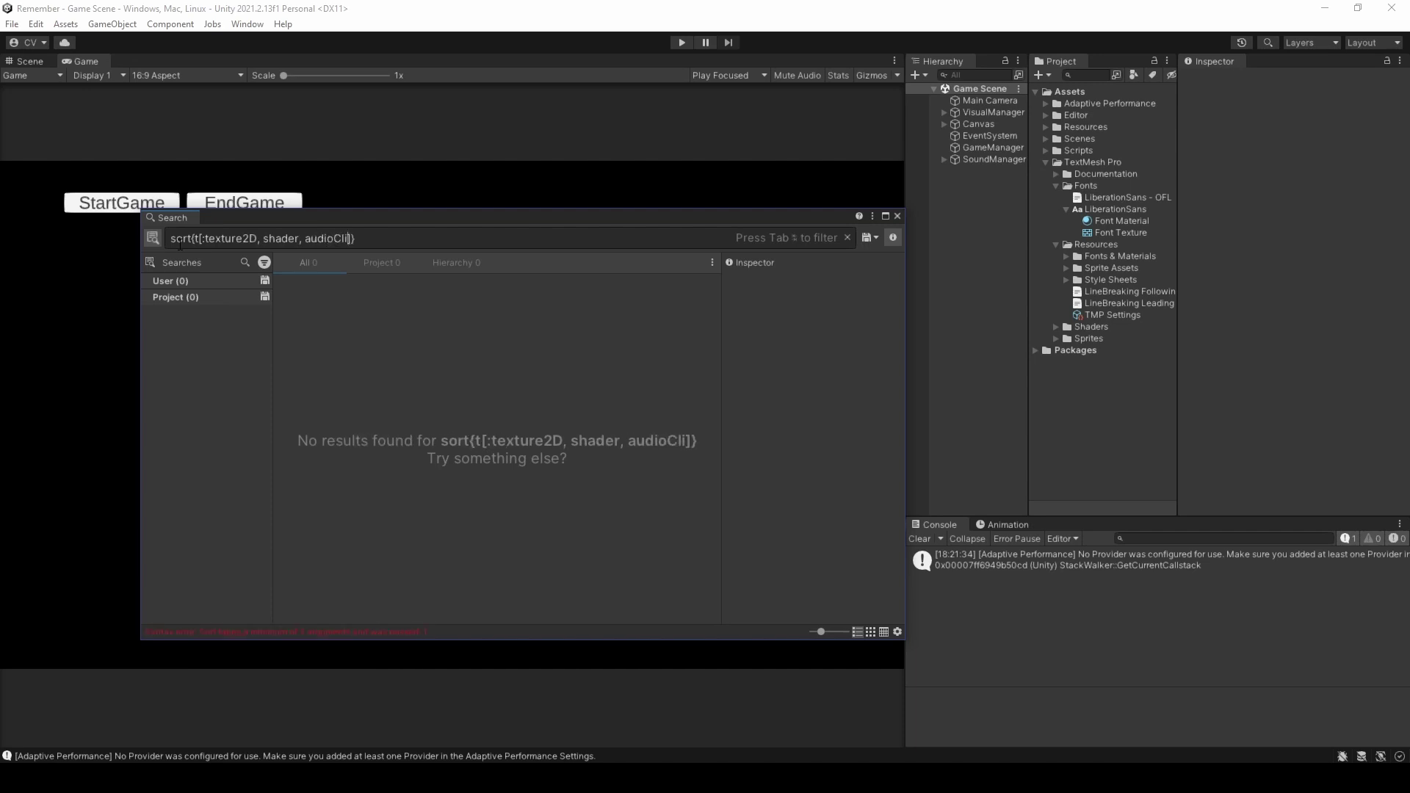
text(p)
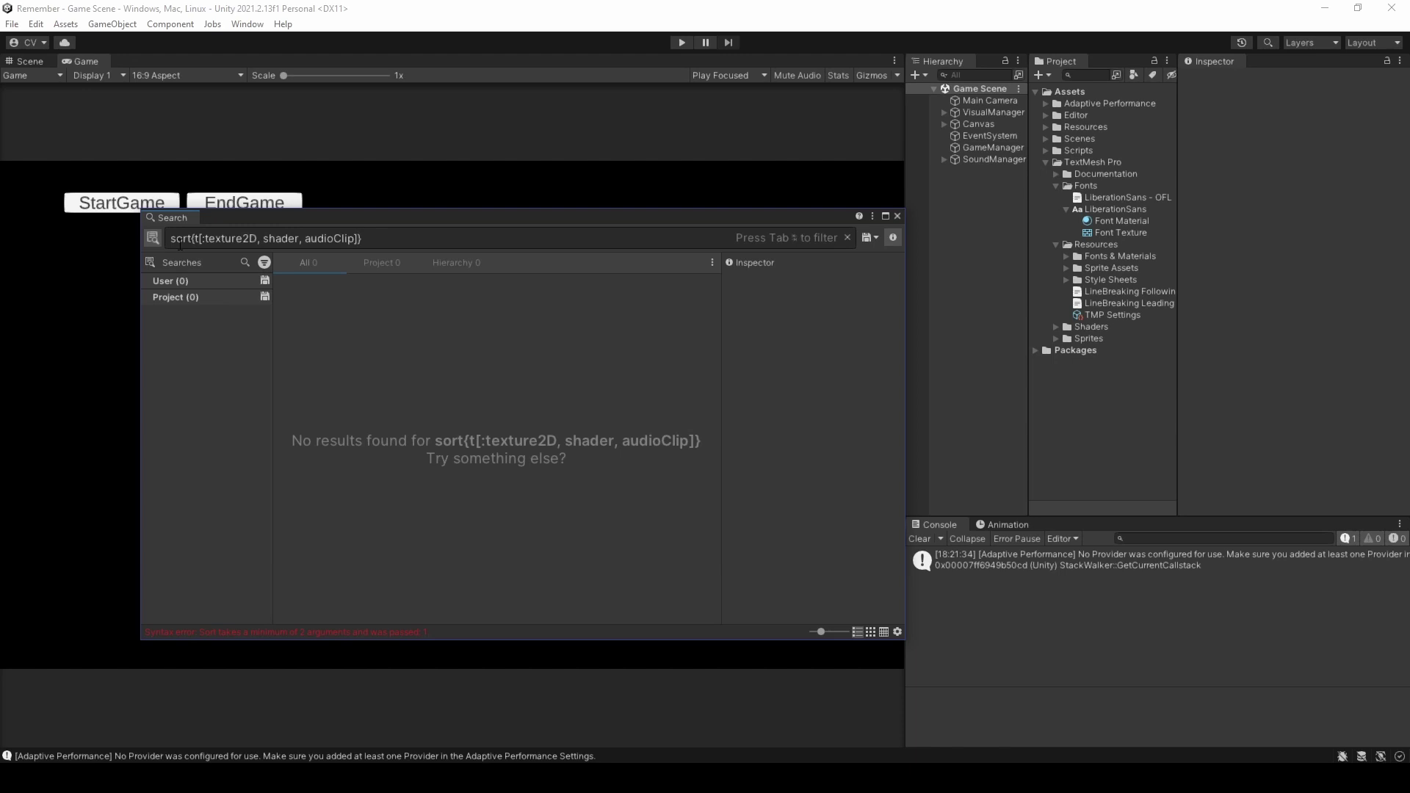
text(,)
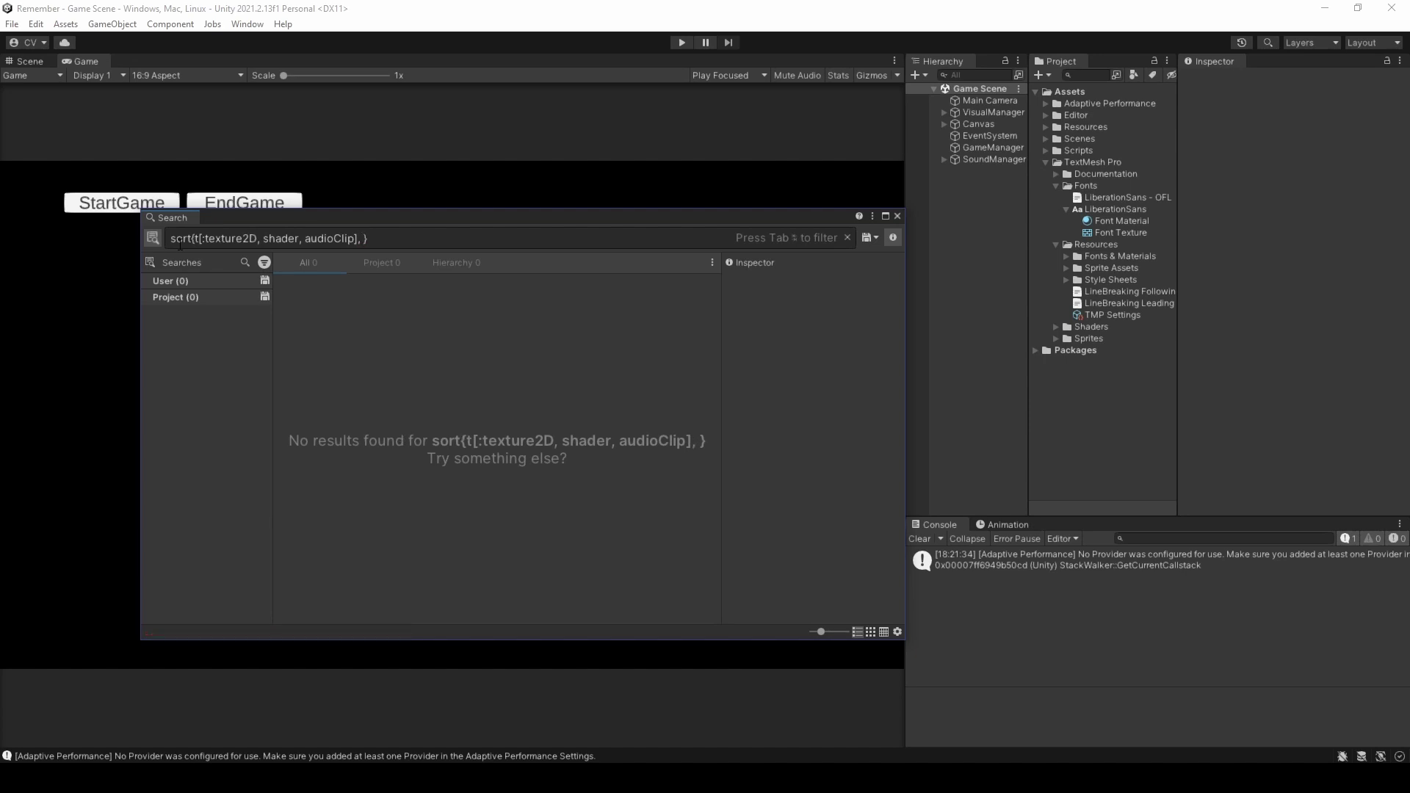
text( @)
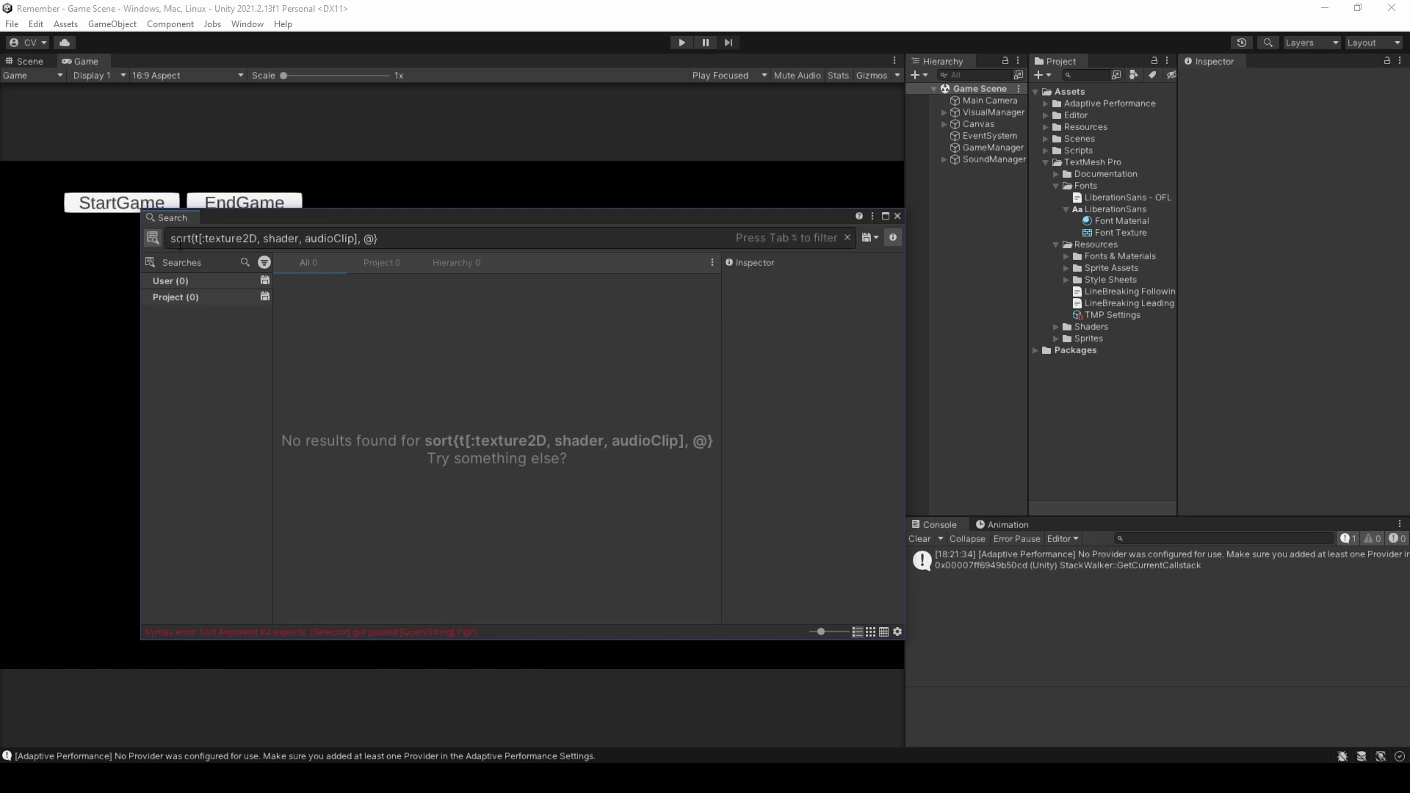
key(ctrl+z)
text(extension)
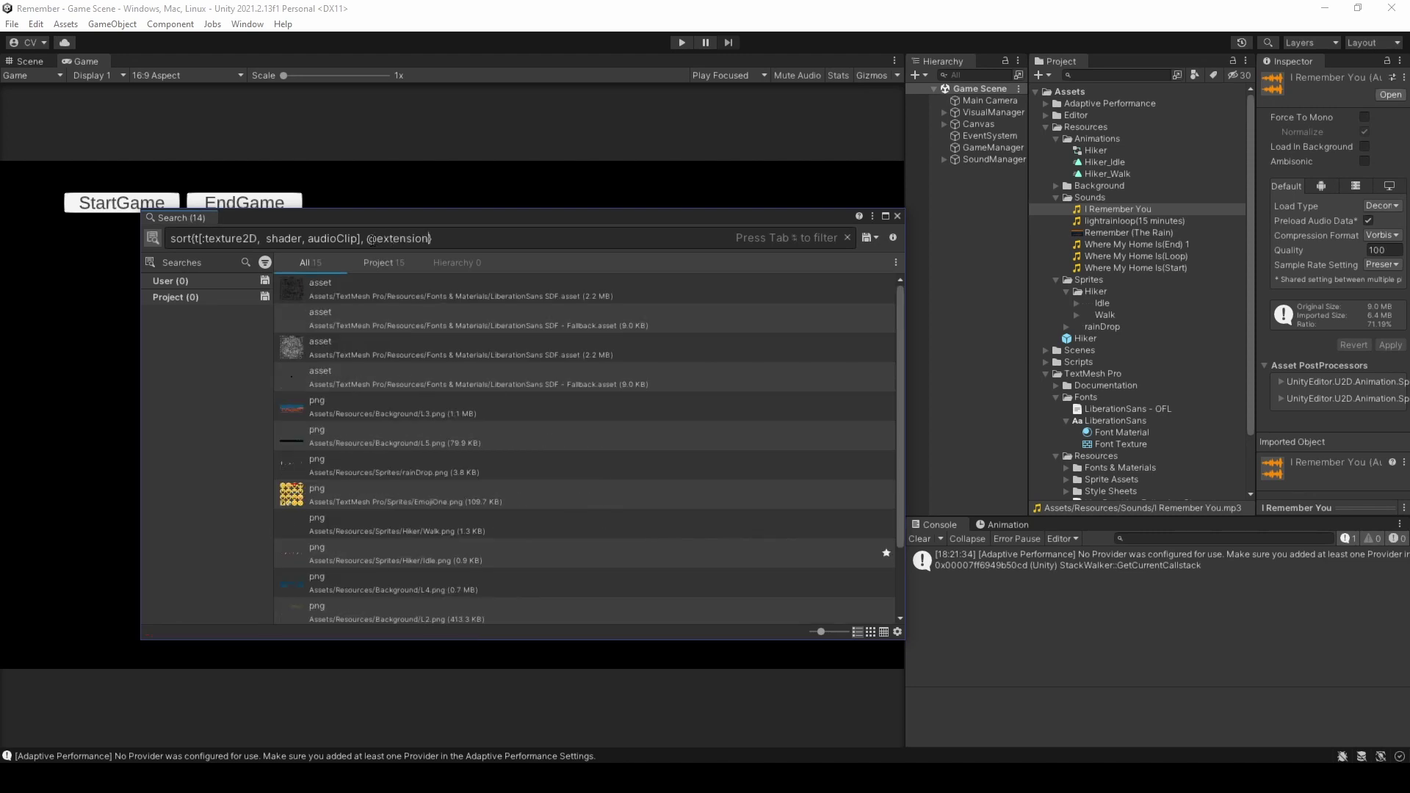
- Move the colon so the type filter reads t:[texture2D, shader, audioClip]
click(201, 239)
key(BackSpace)
text(:)
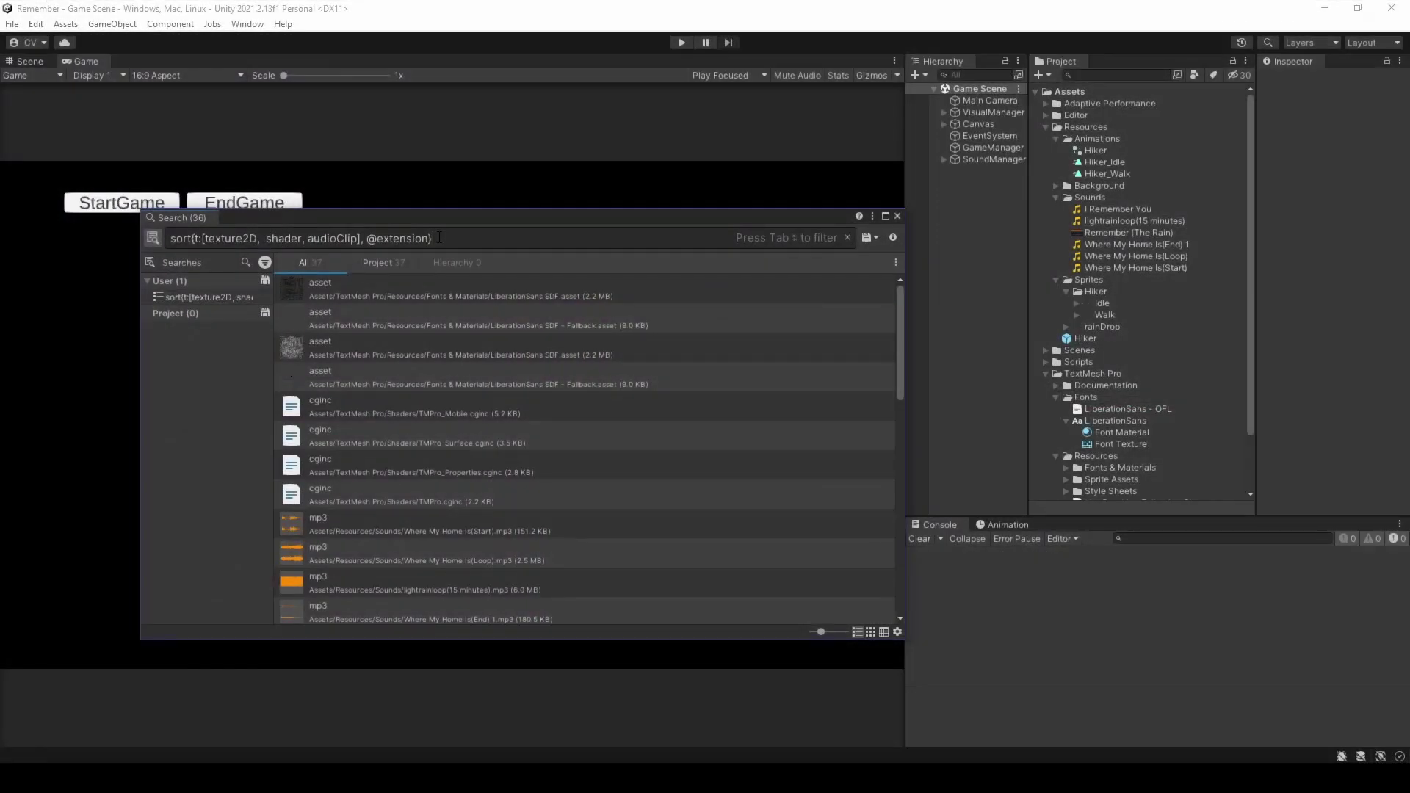
- Scroll the extension-sorted results down past the mp3 and png entries
scroll(421, 346, down, 6)
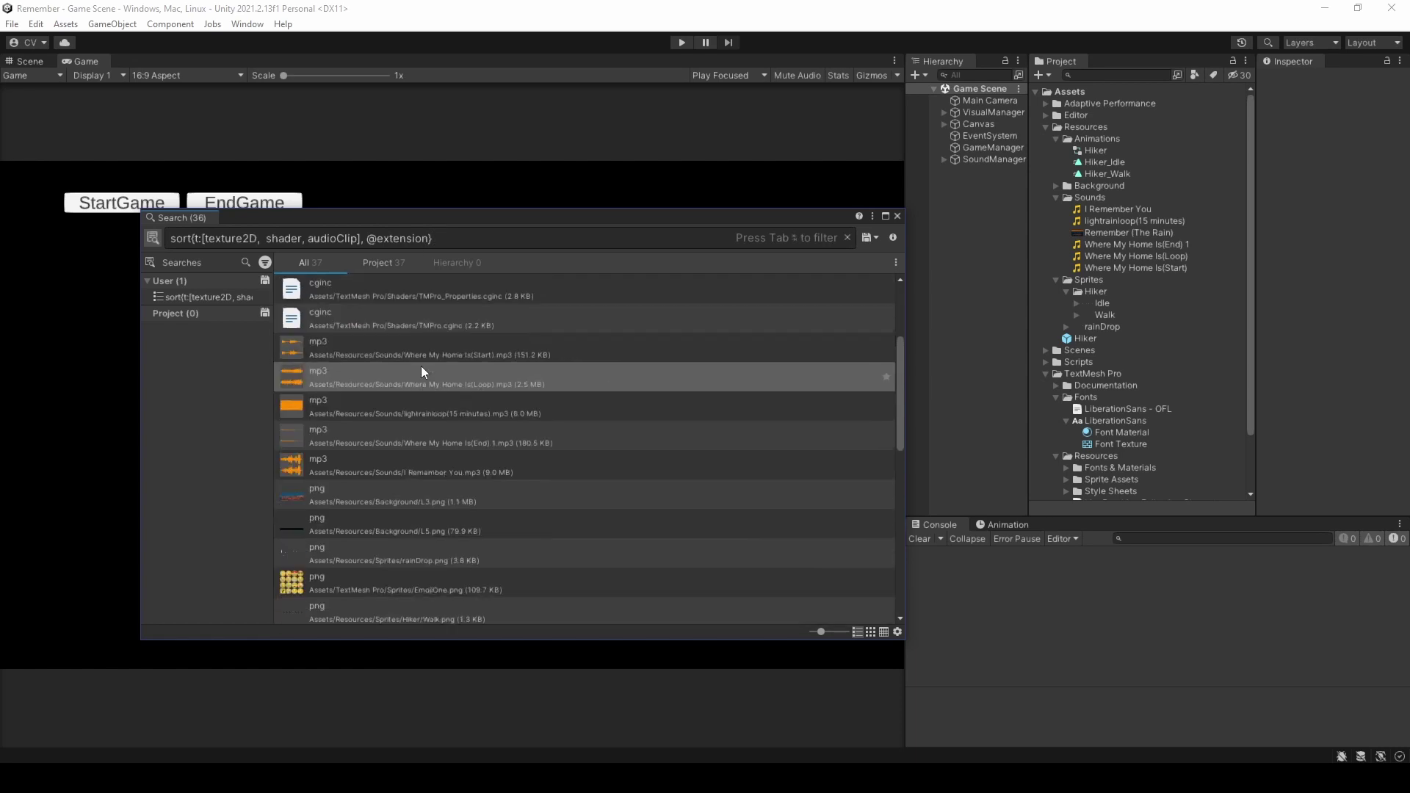
scroll(432, 406, down, 4)
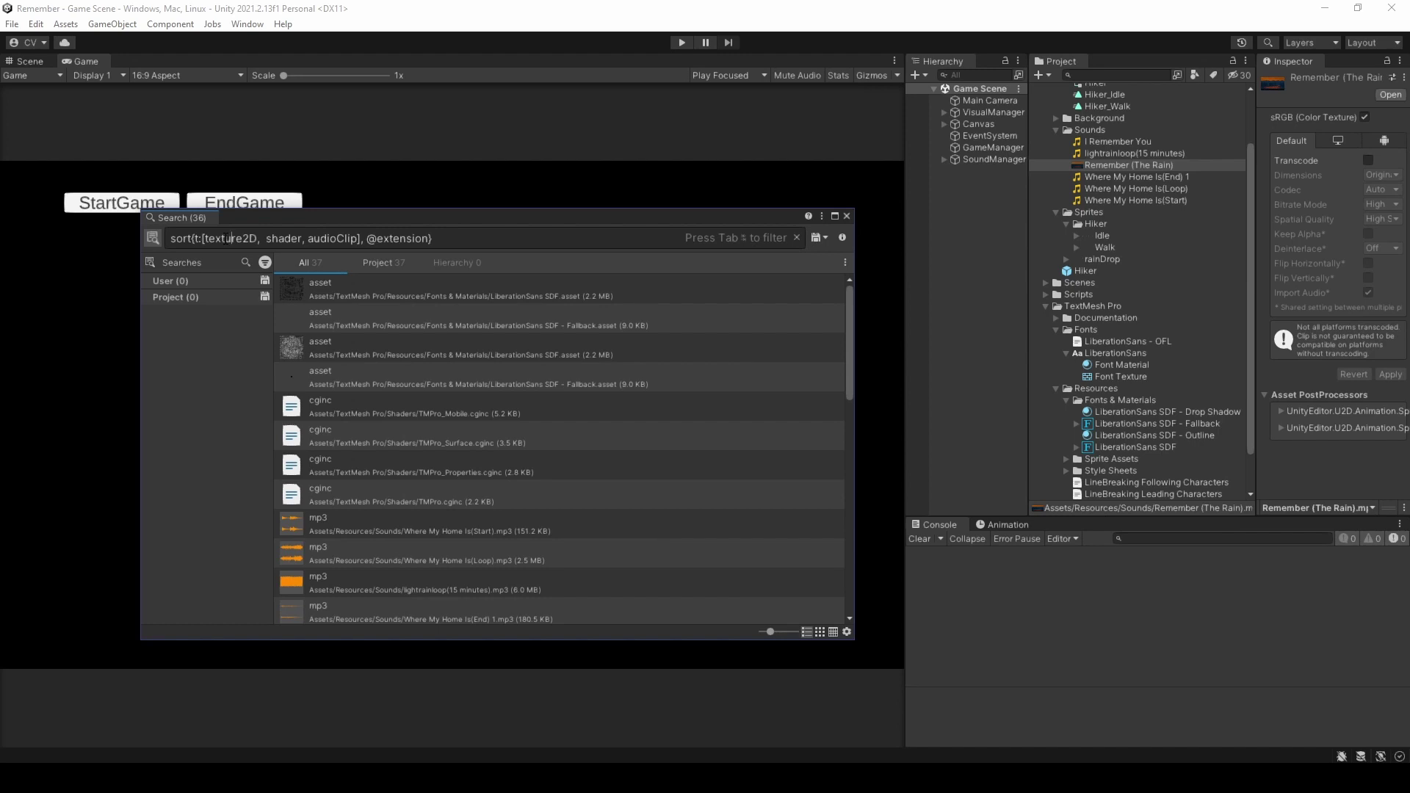
text(count)
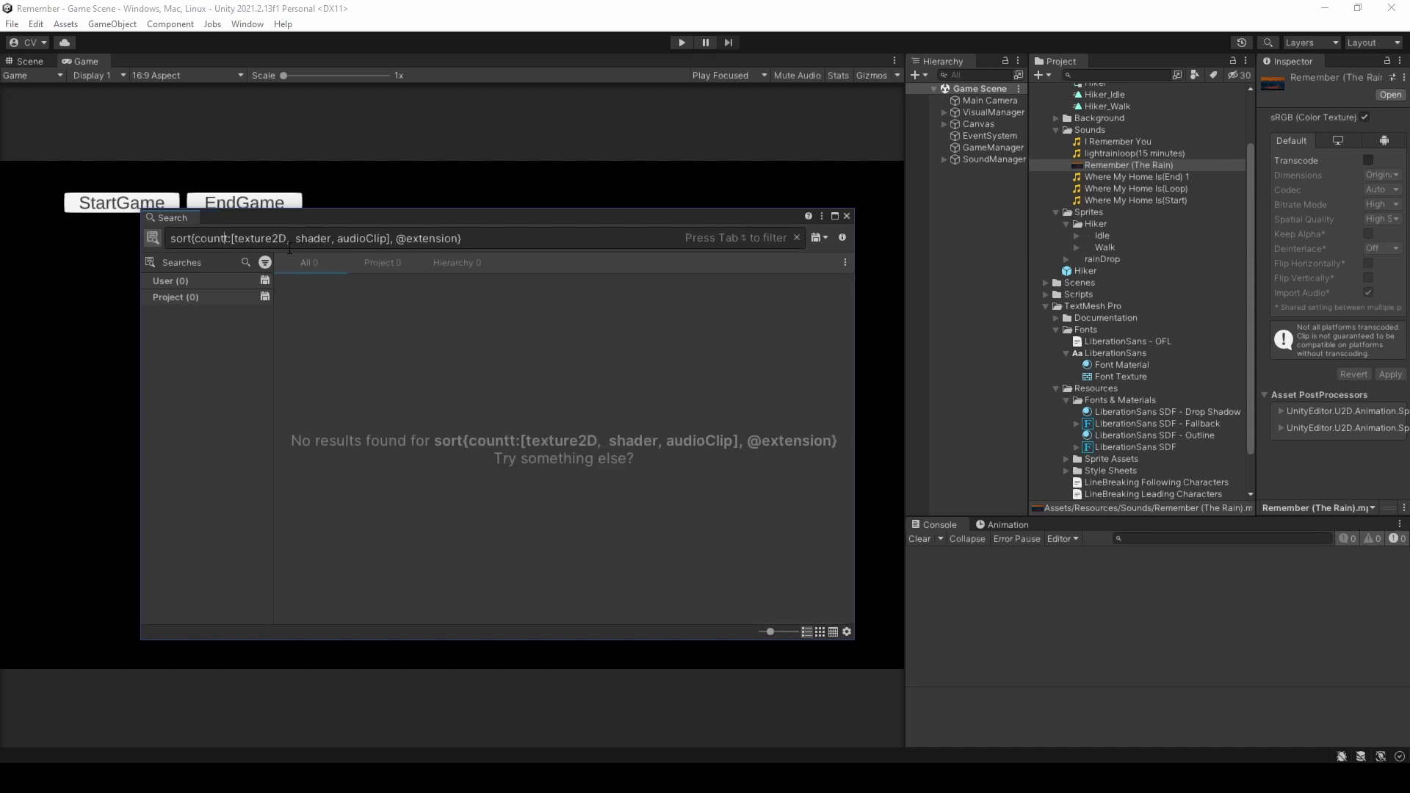
text({)
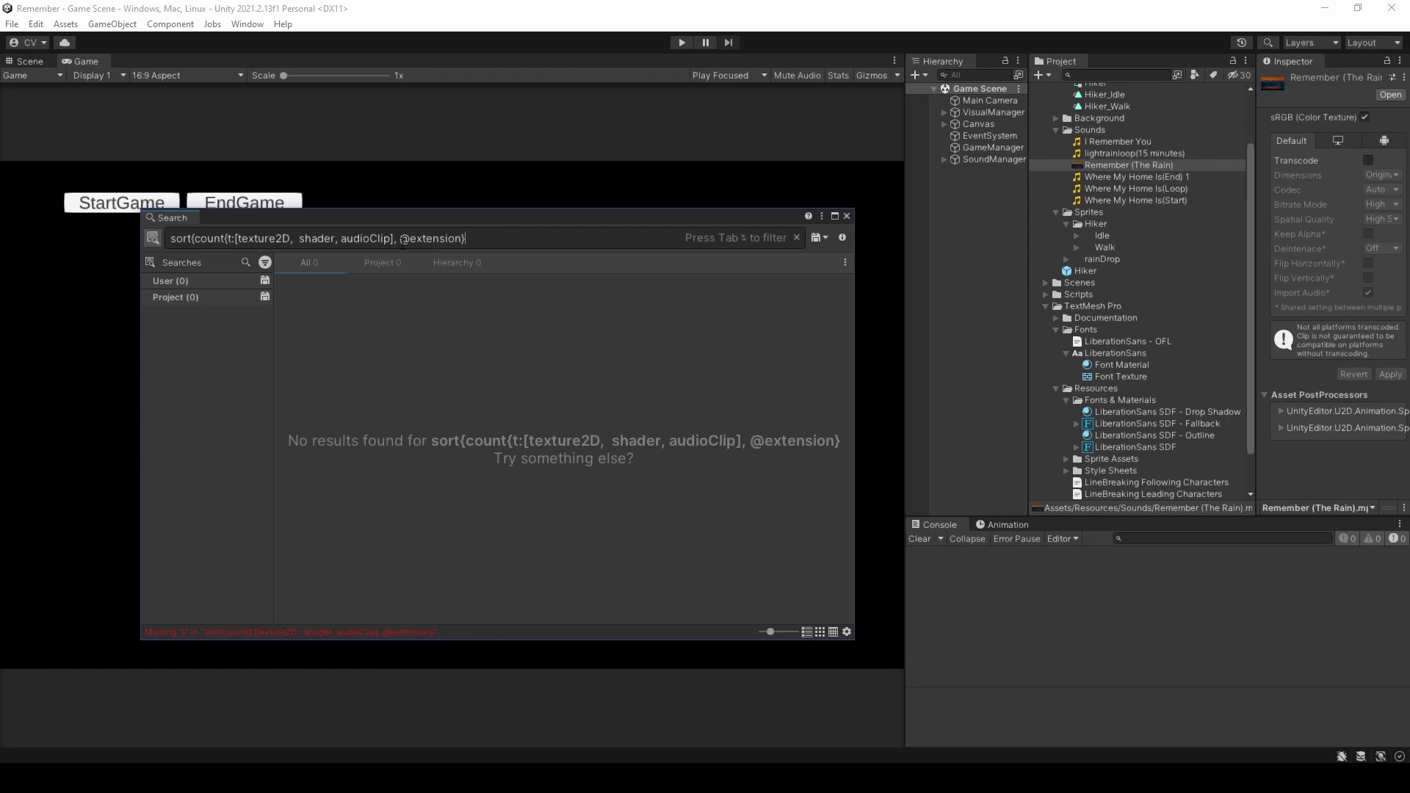
text(})
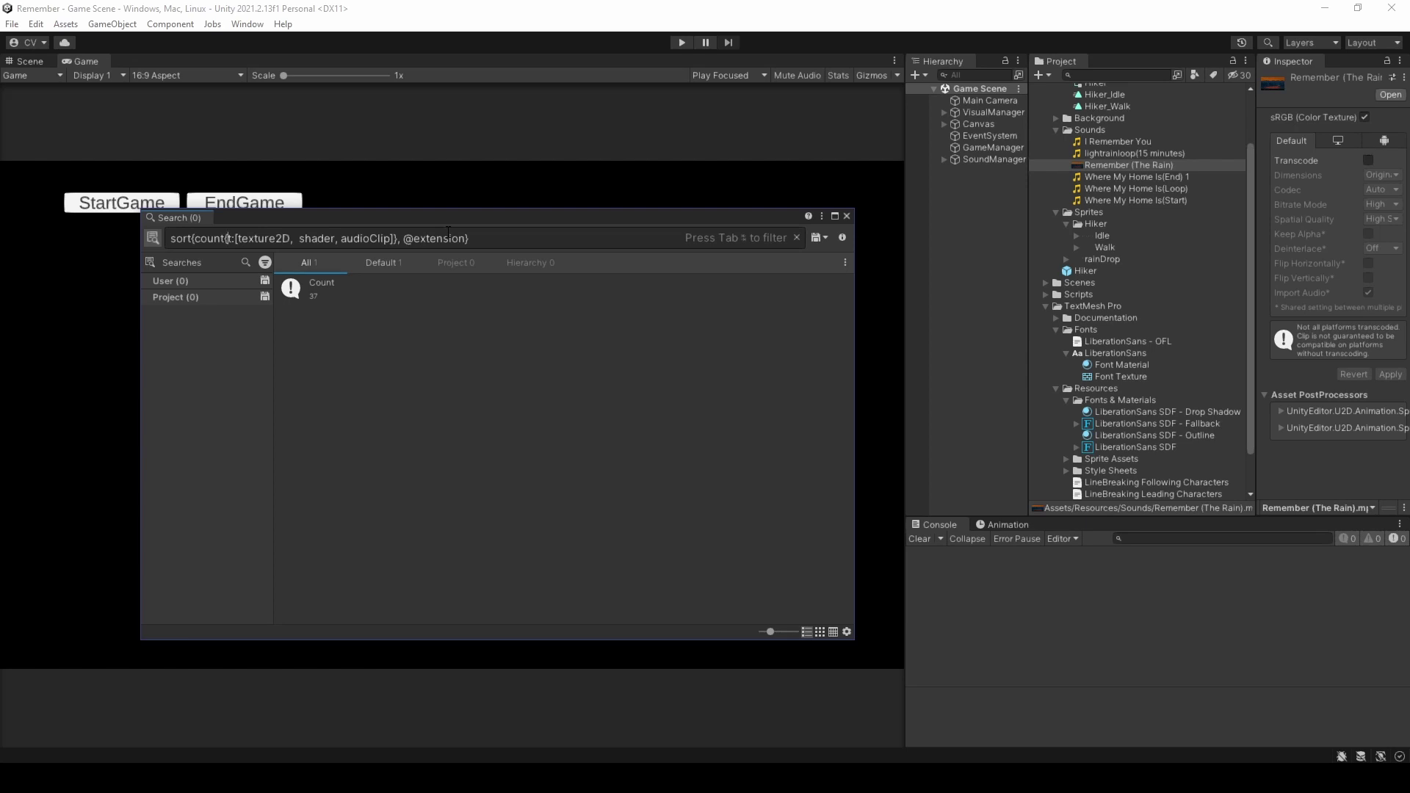
text(...)
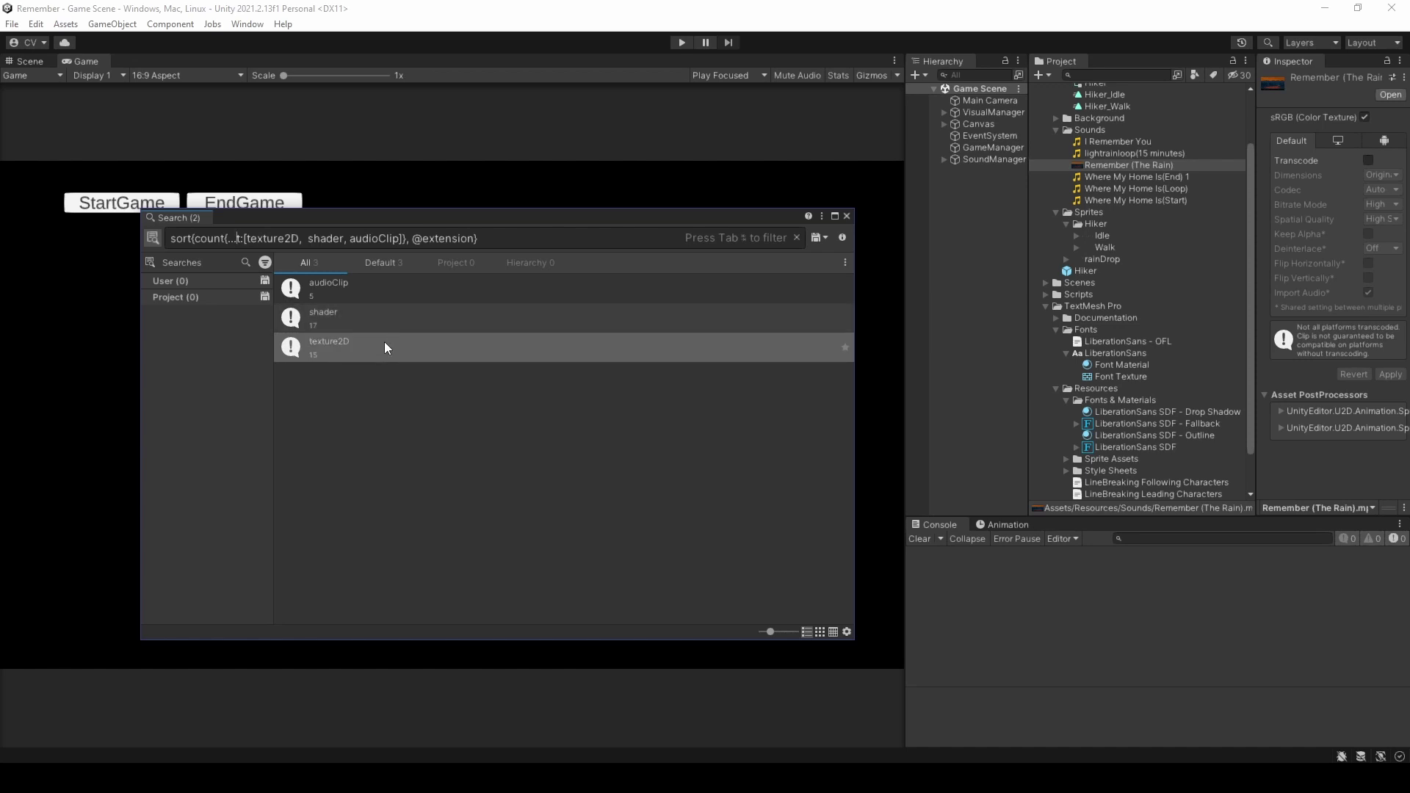
click(334, 311)
text(groupby)
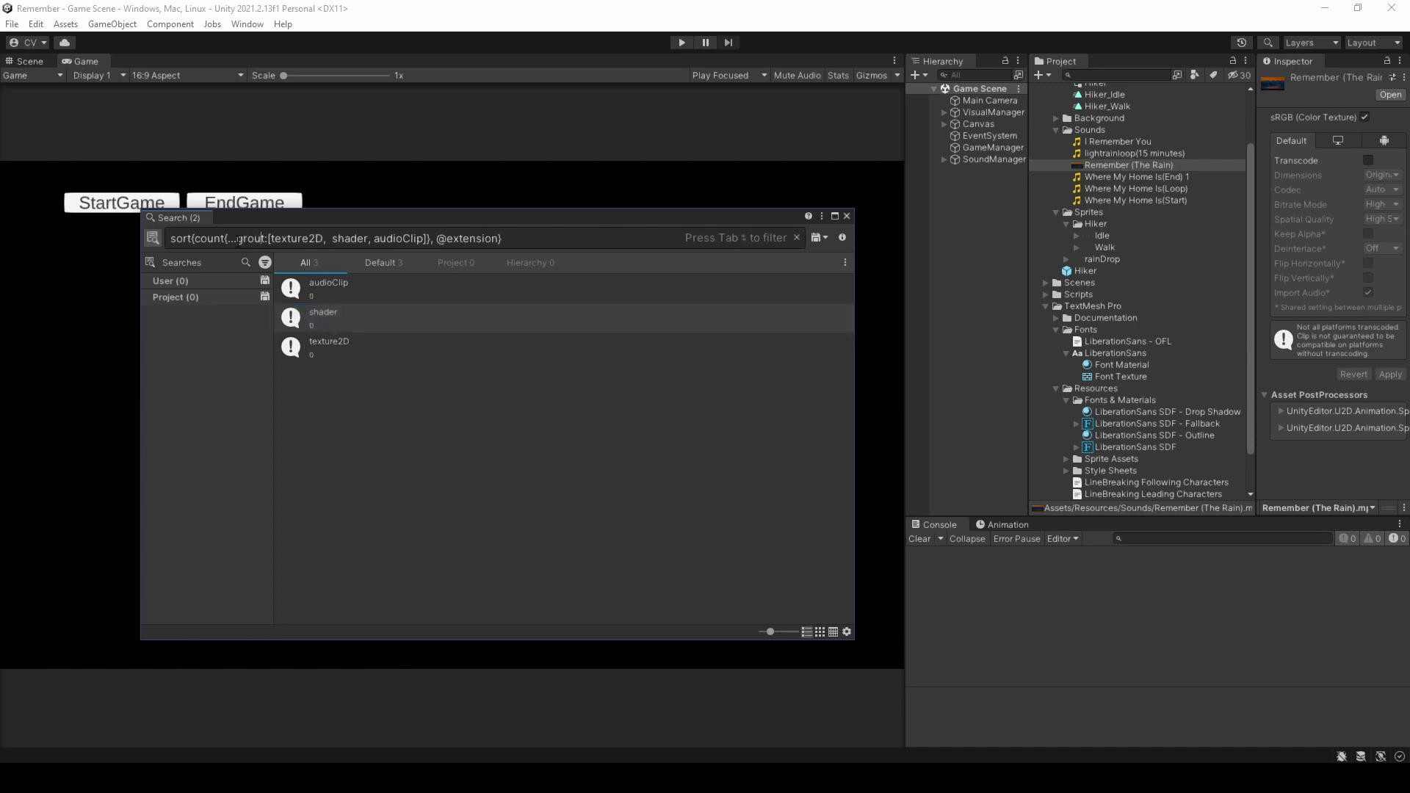
text({)
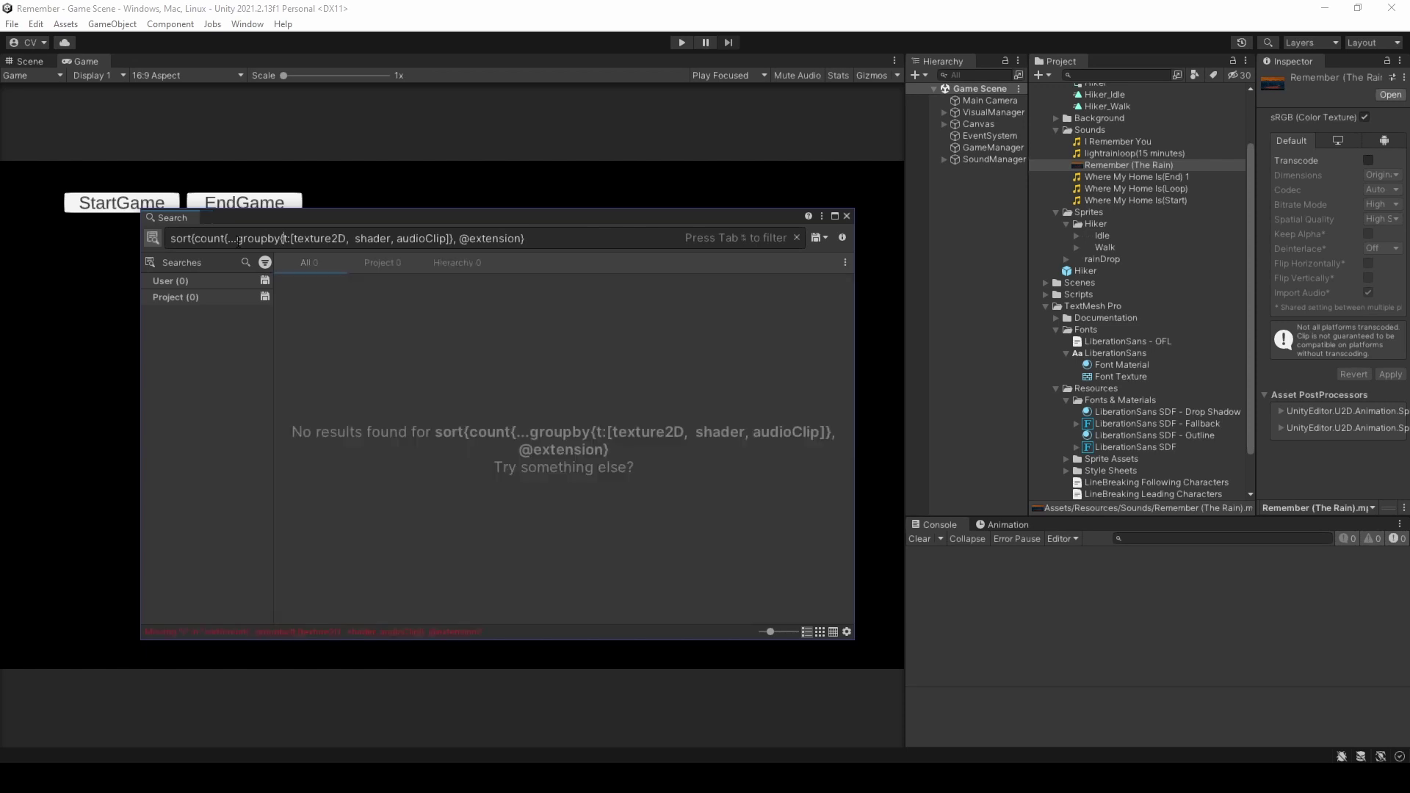
text(})
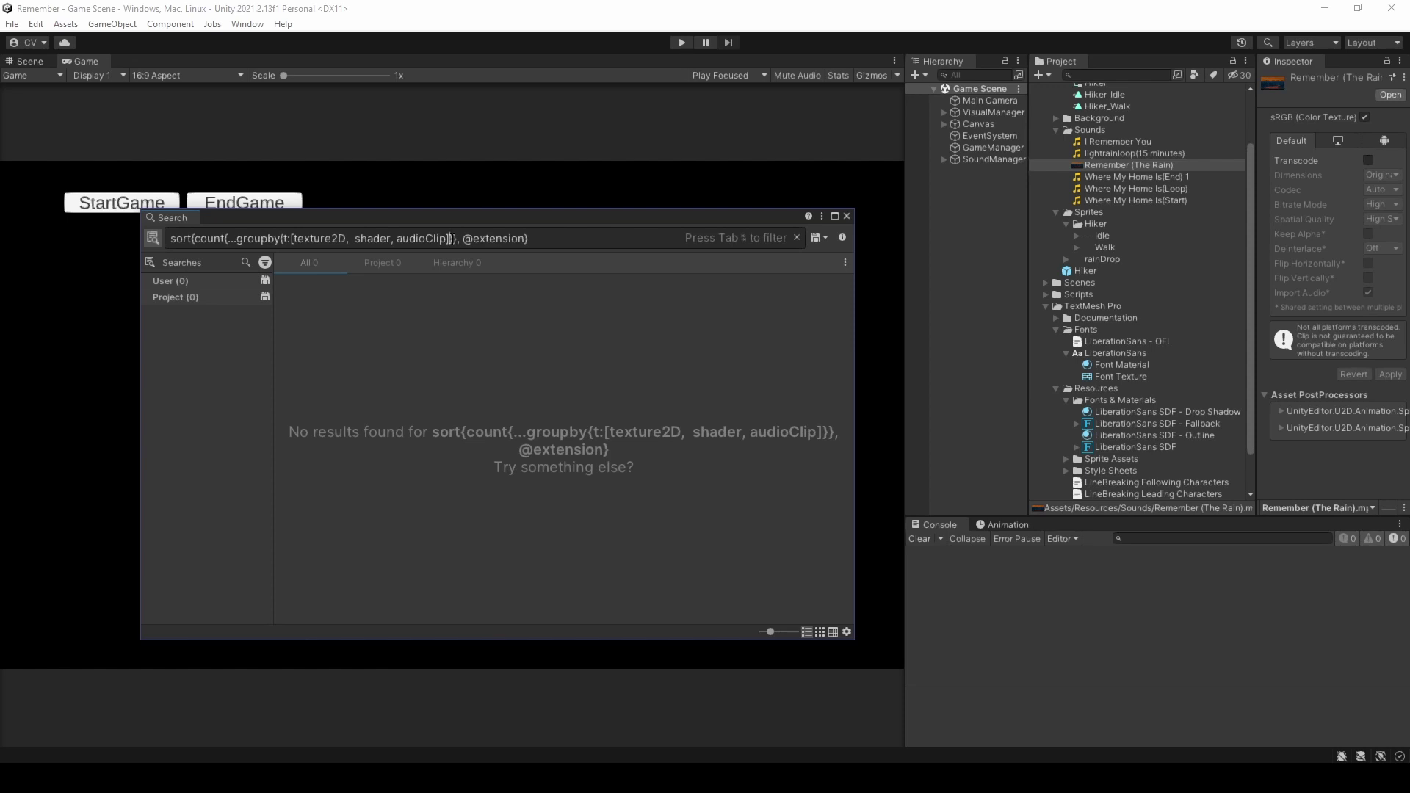
text(, @typ)
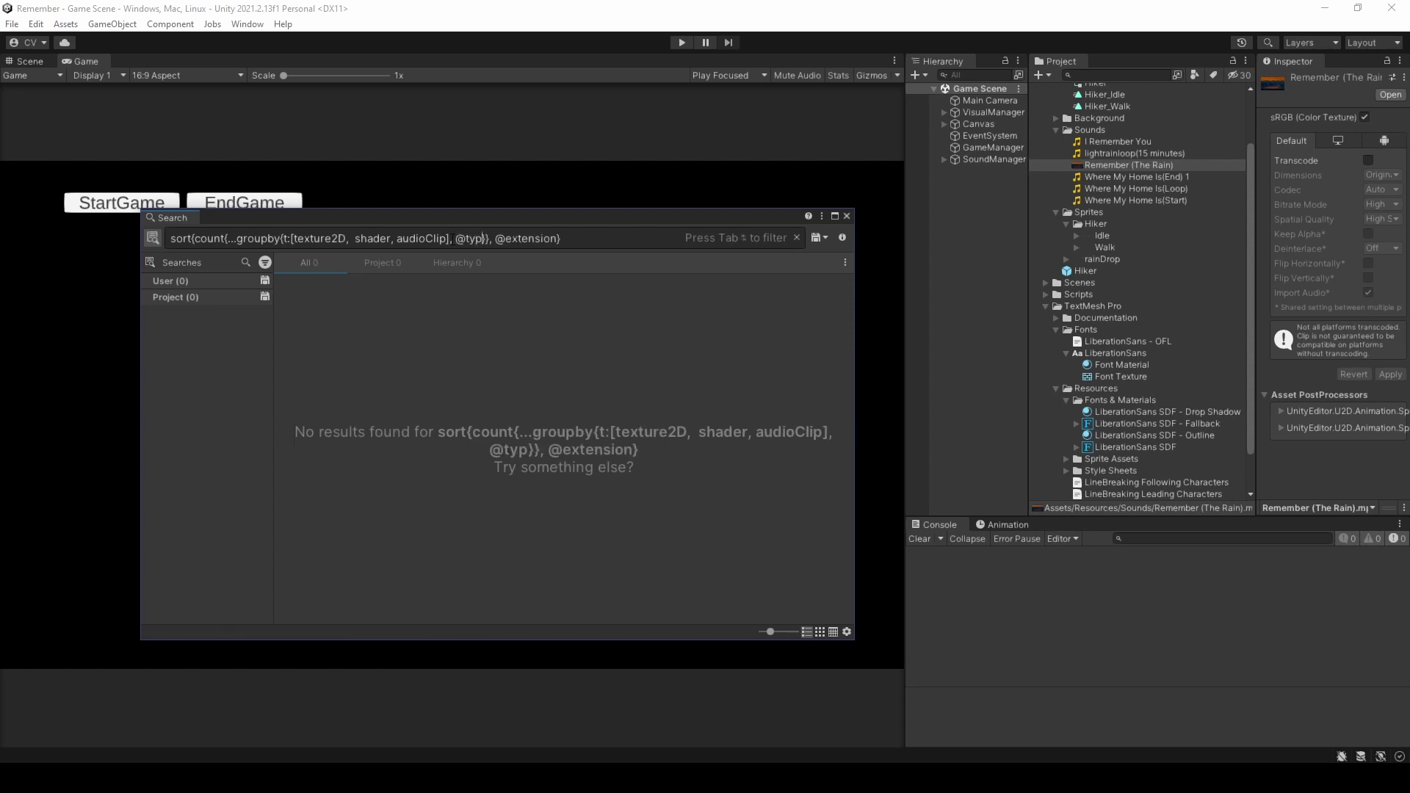
text(e)
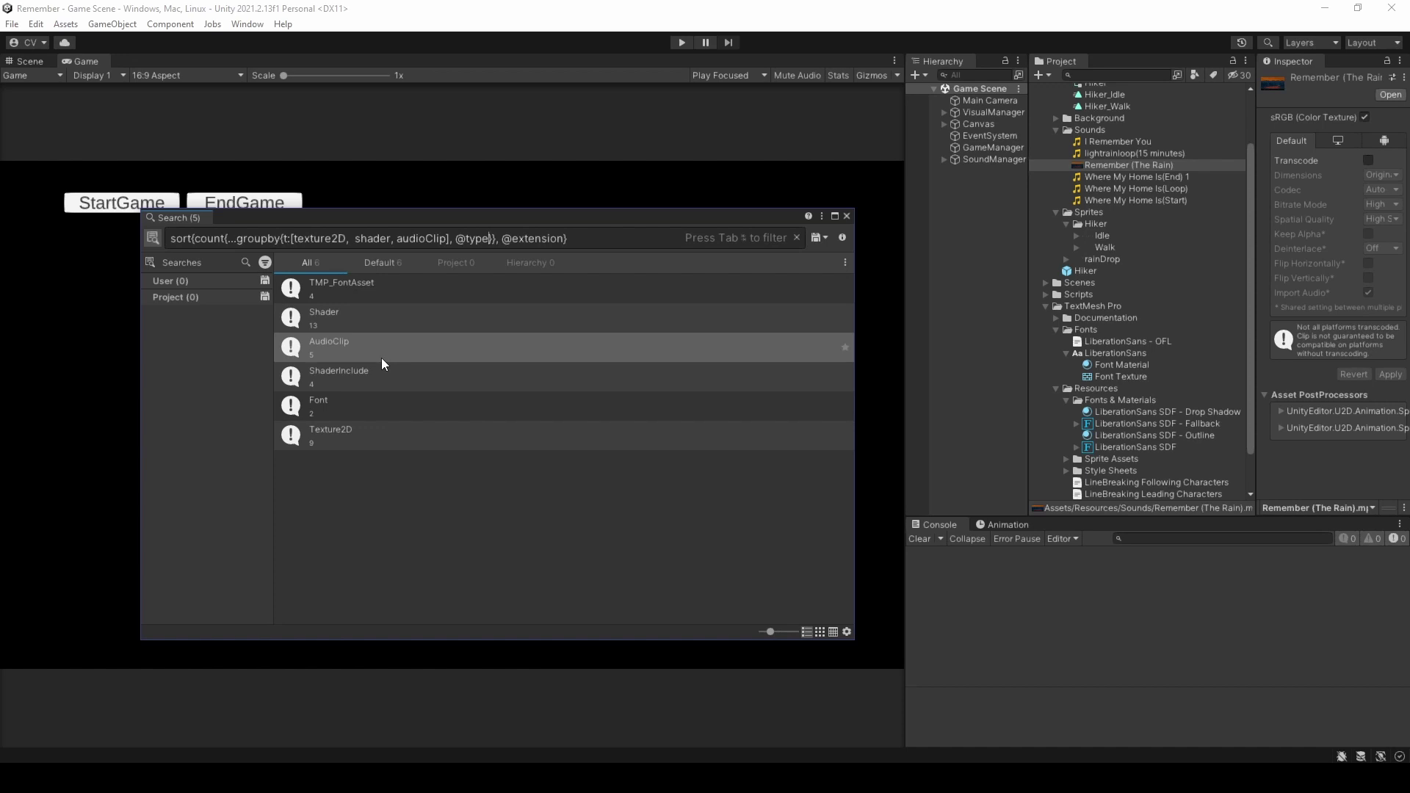
click(381, 358)
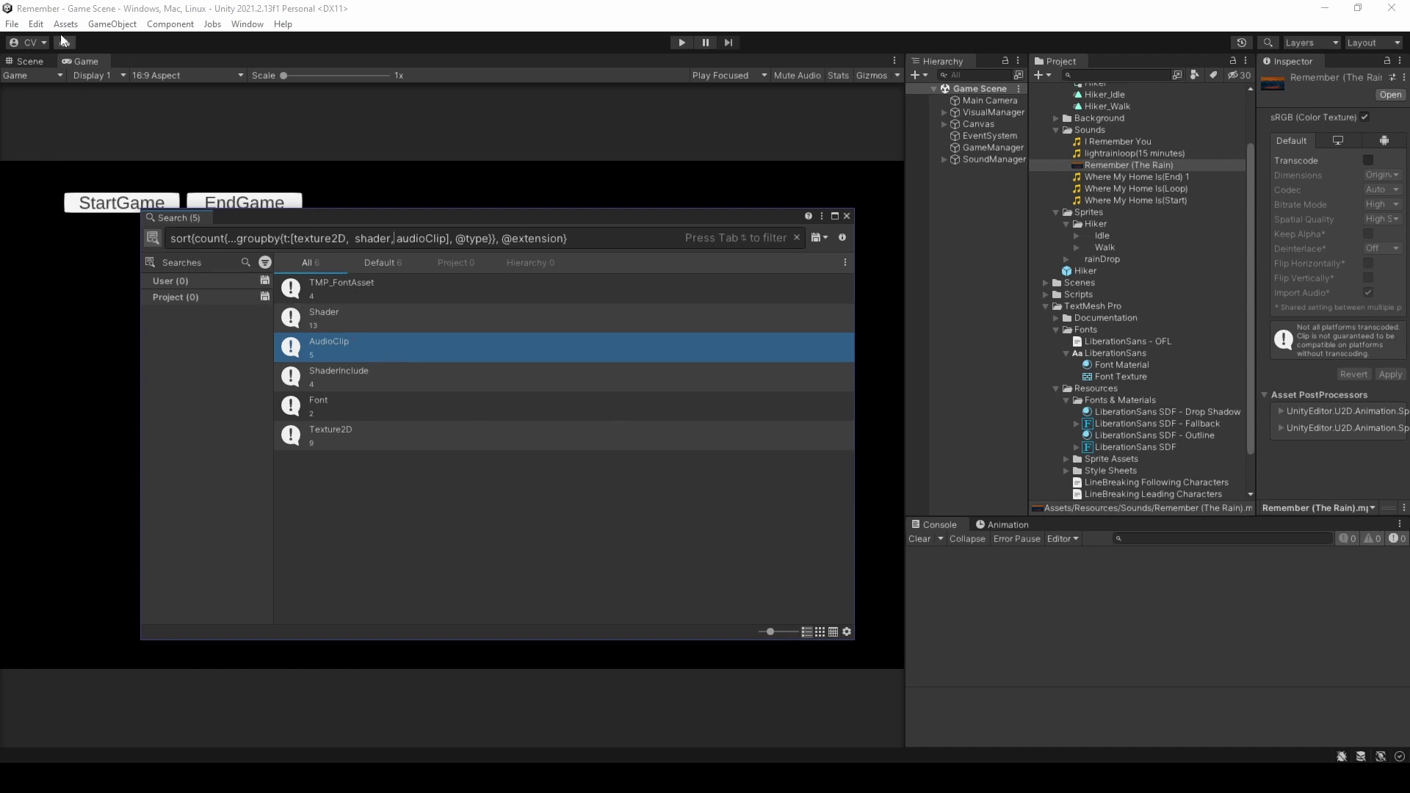
- Open the Search section of the editor Preferences
click(35, 23)
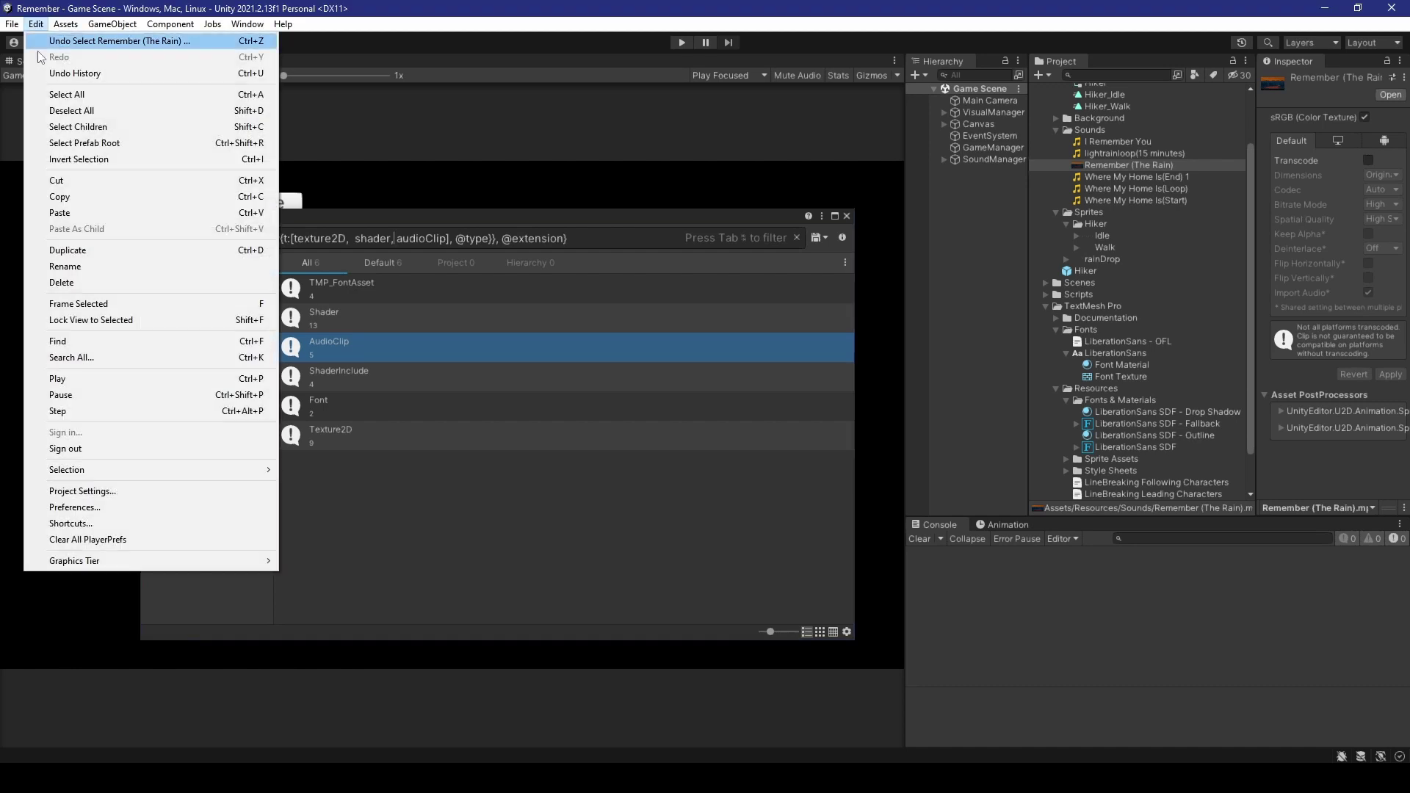
click(312, 512)
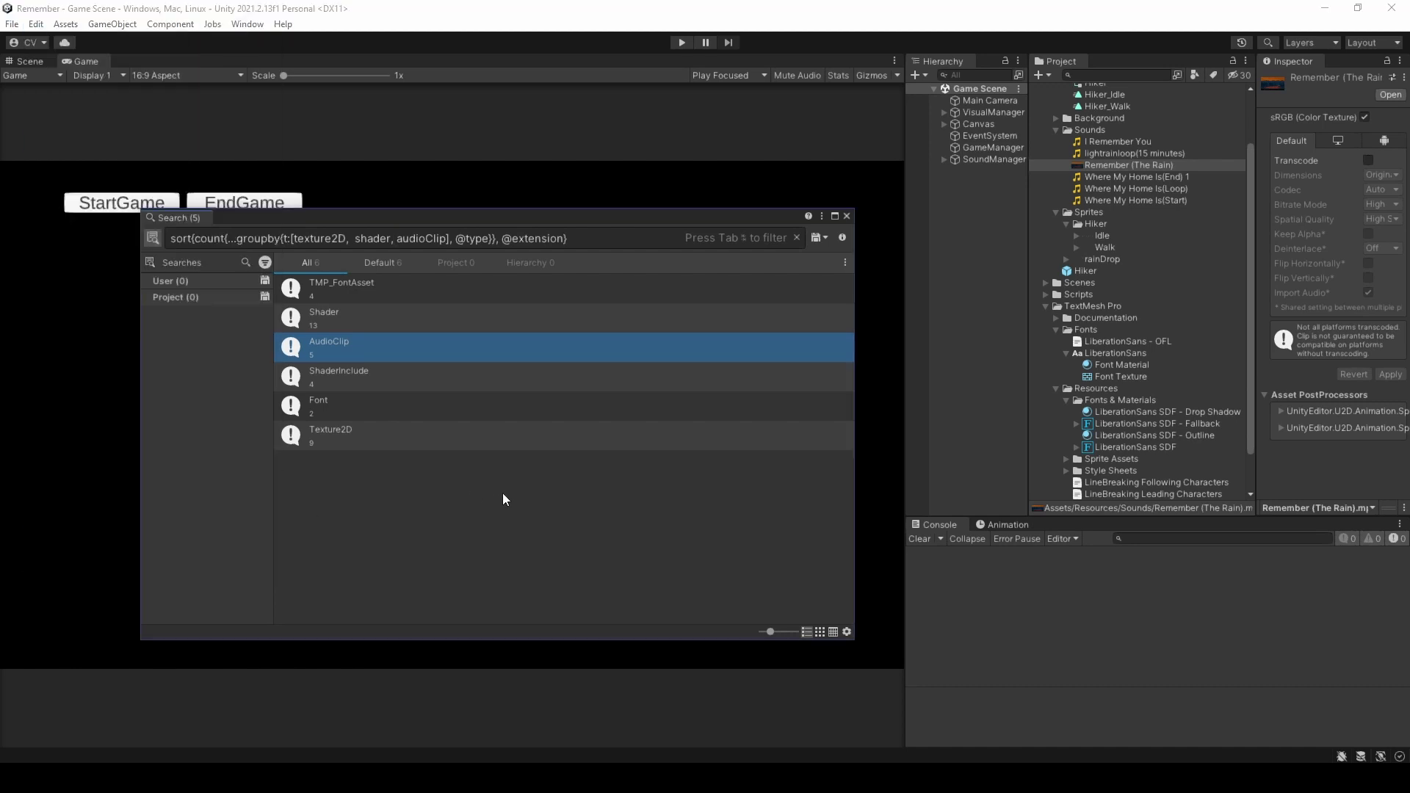
click(846, 633)
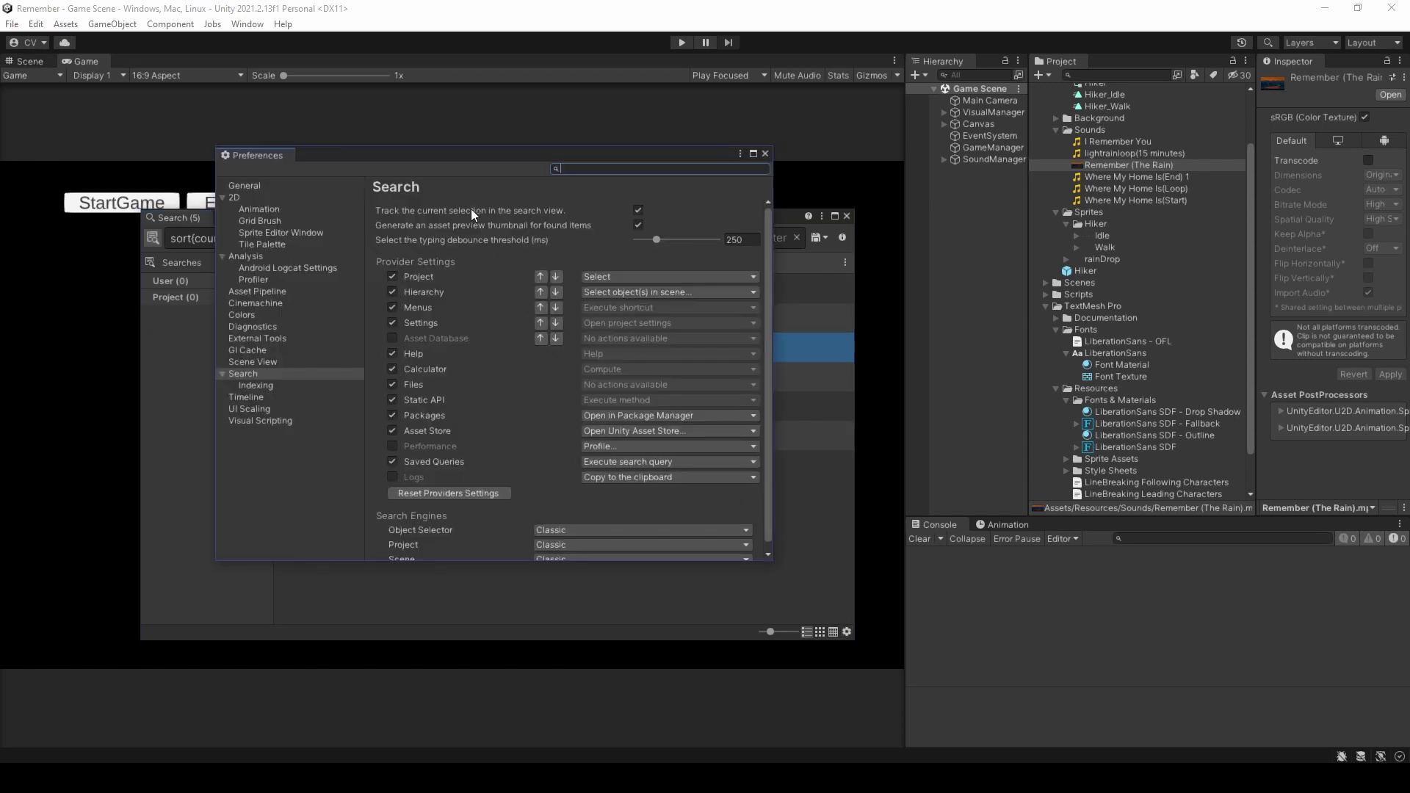
scroll(502, 244, down, 1)
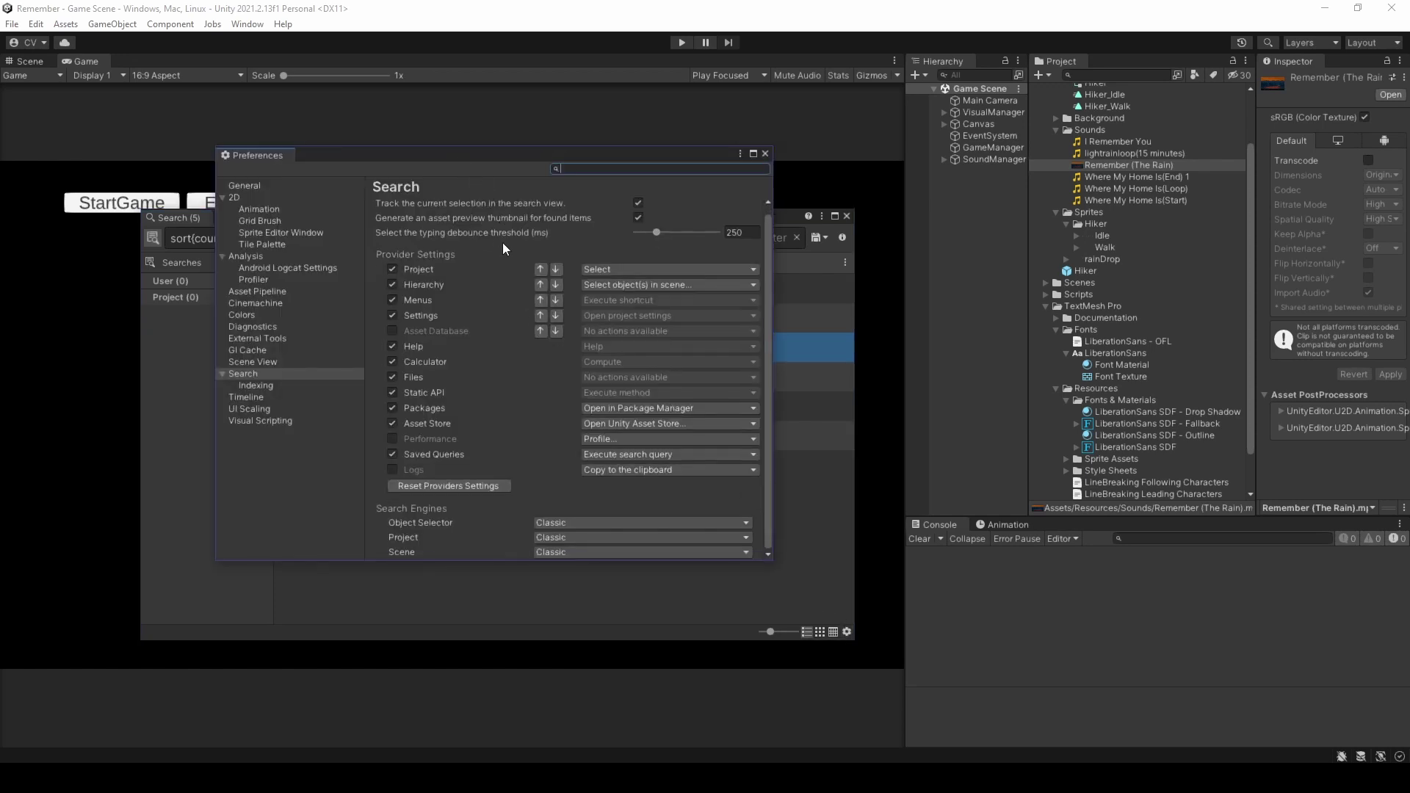
- Set the Object Selector, Project and Scene search engines to Advanced
click(624, 522)
click(578, 550)
click(579, 536)
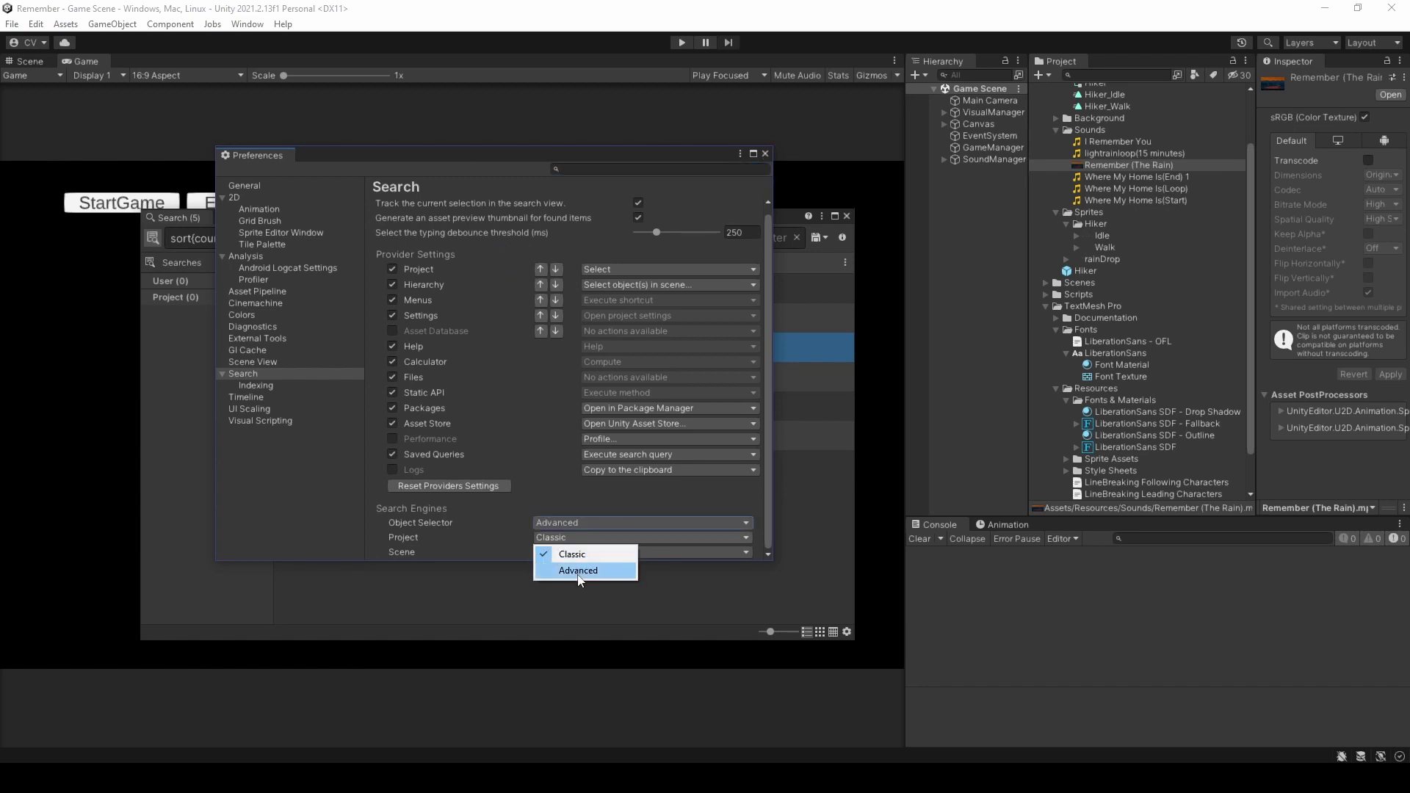
click(580, 567)
click(589, 549)
click(587, 586)
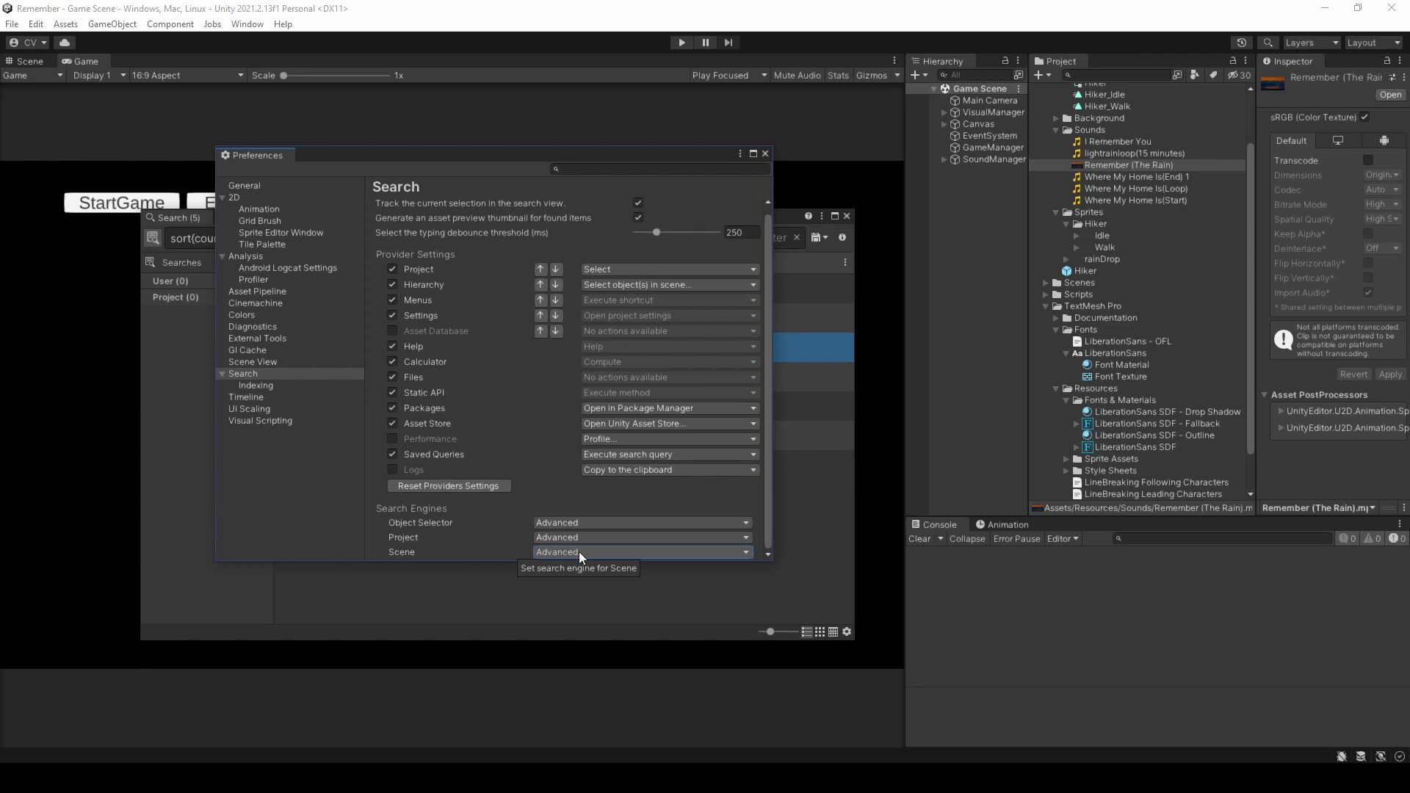
- Close Preferences and filter the Hierarchy with the query t:sprite
click(765, 153)
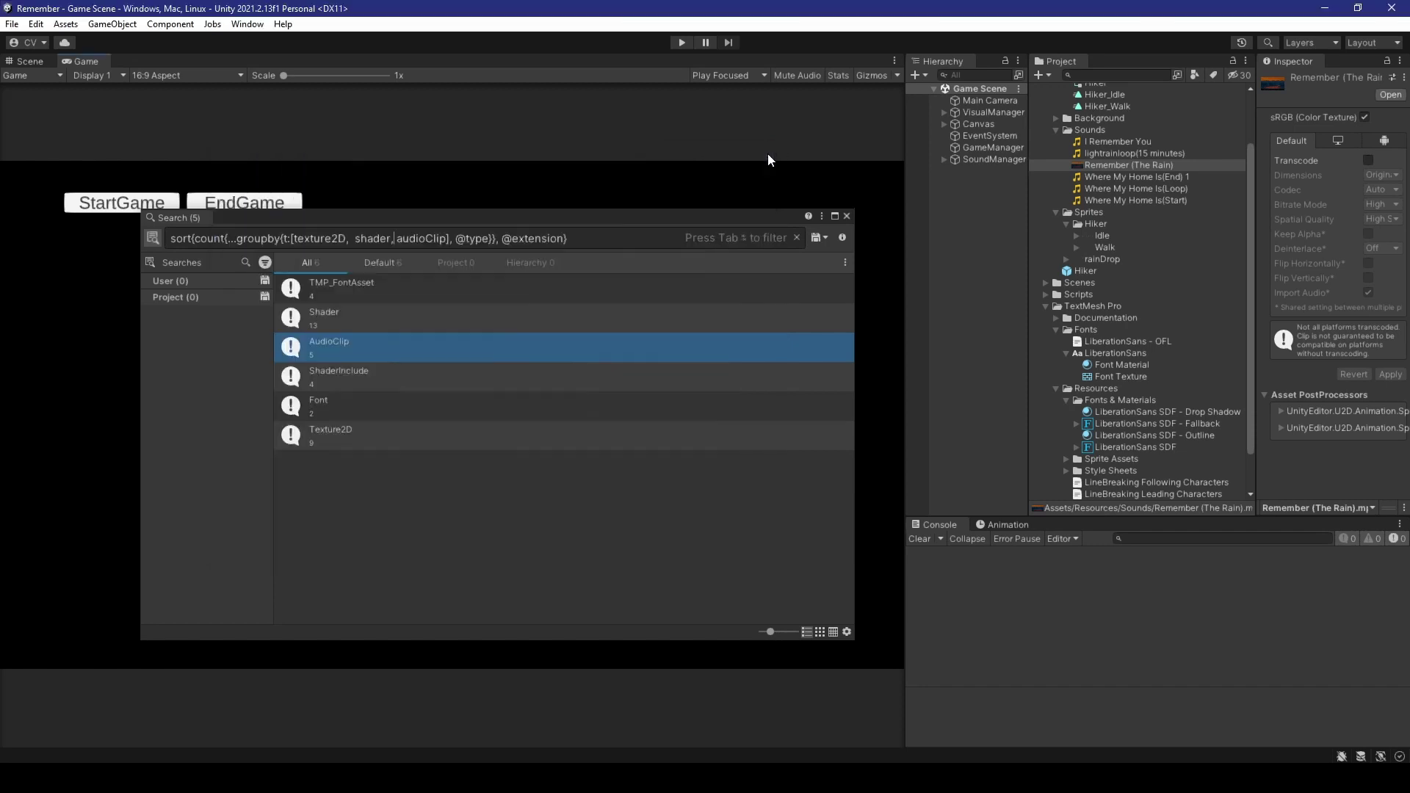
click(974, 75)
text(:)
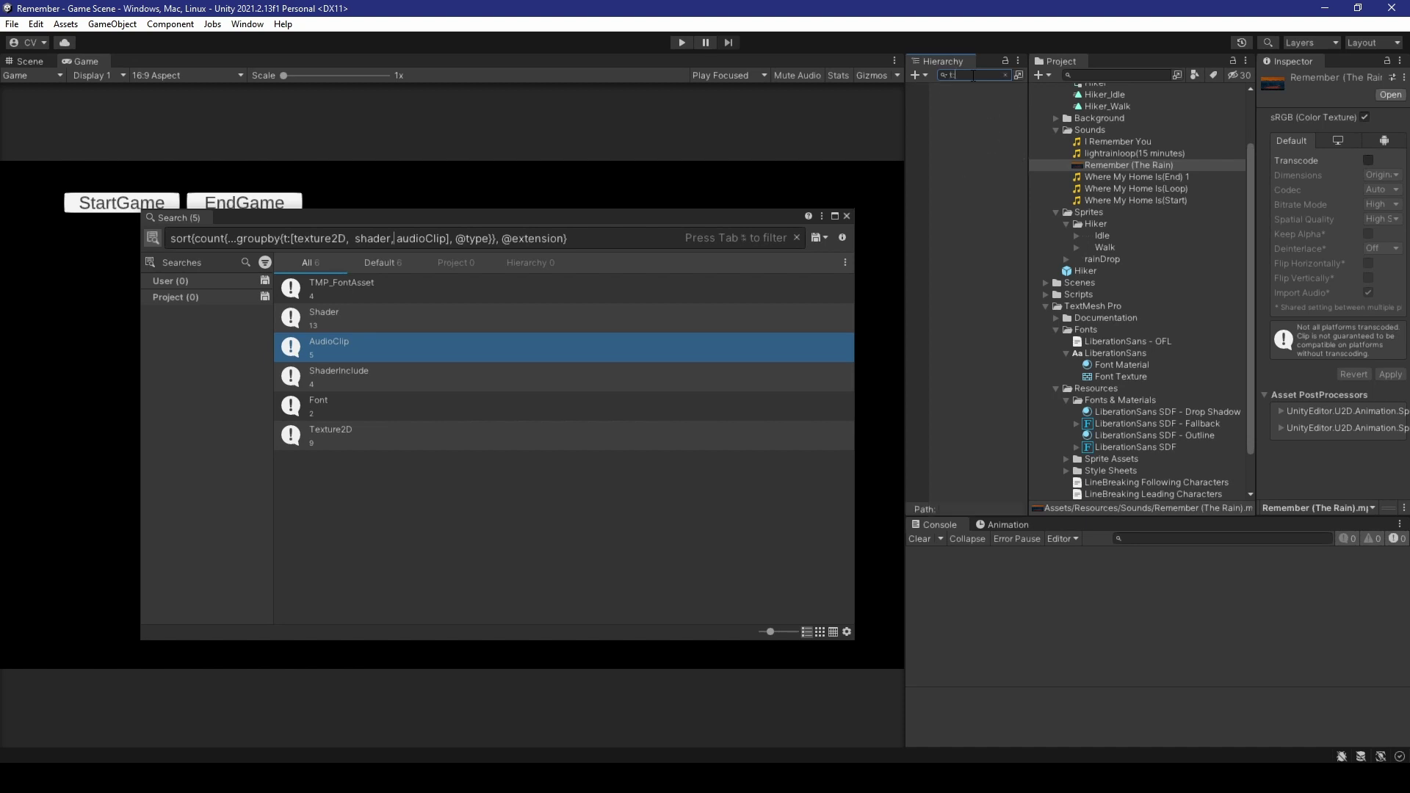
key(BackSpace)
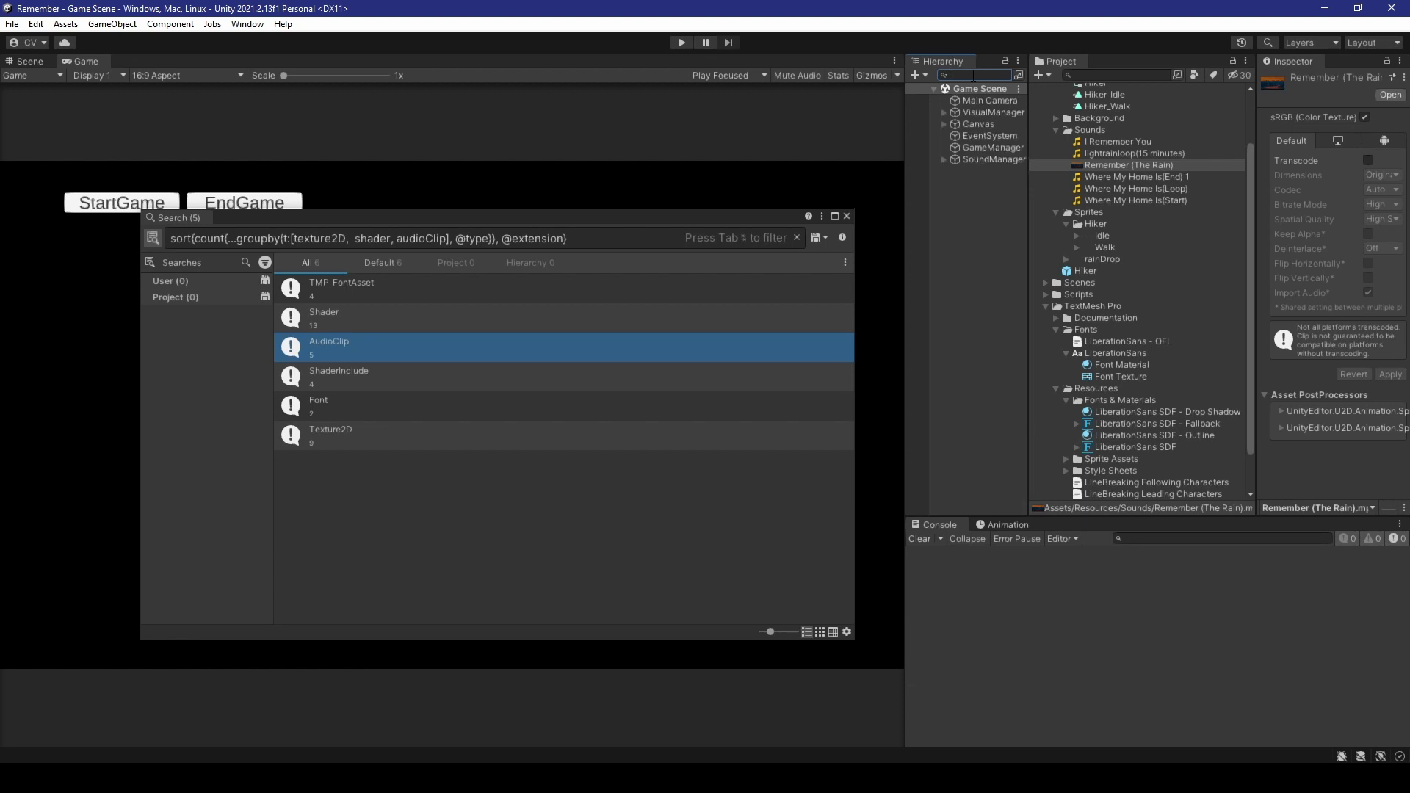
text(t:spr)
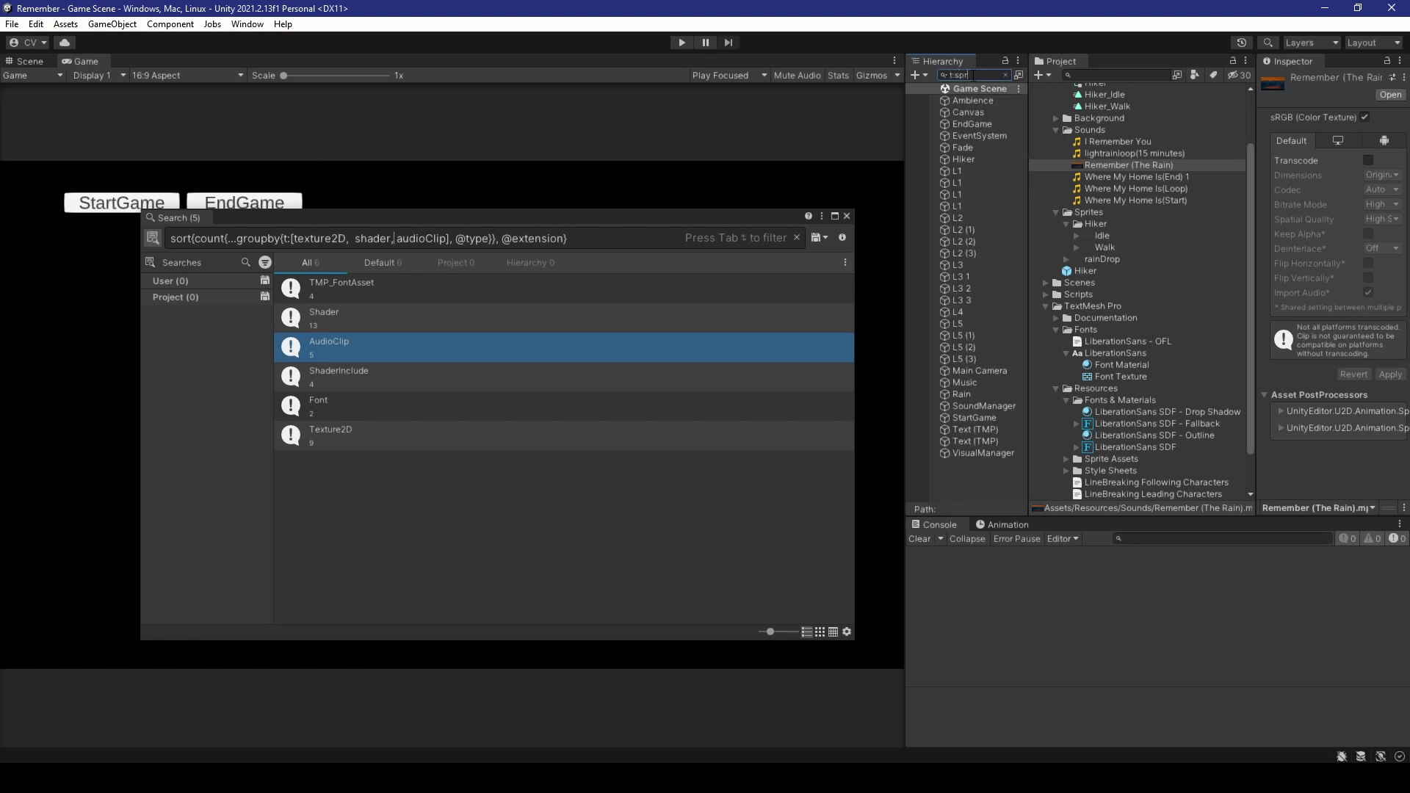
text(ite)
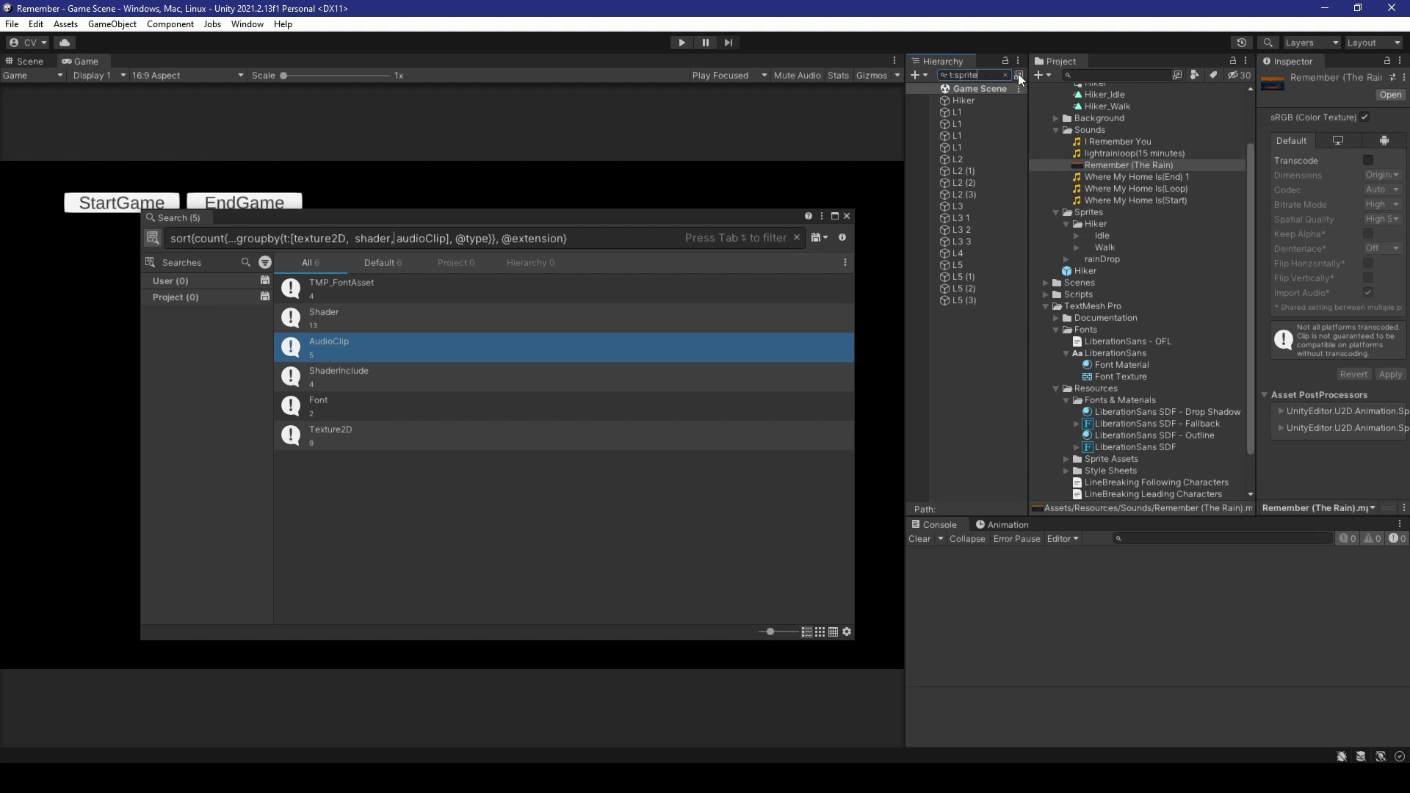
- Inspect the filtered sprite objects Hiker, the L1 layers and the L5 layers
click(979, 101)
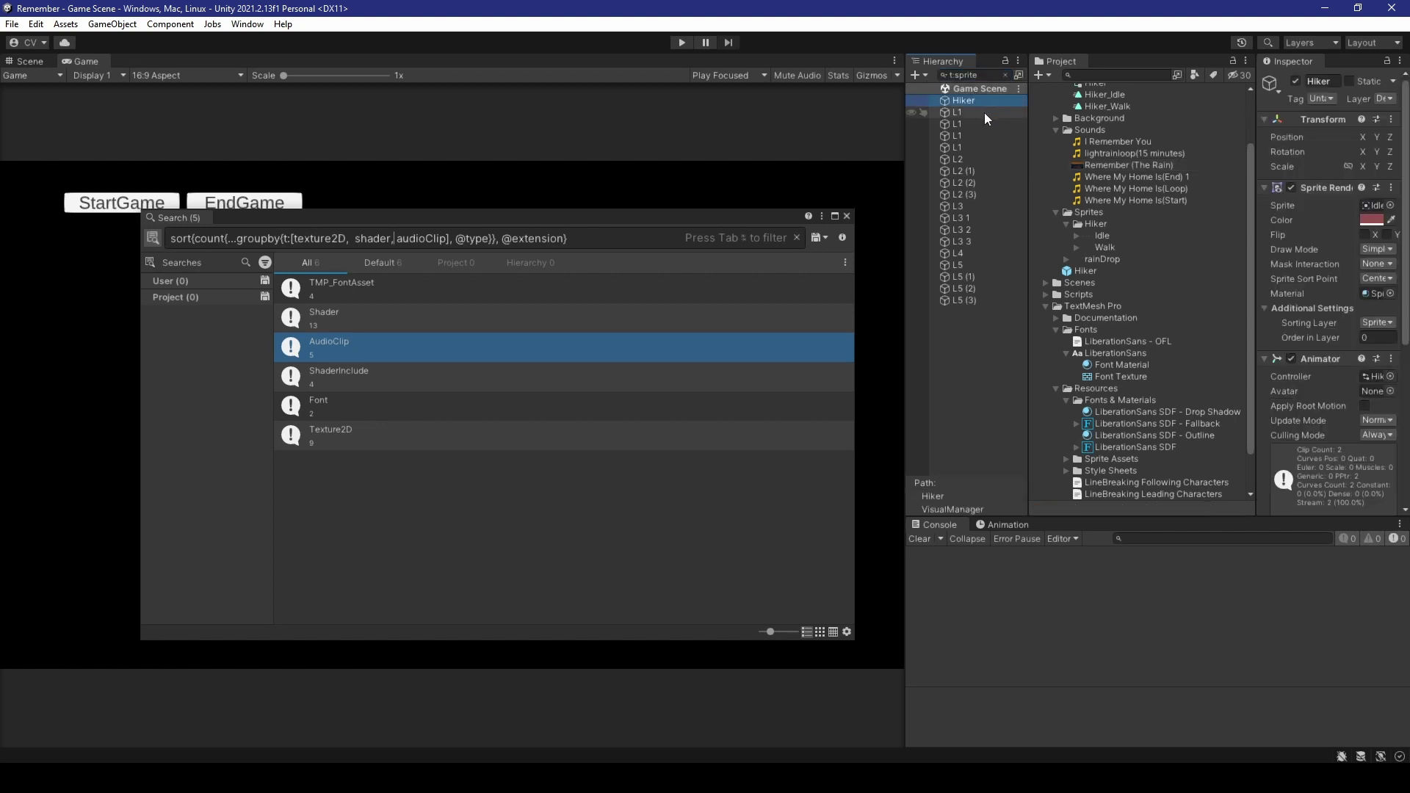
click(984, 112)
click(985, 123)
click(985, 136)
click(988, 277)
click(994, 300)
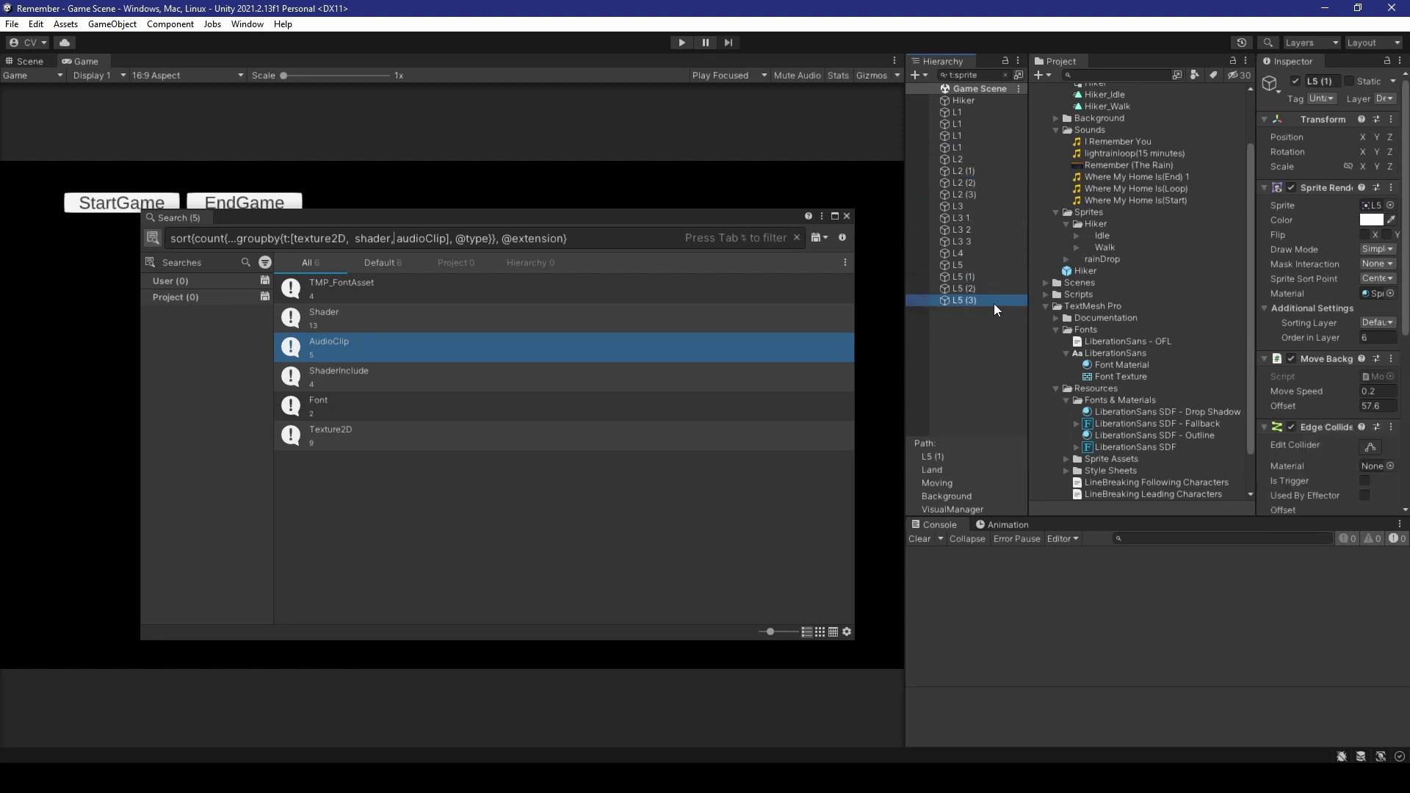
click(977, 228)
click(977, 147)
click(973, 112)
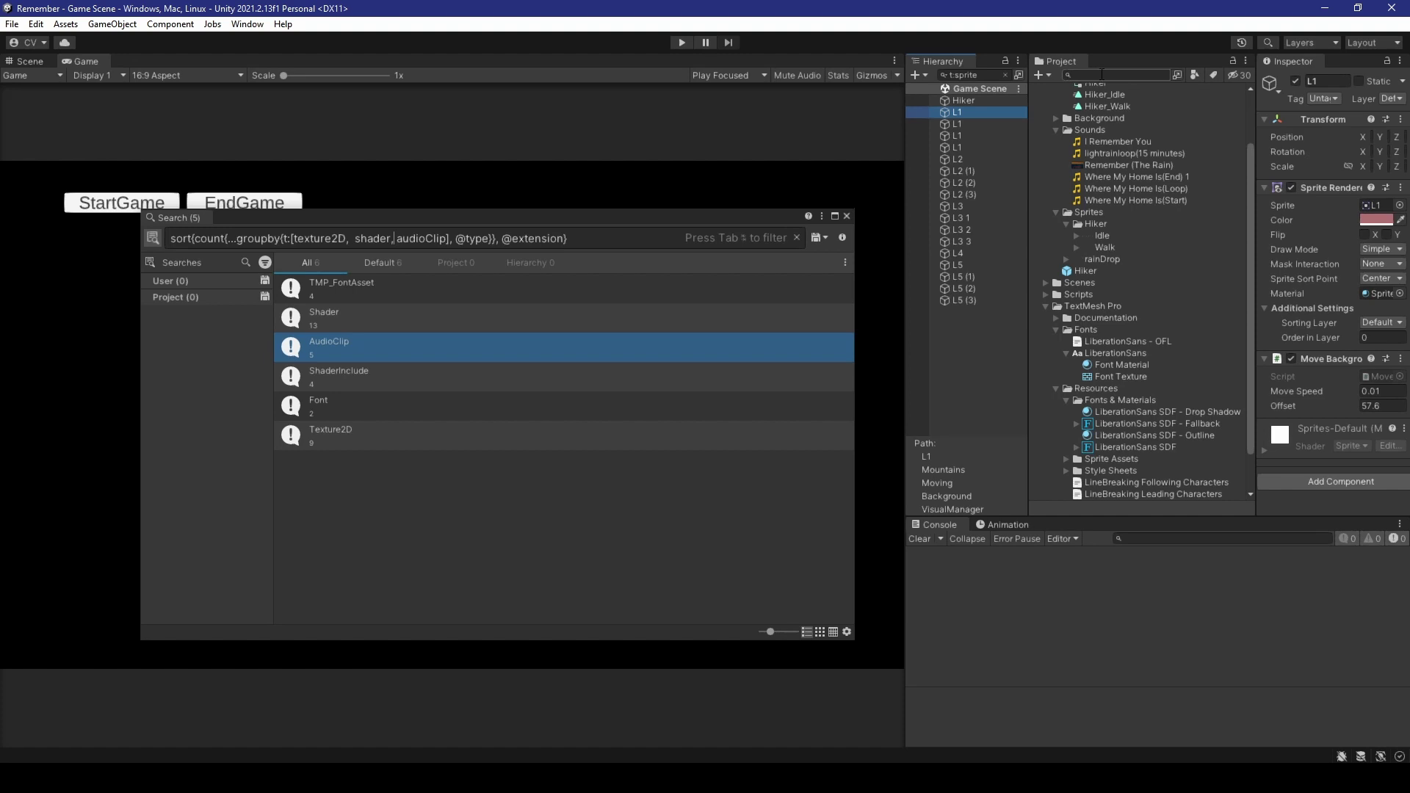
- Send the sprite query to the Search window, change it to t:shader, then close the window
click(1019, 75)
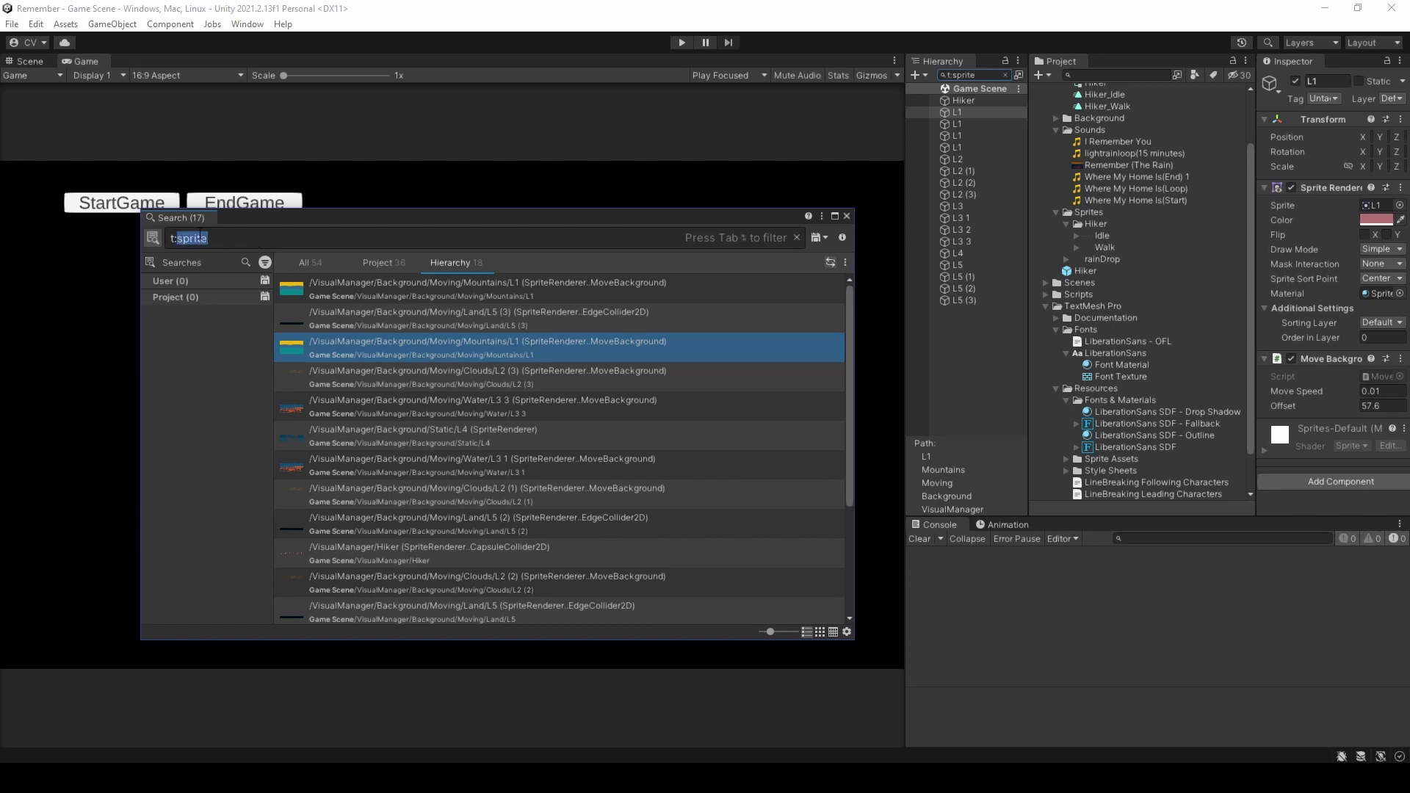
text(shader)
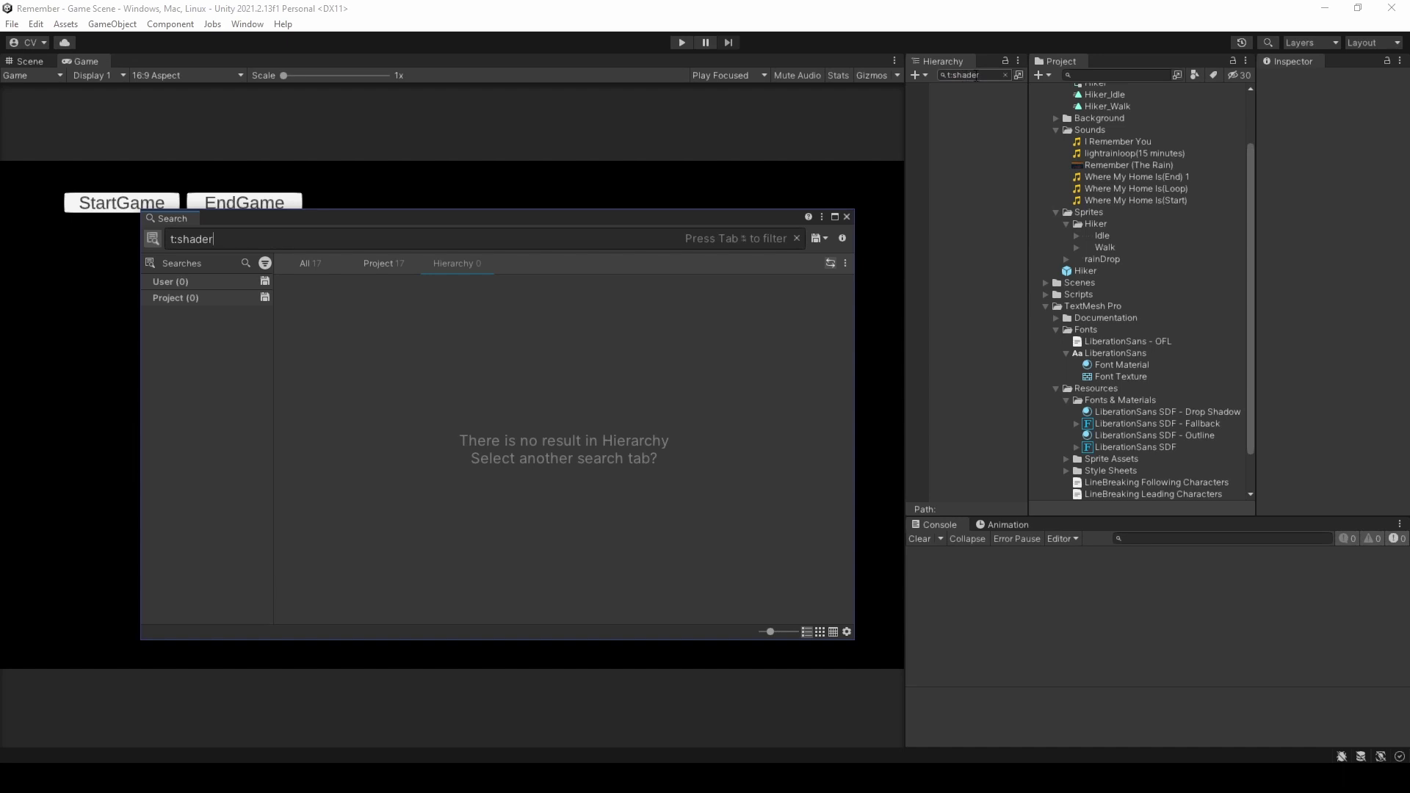
click(972, 77)
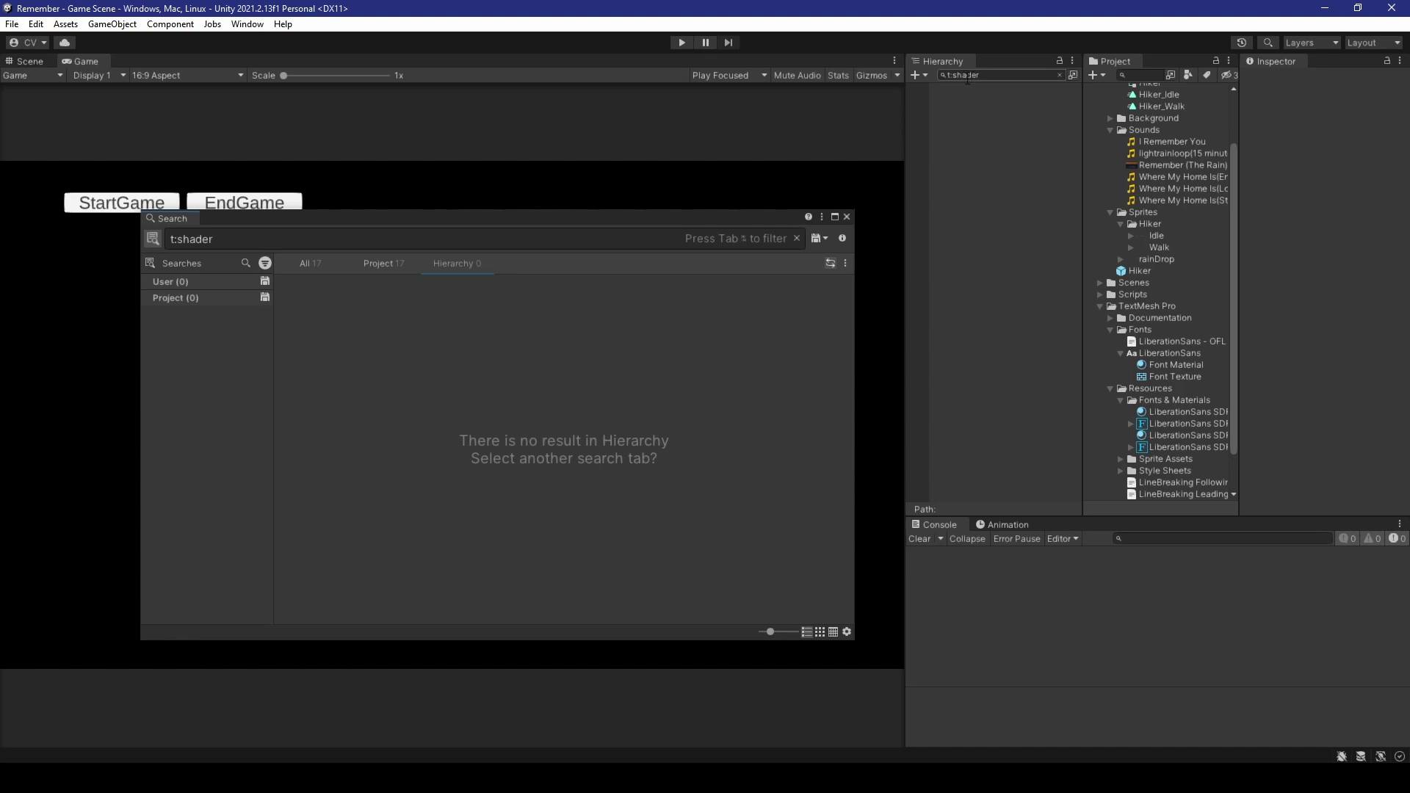
click(849, 210)
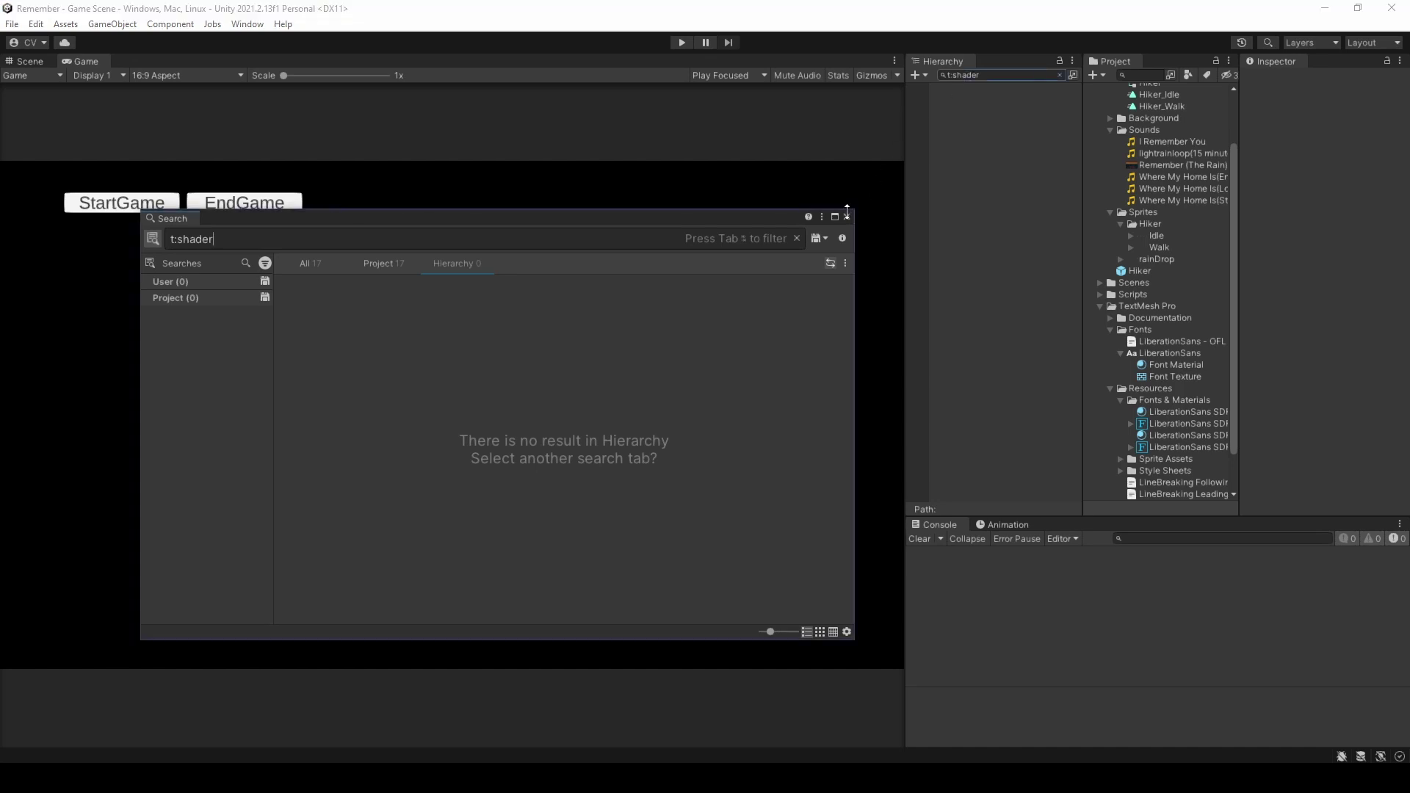
click(847, 216)
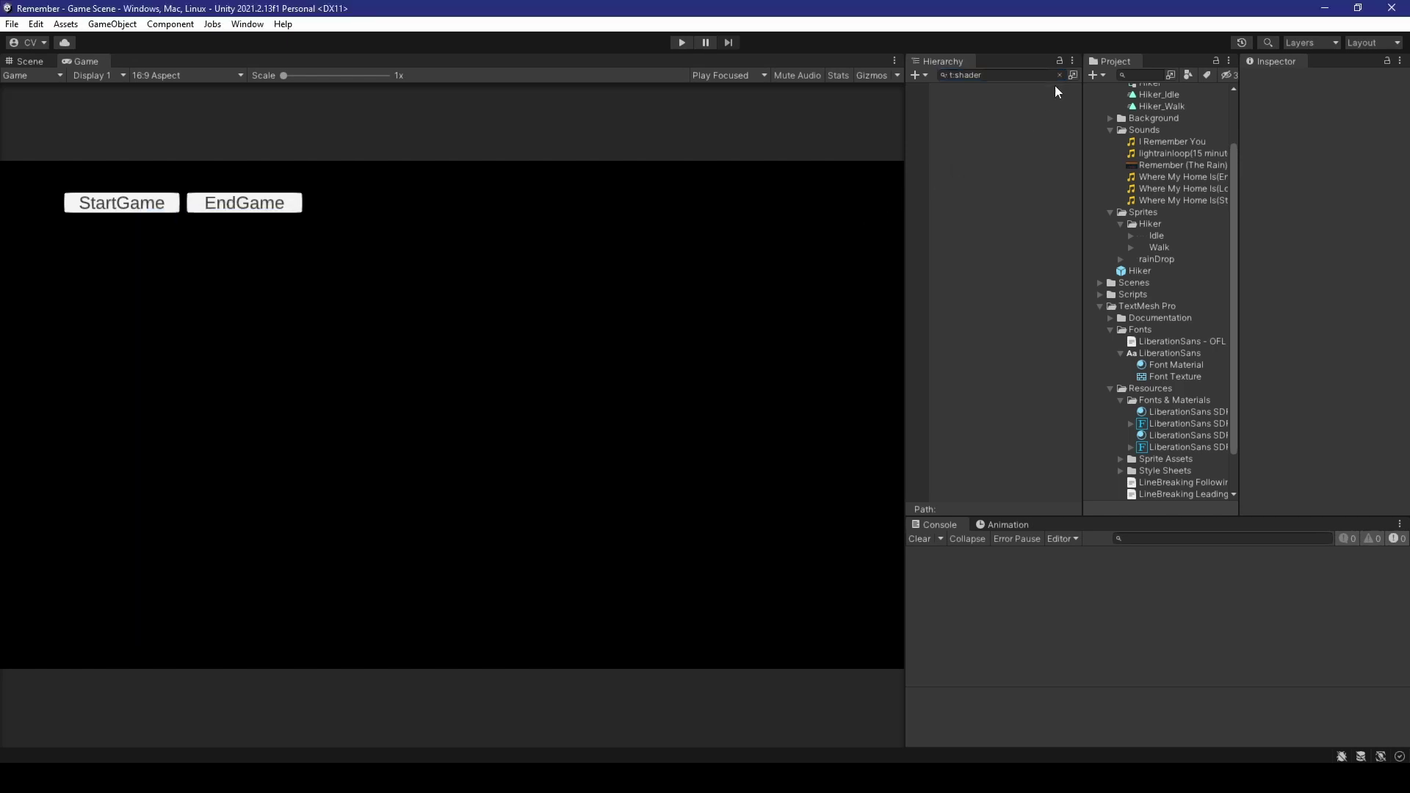
- Clear the shader filter, select Hiker and open the Select Sprite picker for its renderer
click(1014, 75)
key(BackSpace)
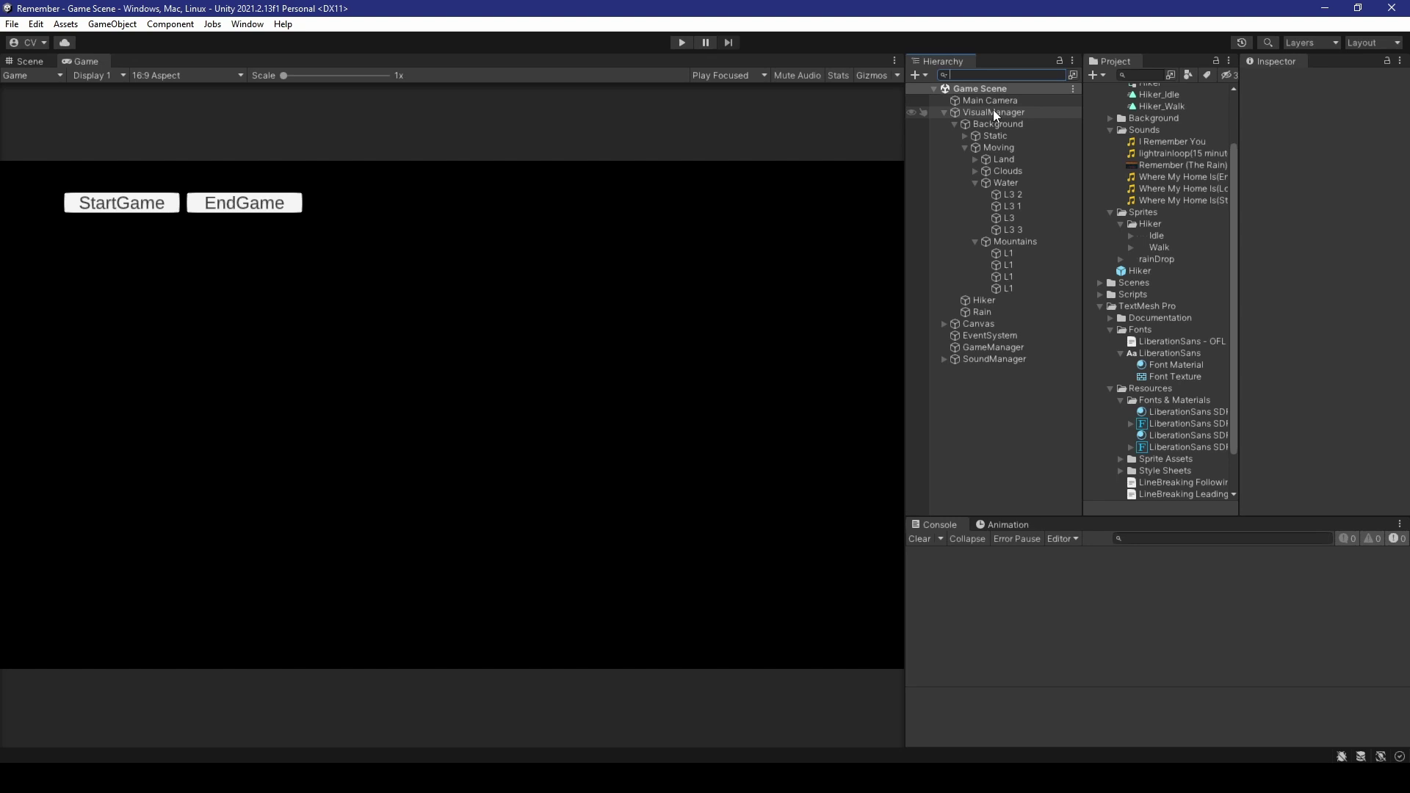
click(1007, 300)
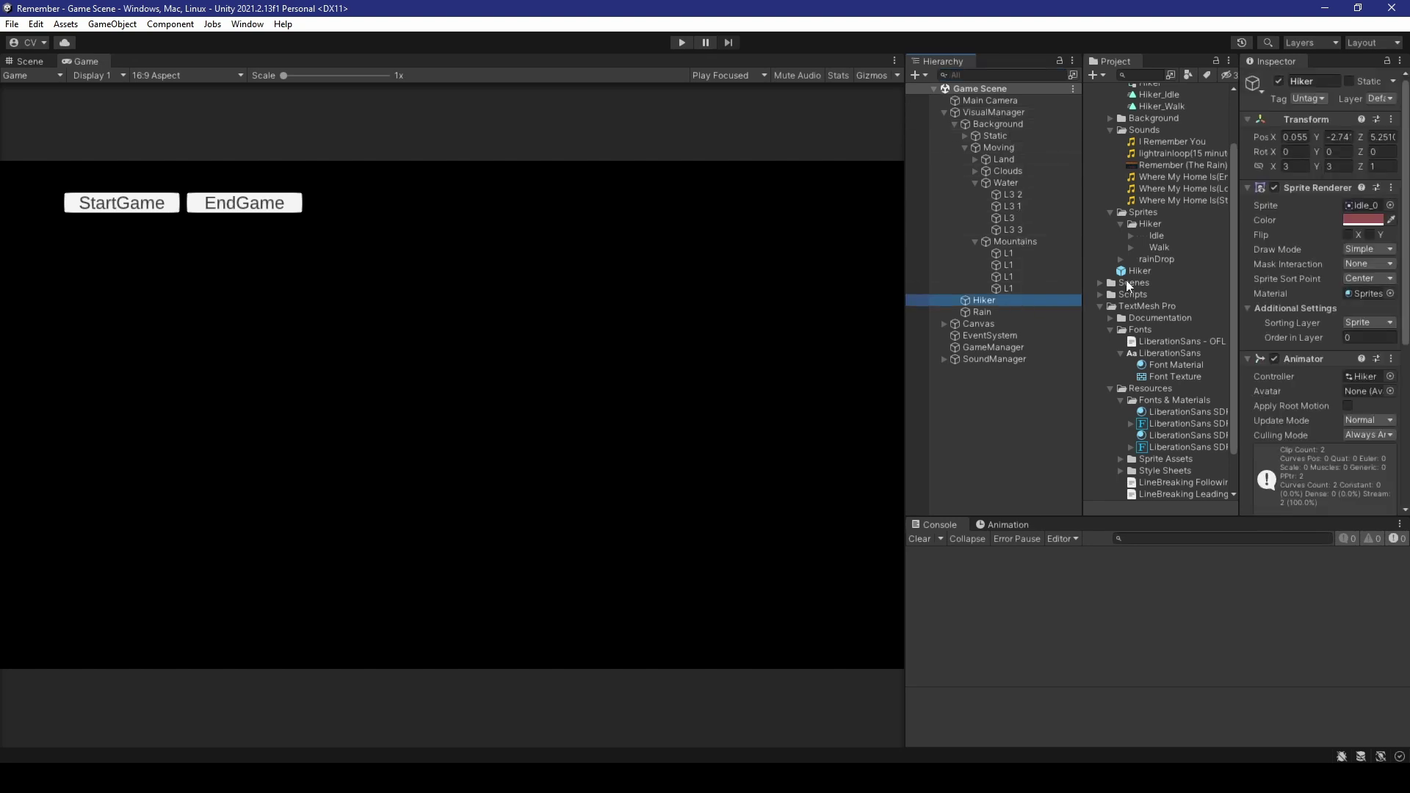
click(1391, 207)
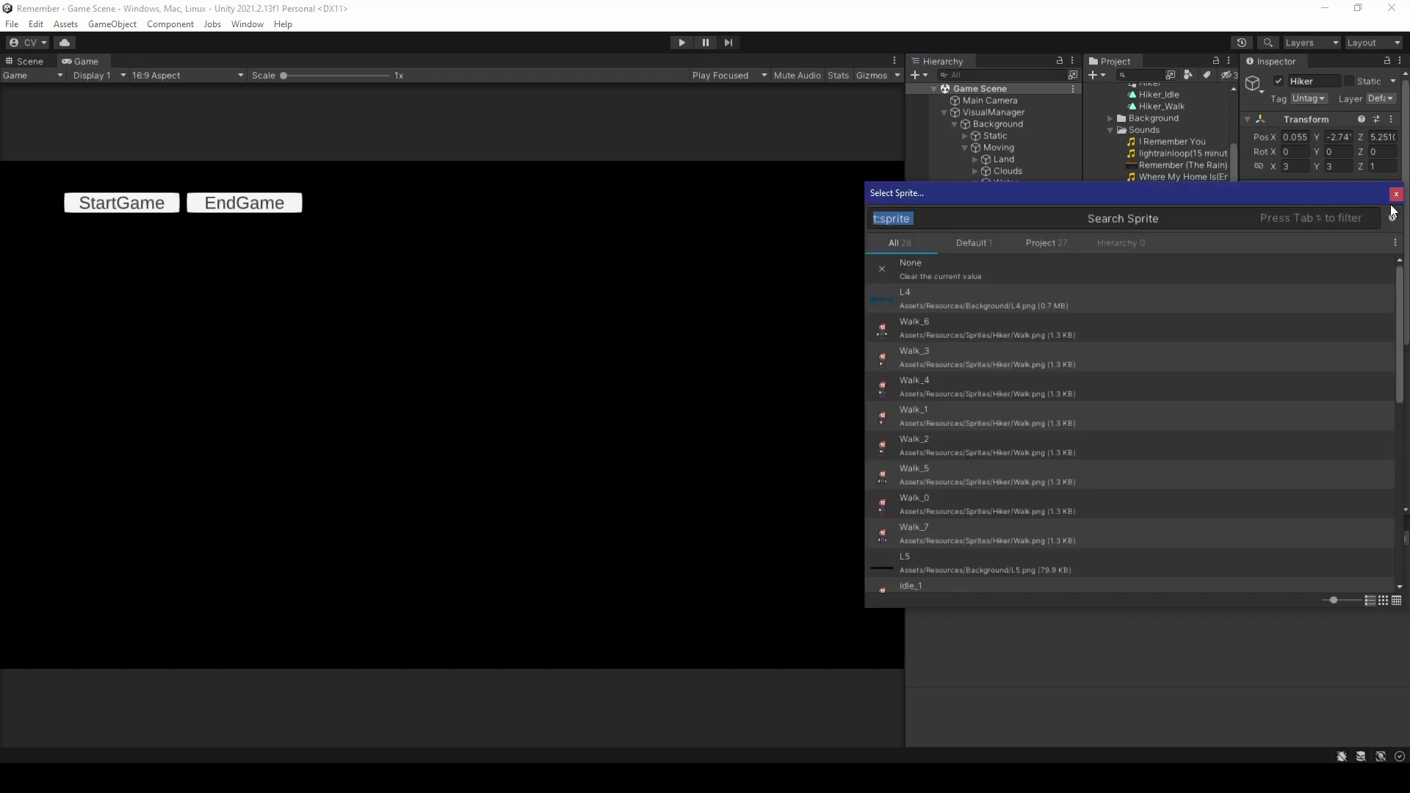